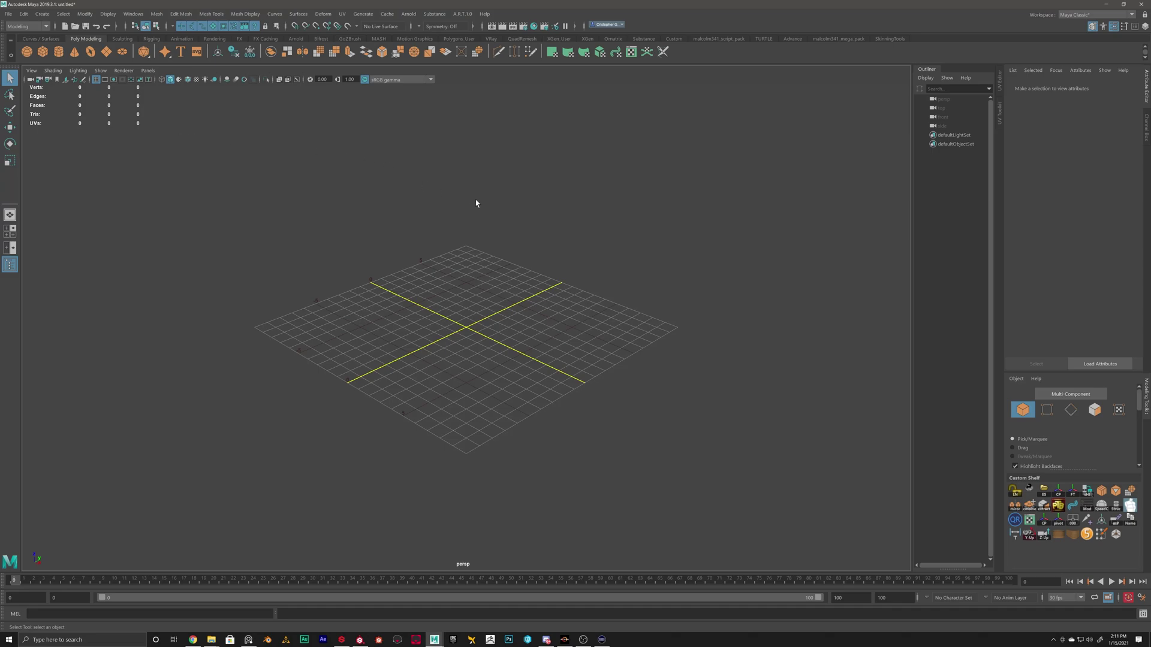
Step: Create a polygon cube primitive at the centre of the grid
left_click(42, 17)
mouse_move(64, 48)
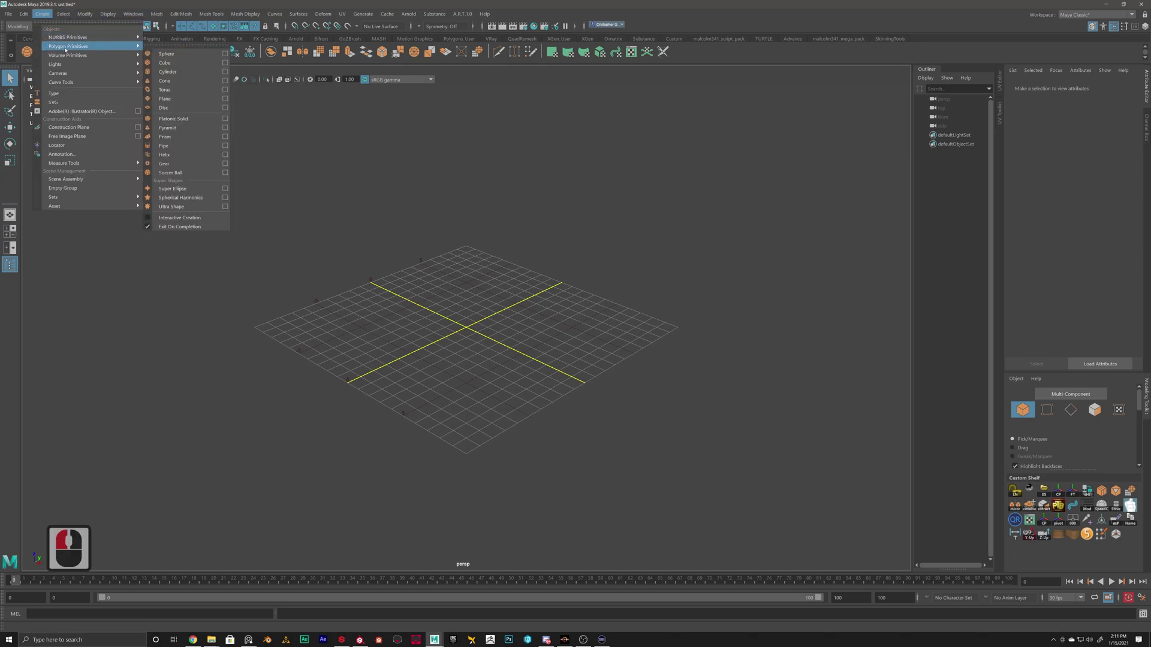
left_click(164, 62)
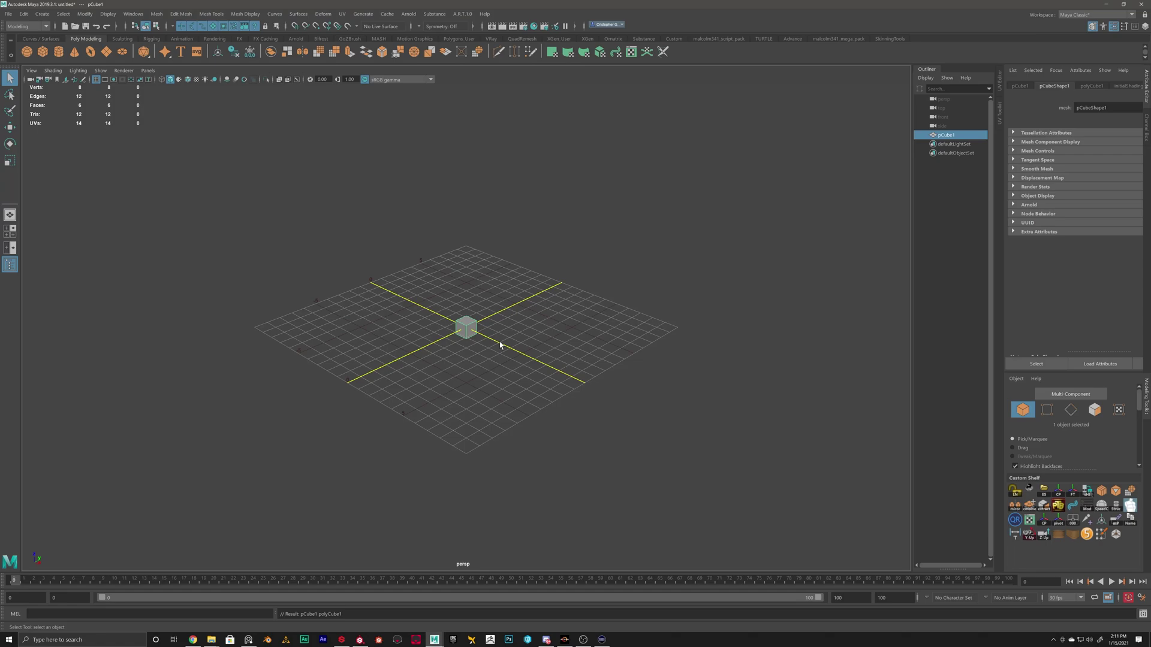
Step: Cycle the cube's manipulator through Move, Rotate and Scale, and return to the Move tool
key("w")
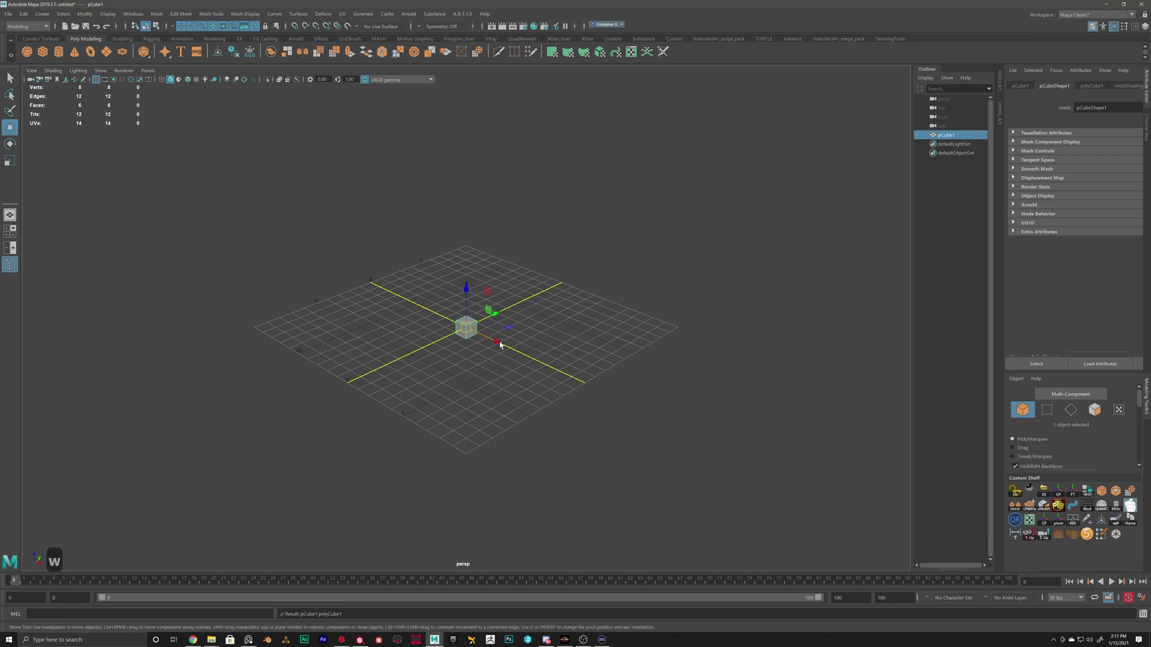
key("e")
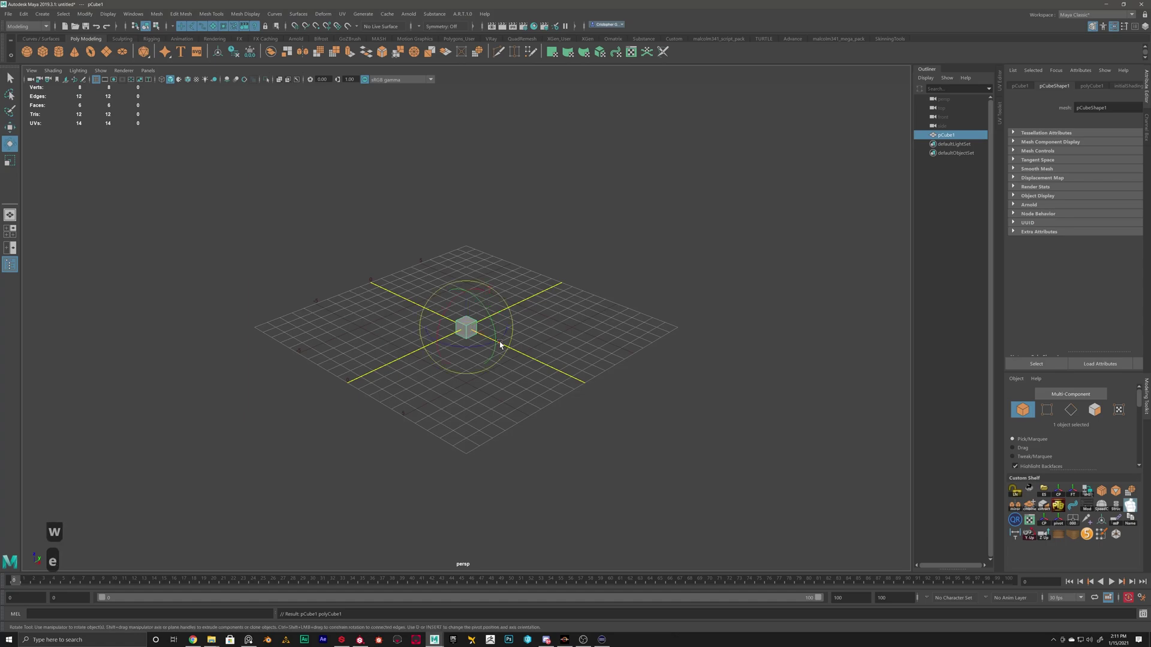
key("r")
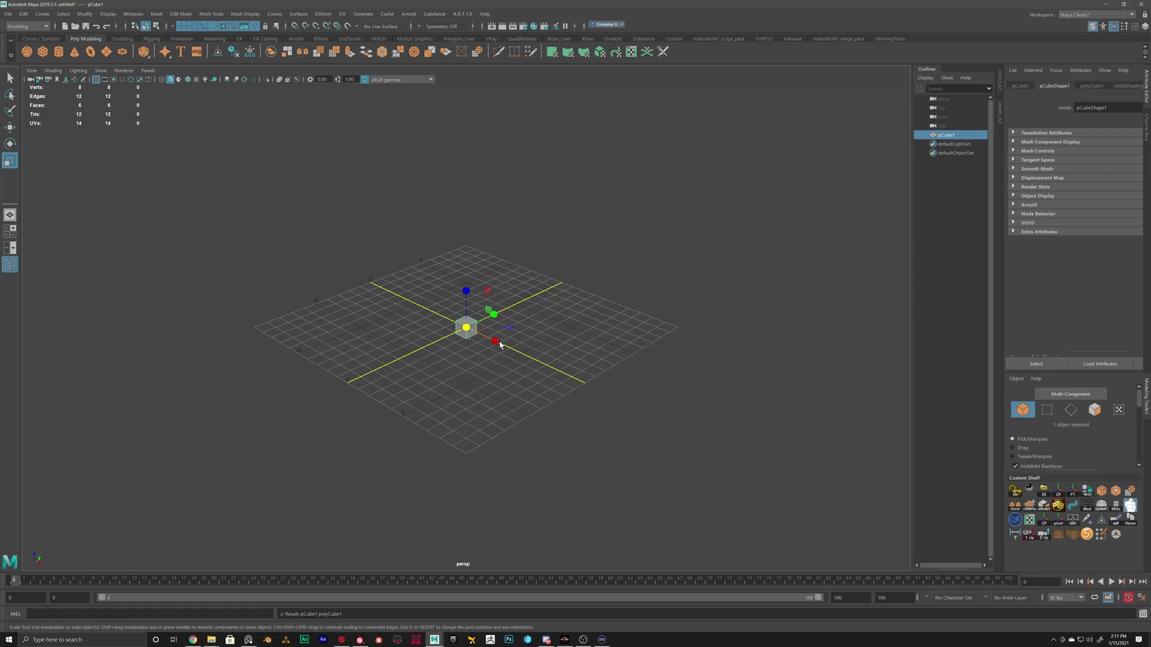
key("w")
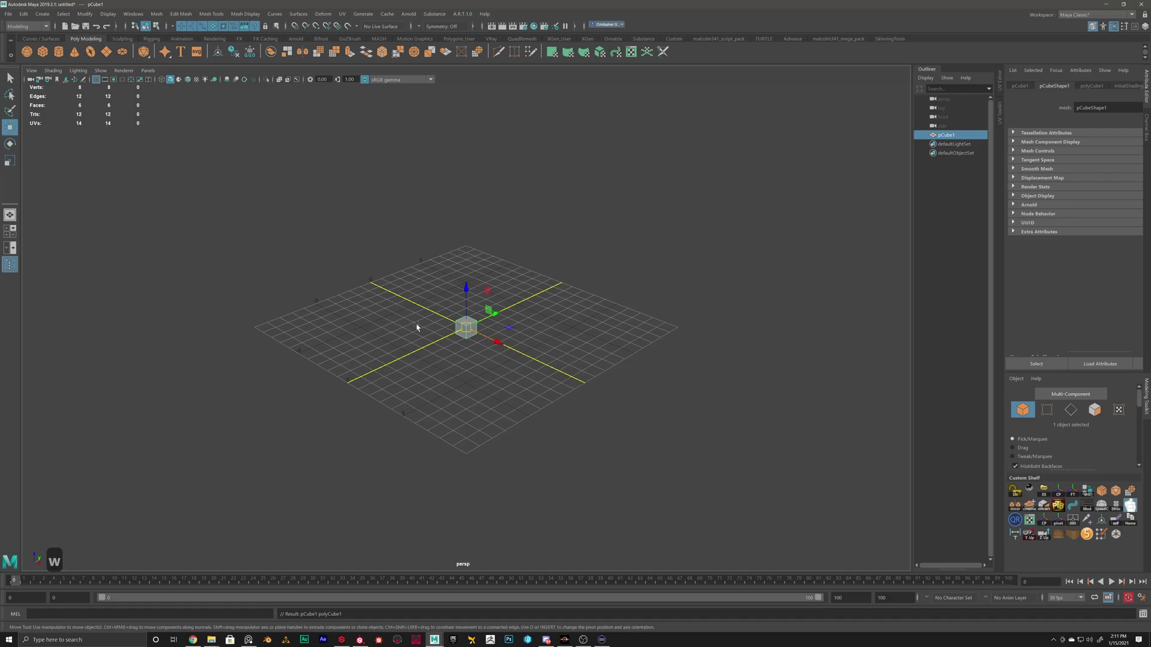
Step: Examine the cube in the perspective view from several angles and distances
scroll(500, 343, "up", 19)
scroll(500, 341, "up", 17)
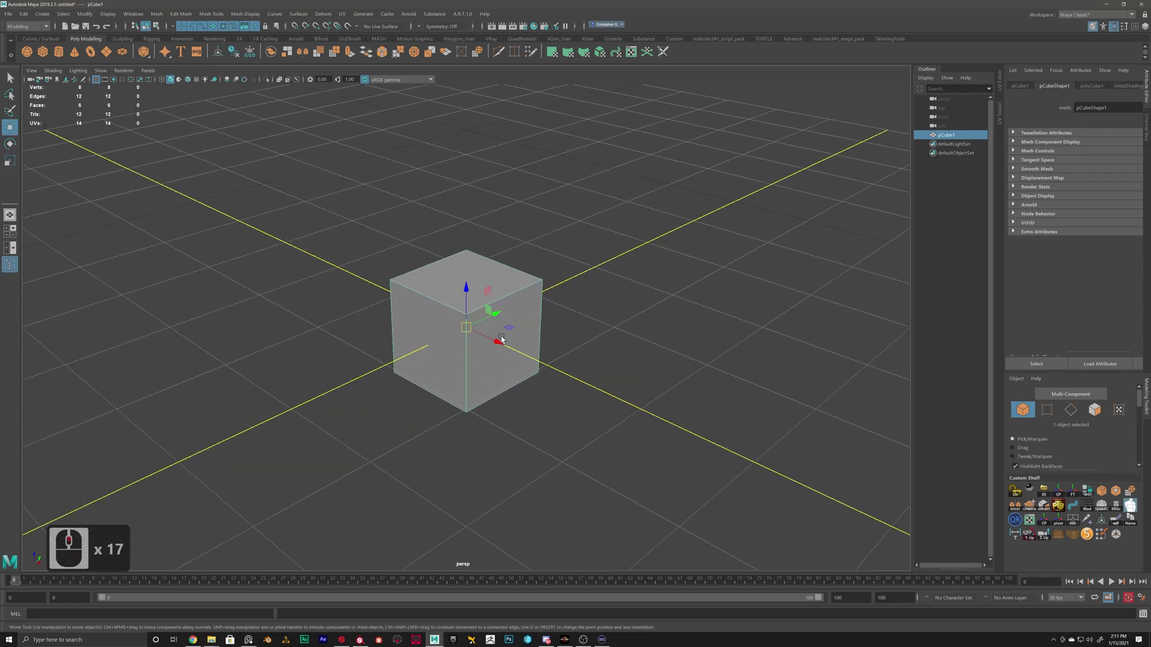
scroll(502, 339, "down", 16)
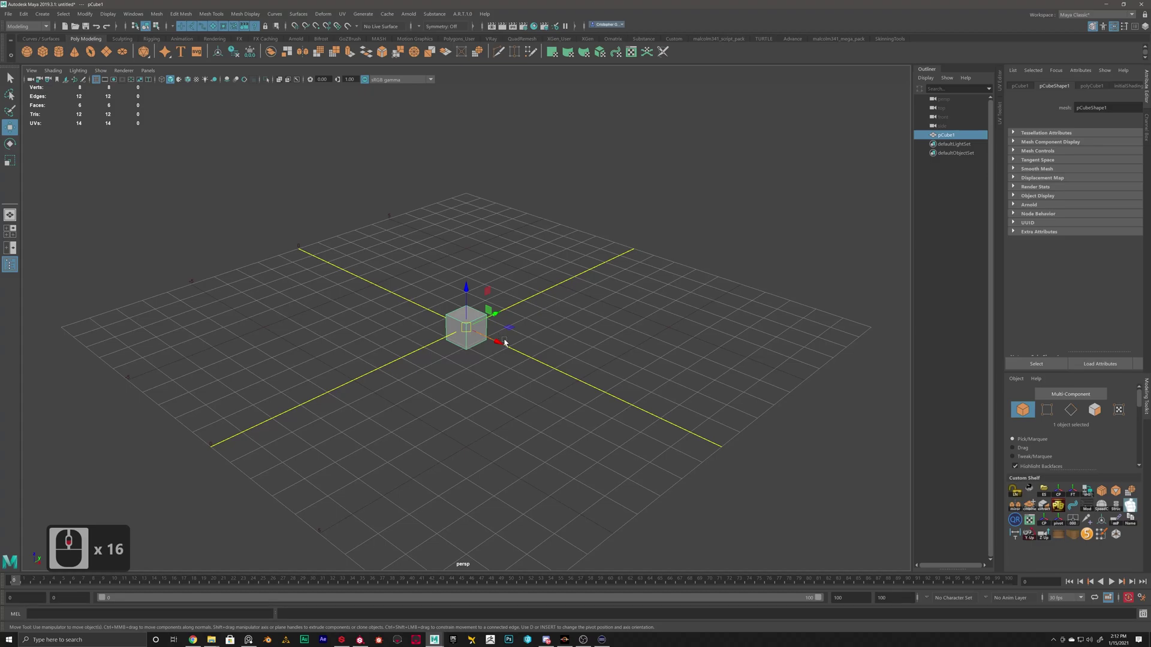
left_click_drag(551, 353, 483, 357, "alt")
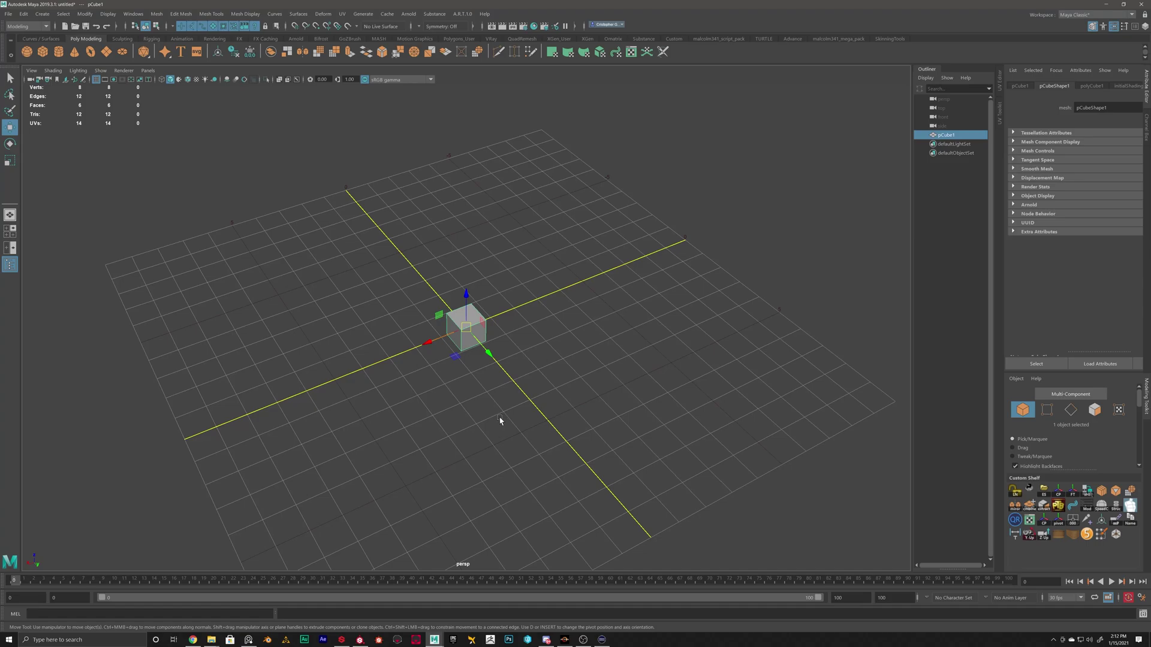
left_click_drag(490, 414, 488, 386, "alt")
right_click_drag(529, 419, 509, 322, "alt")
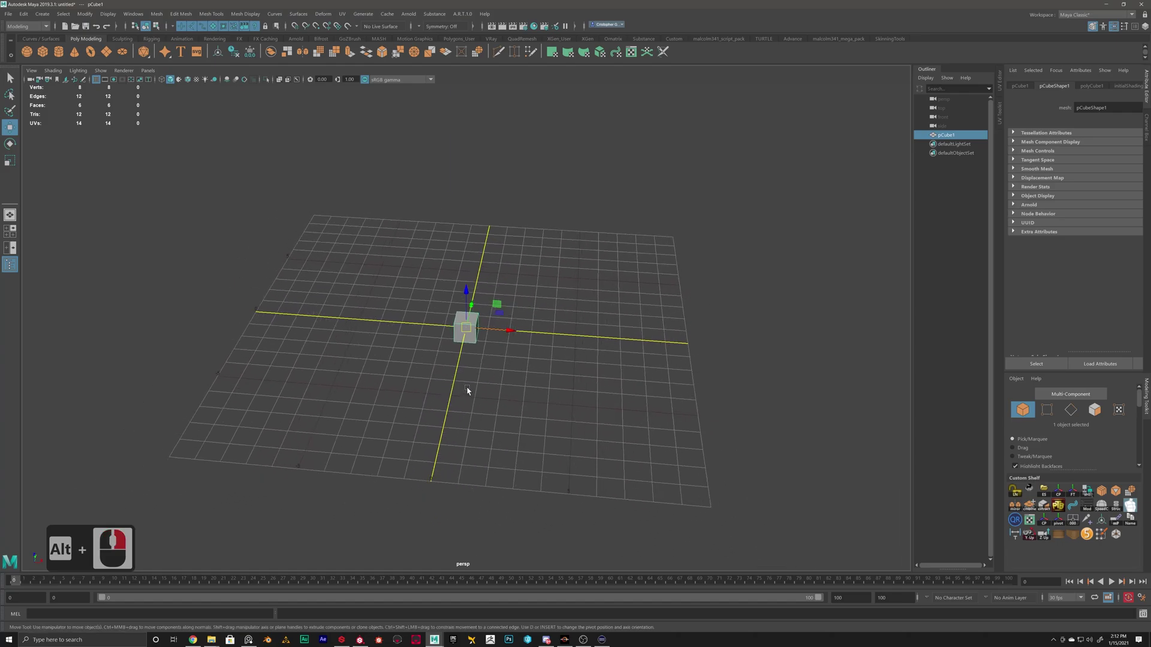
middle_click_drag(521, 363, 598, 344, "alt")
right_click_drag(598, 344, 558, 344, "alt")
left_click_drag(557, 344, 495, 339, "alt")
middle_click_drag(496, 339, 458, 369, "alt")
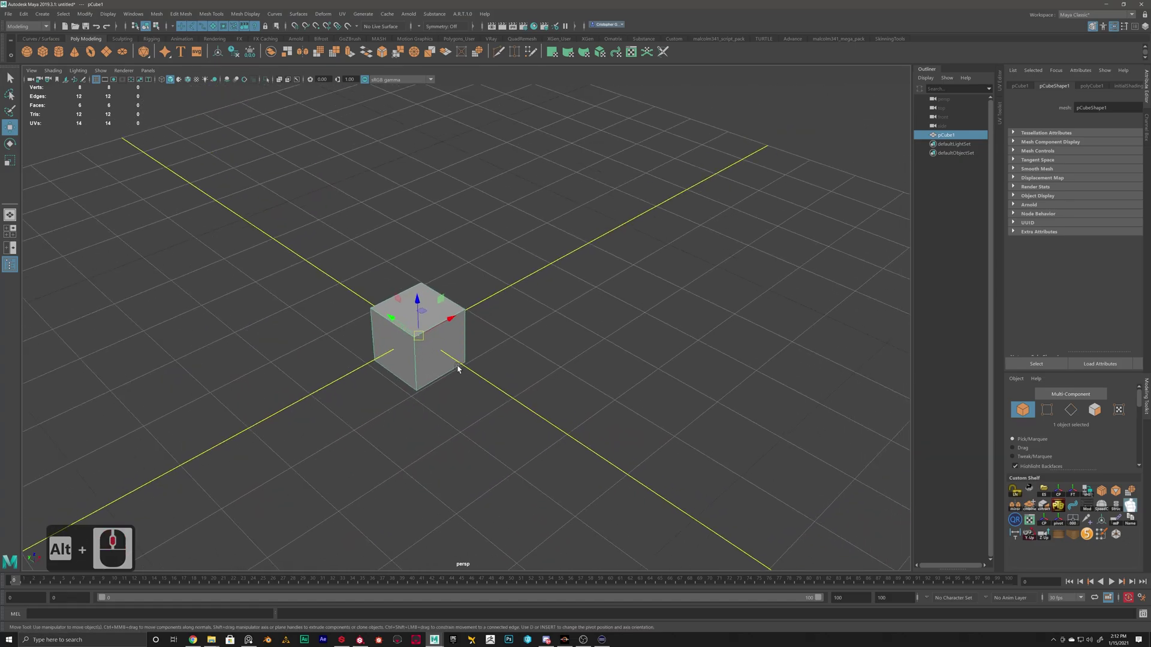
left_click_drag(509, 360, 495, 365, "alt")
right_click(442, 375)
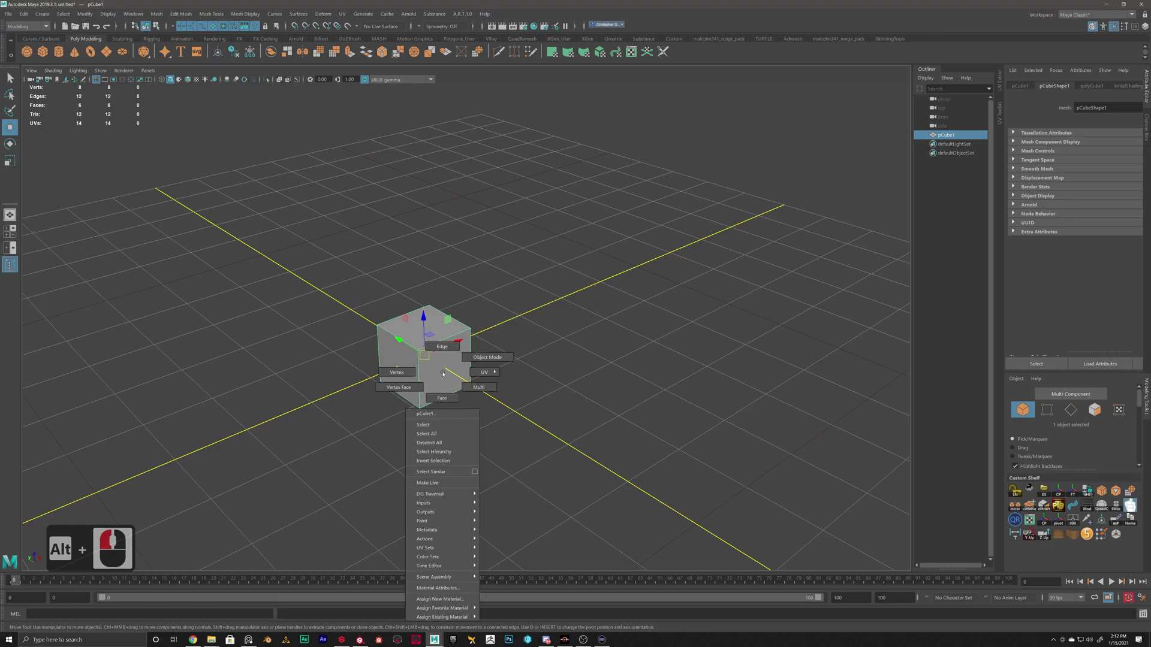
right_click(627, 314)
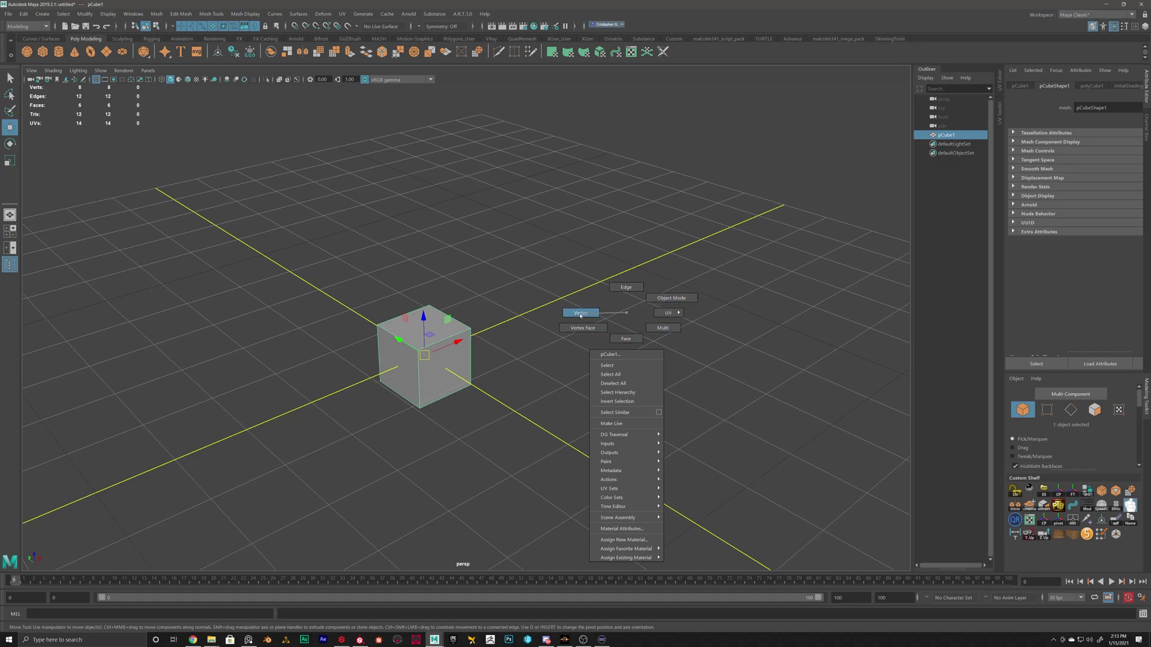
left_click(670, 298)
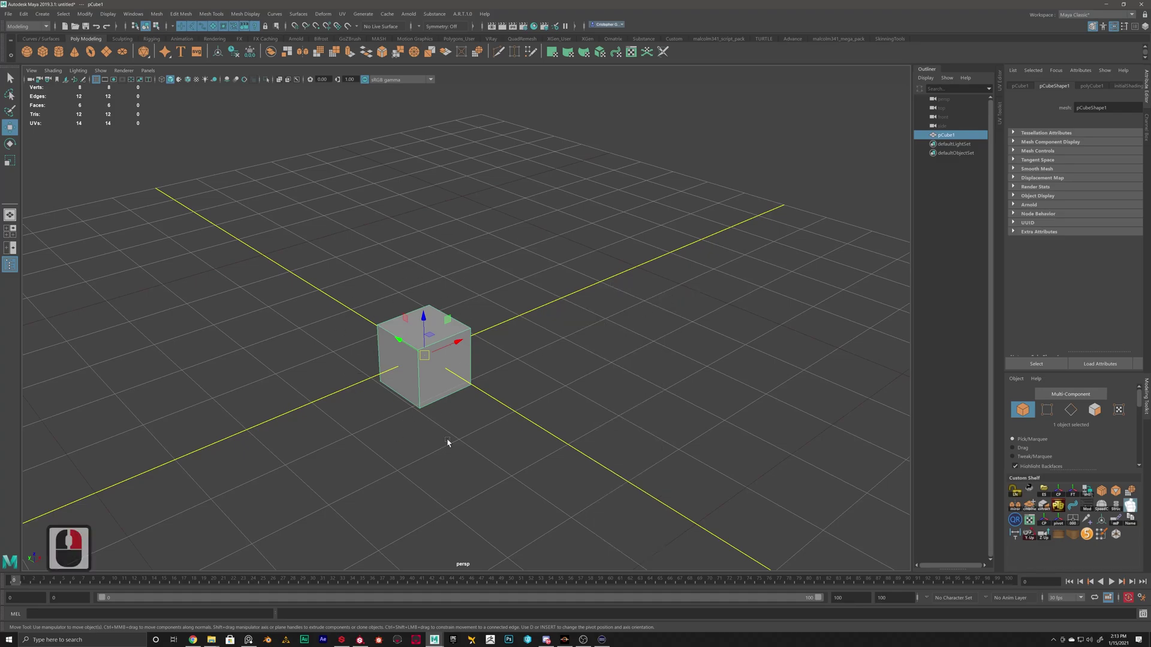
Step: Switch the cube to face selection mode and on to vertex selection mode
right_click(574, 289)
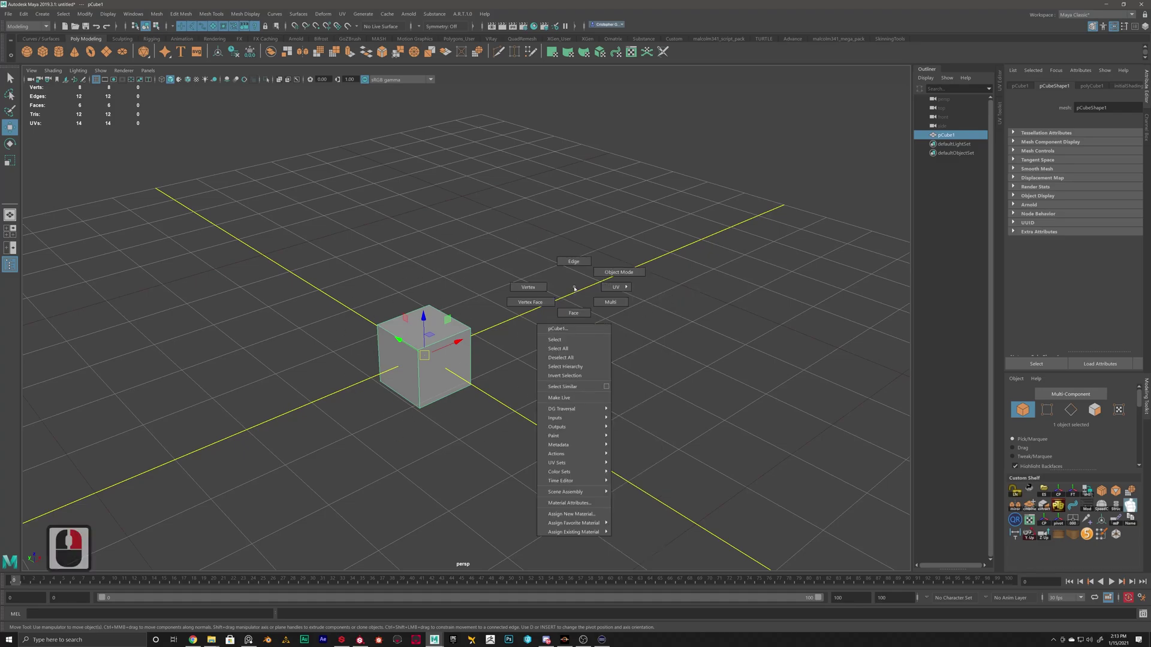
left_click(573, 313)
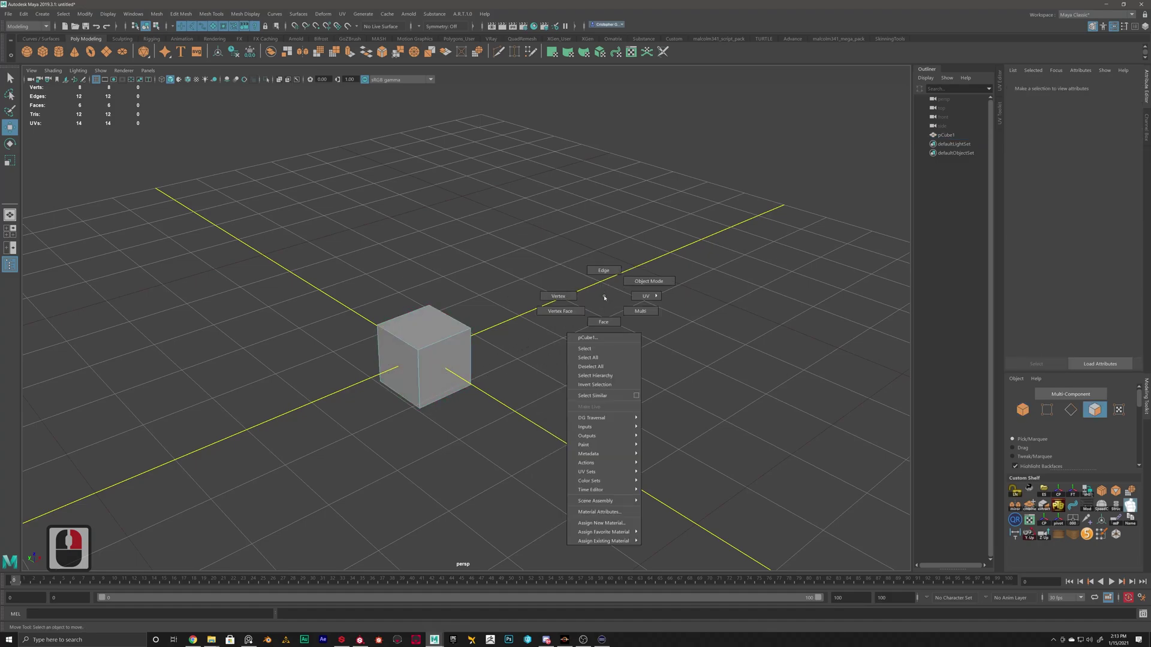
right_click(605, 297)
left_click(557, 296)
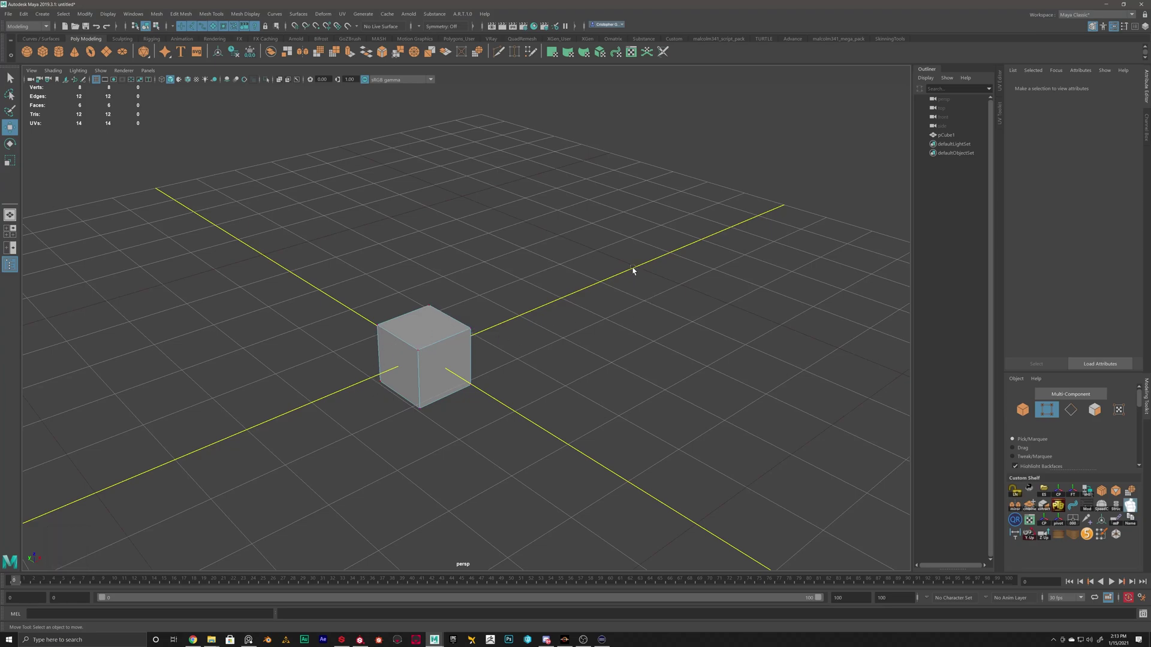
Step: Switch the cube to edge selection mode and select the front edge of its top face that ends at the nearest corner
right_click(595, 270)
right_click_drag(596, 269, 594, 243)
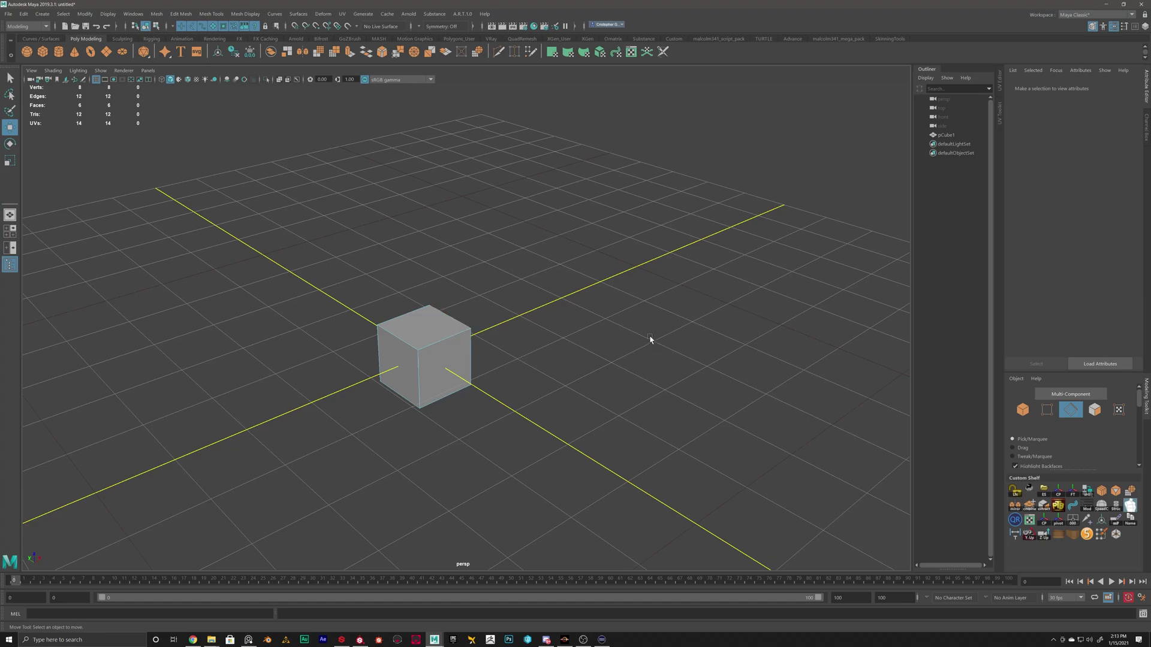
right_click(577, 267)
left_click(577, 267)
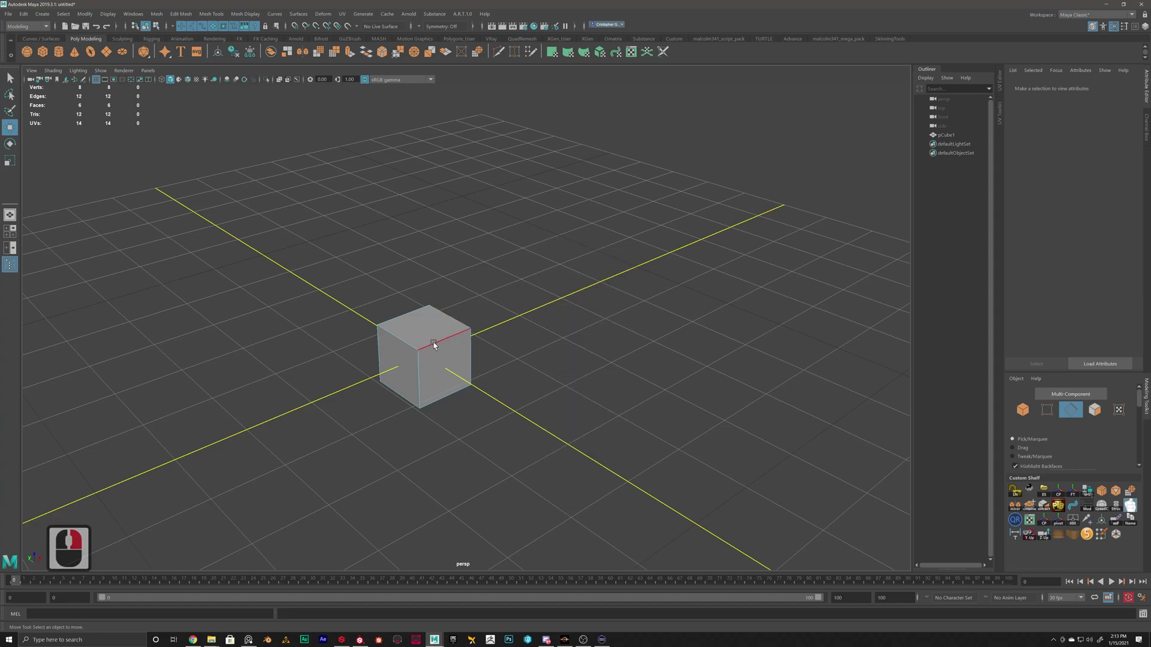
left_click(434, 345)
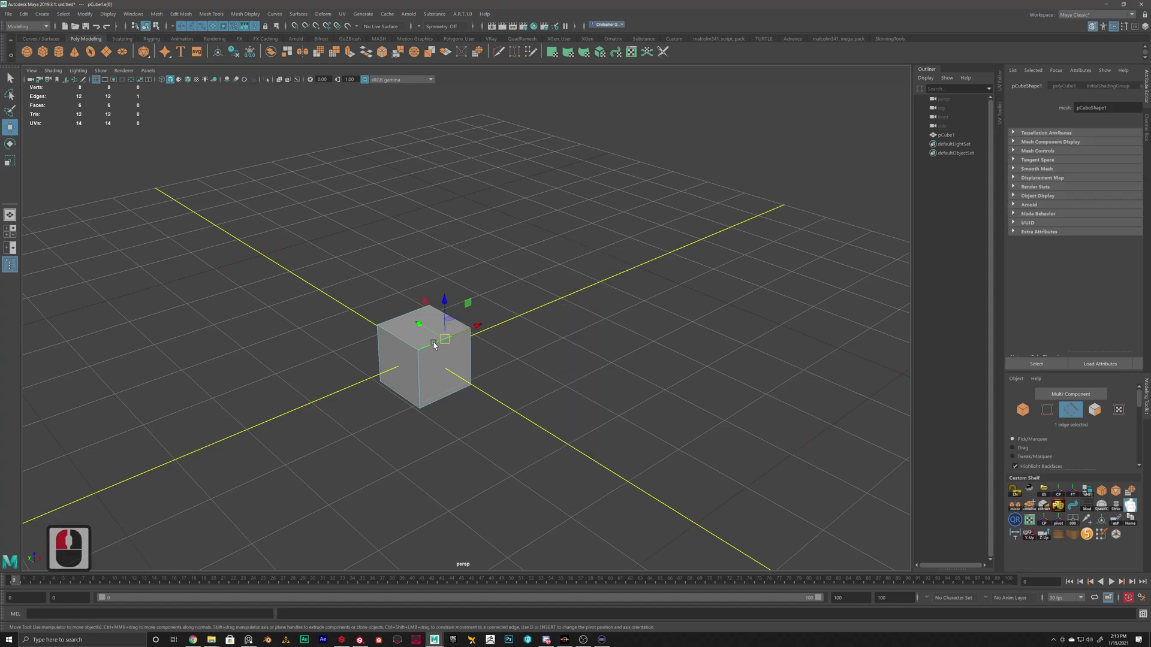
right_click(588, 307, "shift")
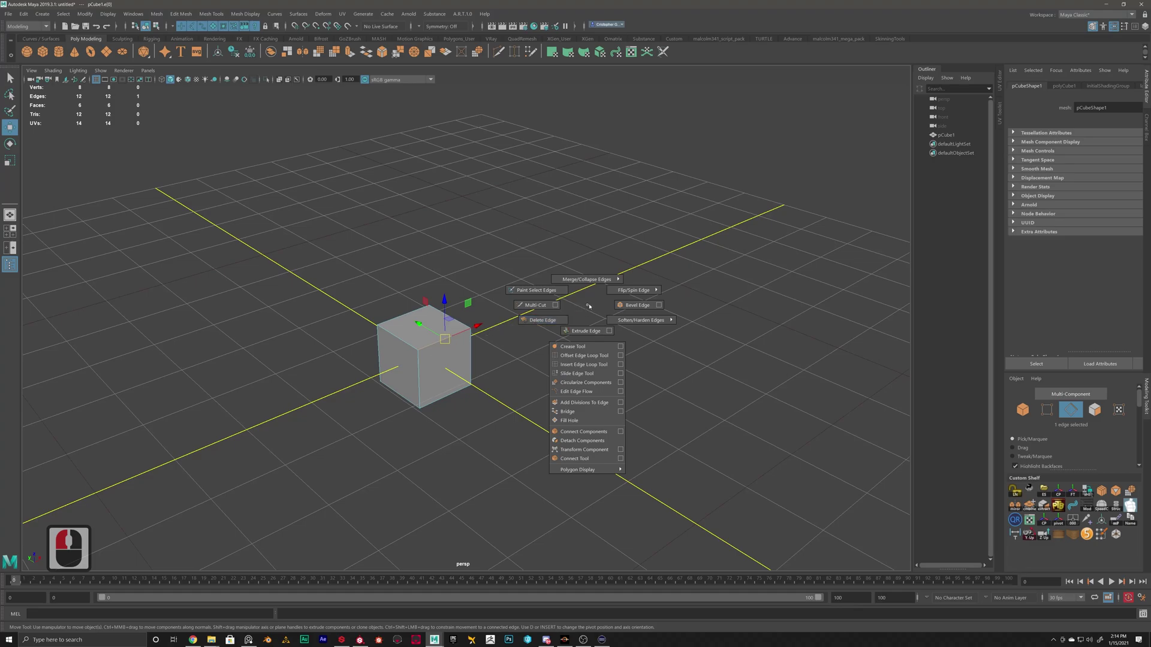
right_click_drag(588, 307, 588, 305, "shift")
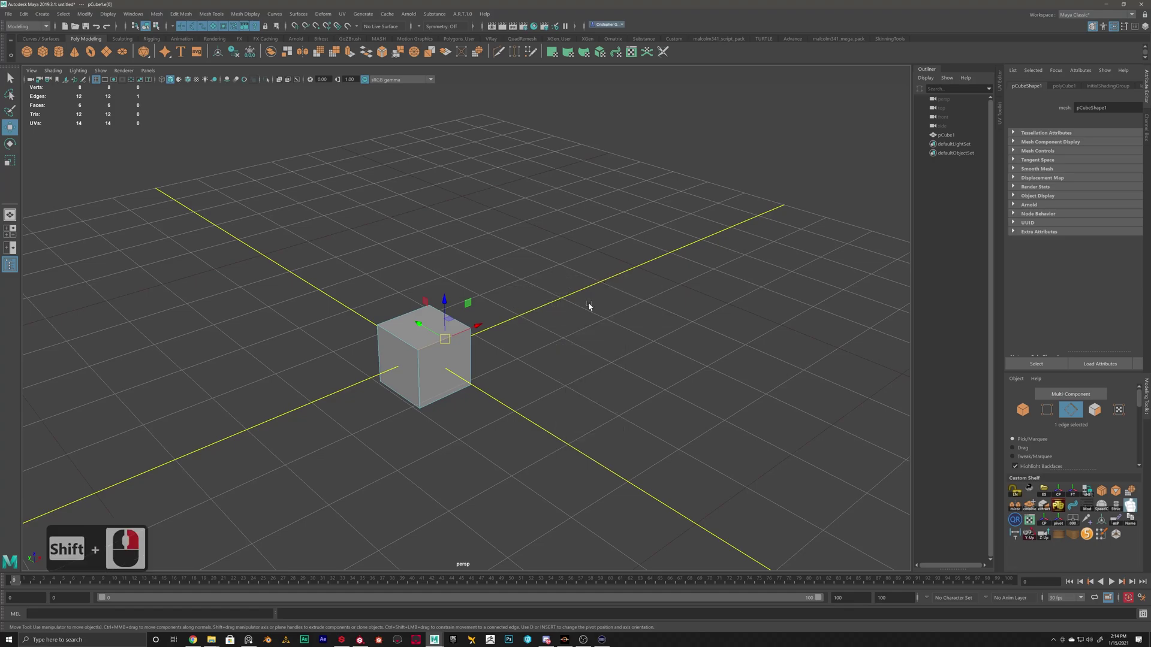
left_click(180, 14)
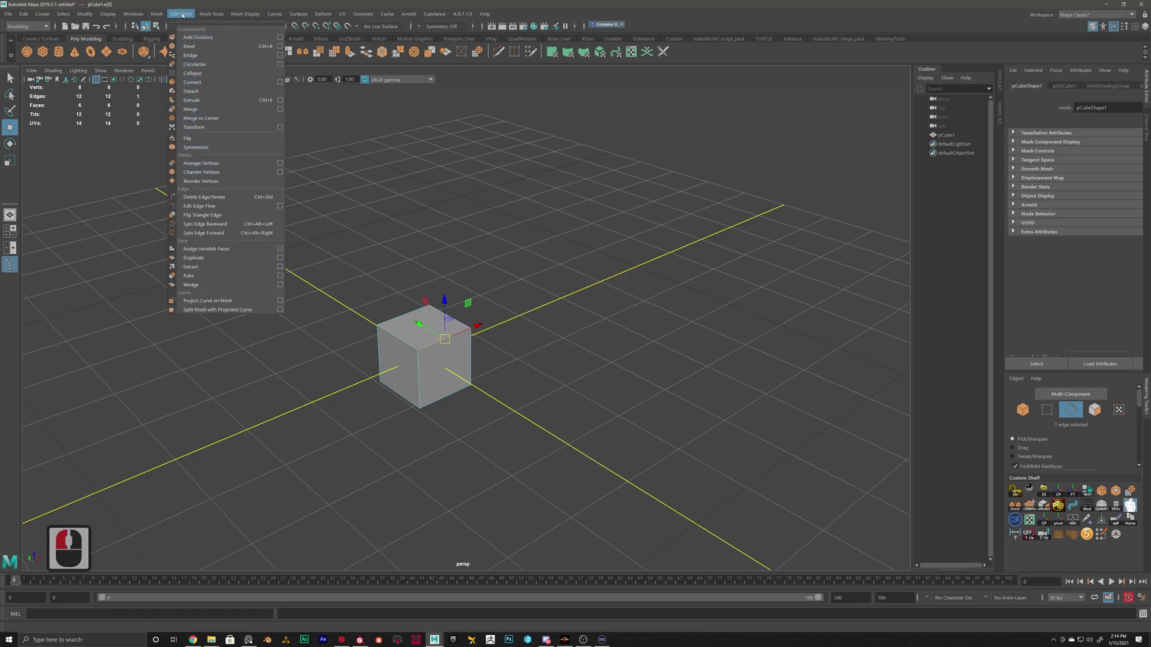
mouse_move(163, 14)
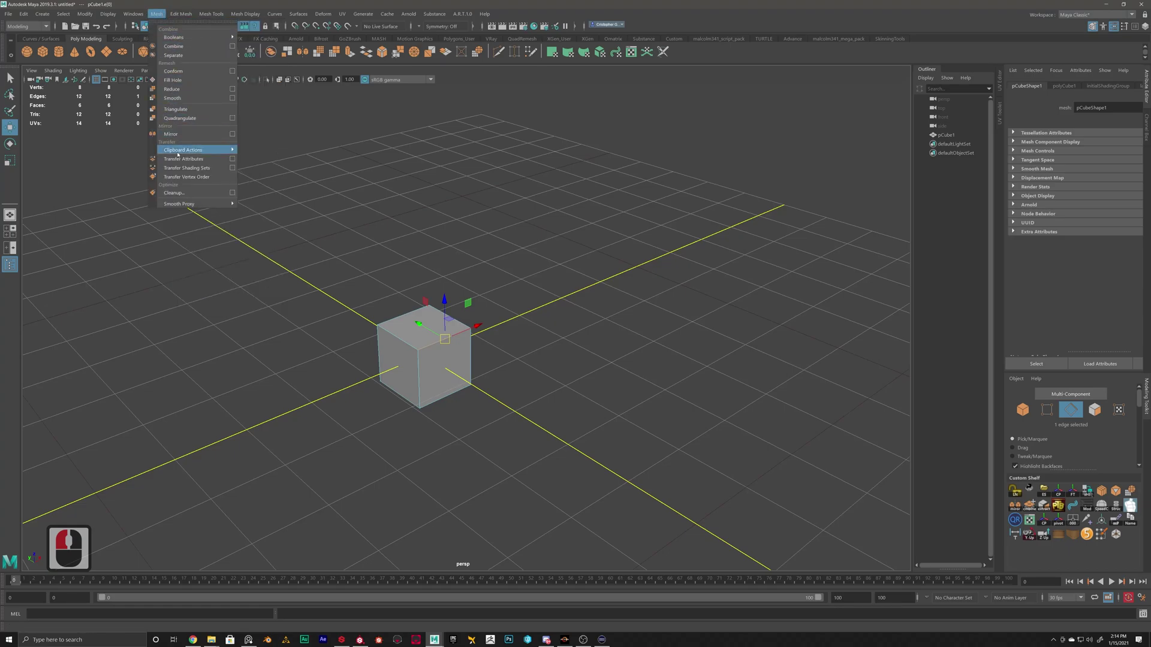
mouse_move(217, 13)
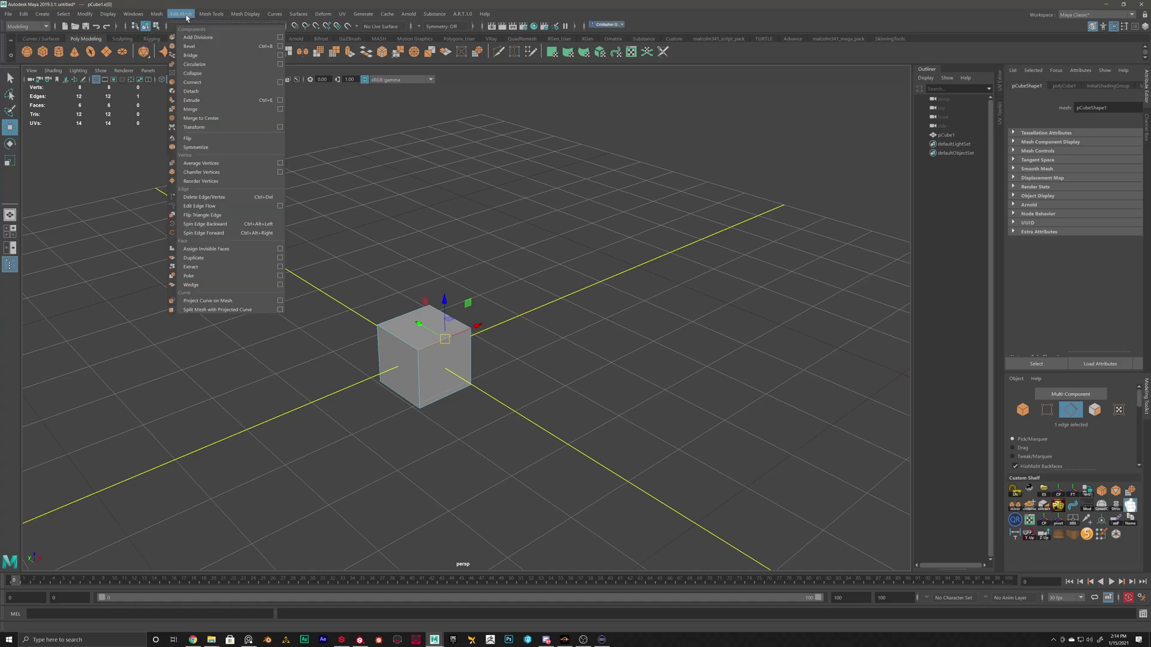
mouse_move(418, 13)
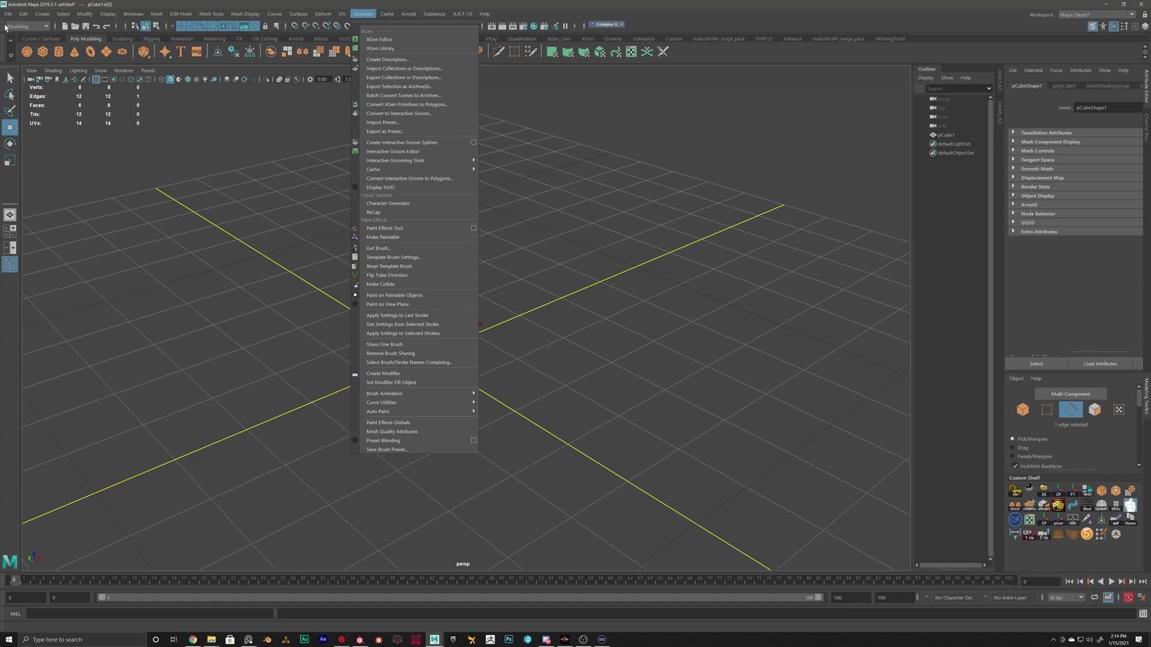
left_click(35, 26)
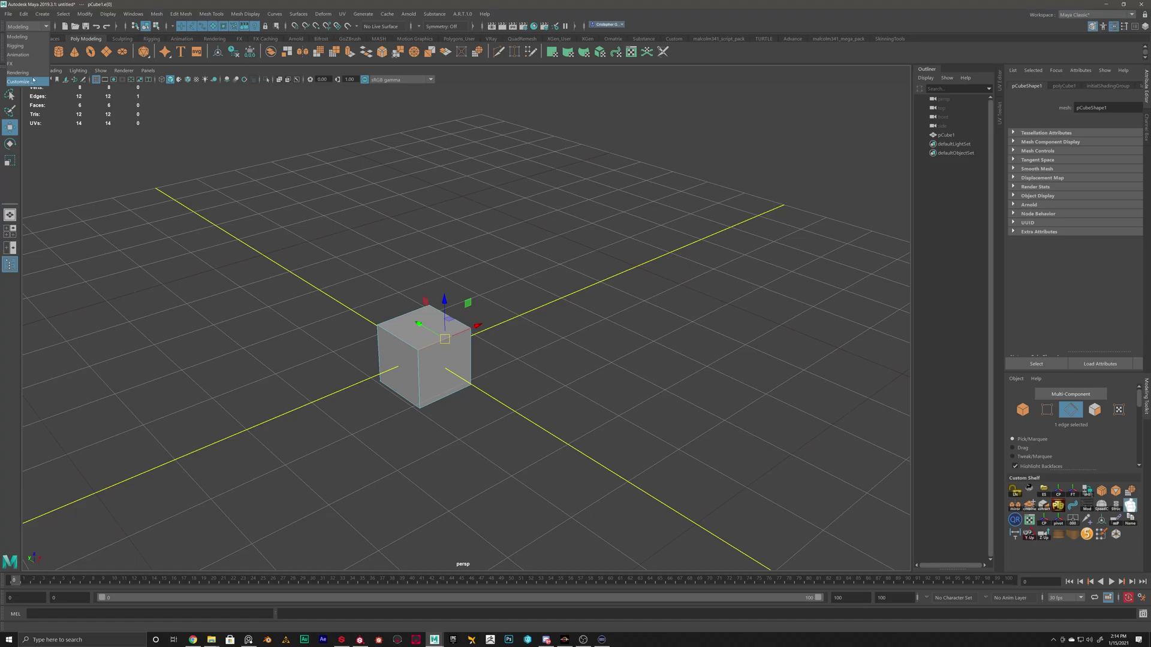
left_click(21, 37)
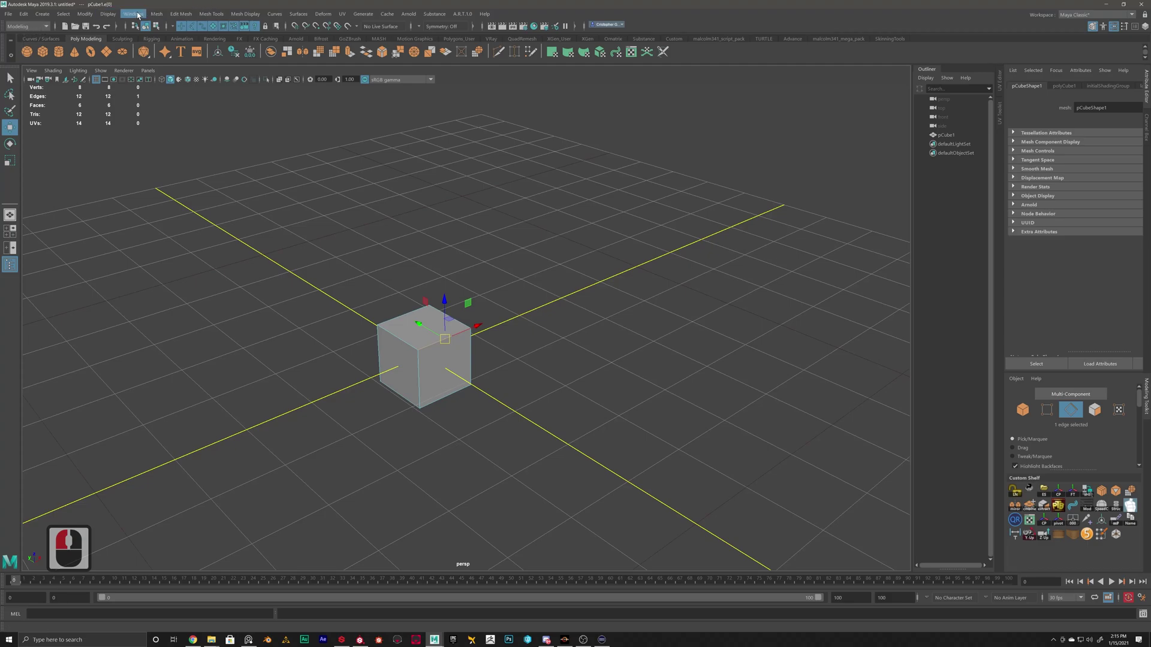
Step: Switch the active menu set to Rigging and back to Modeling
left_click(32, 27)
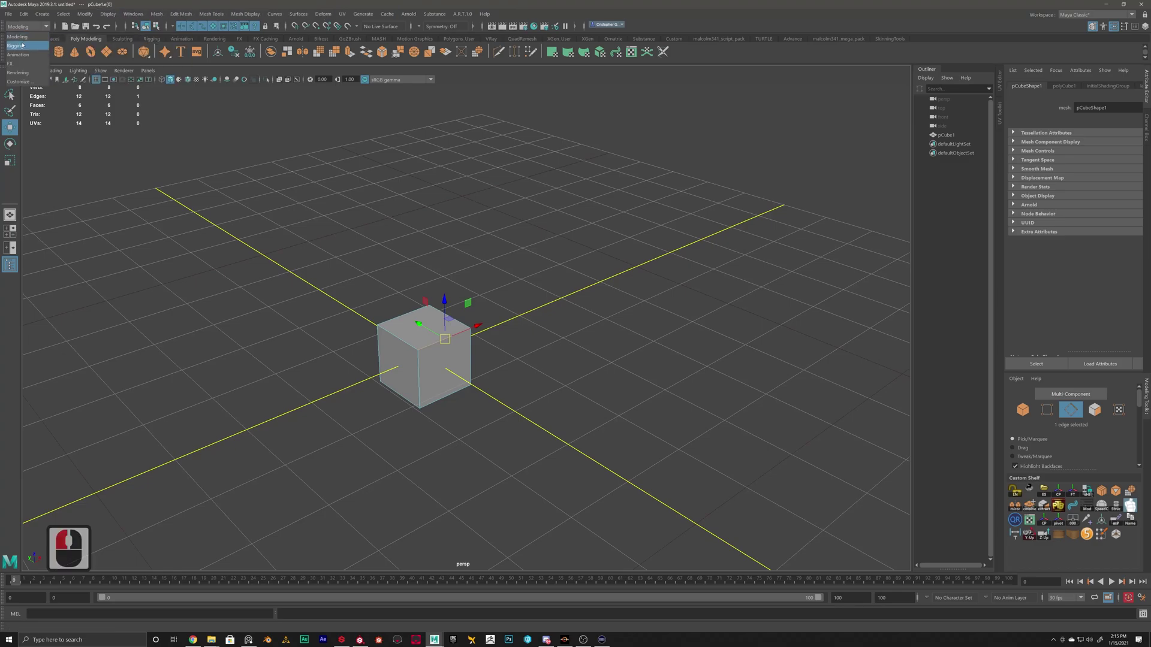
left_click(16, 46)
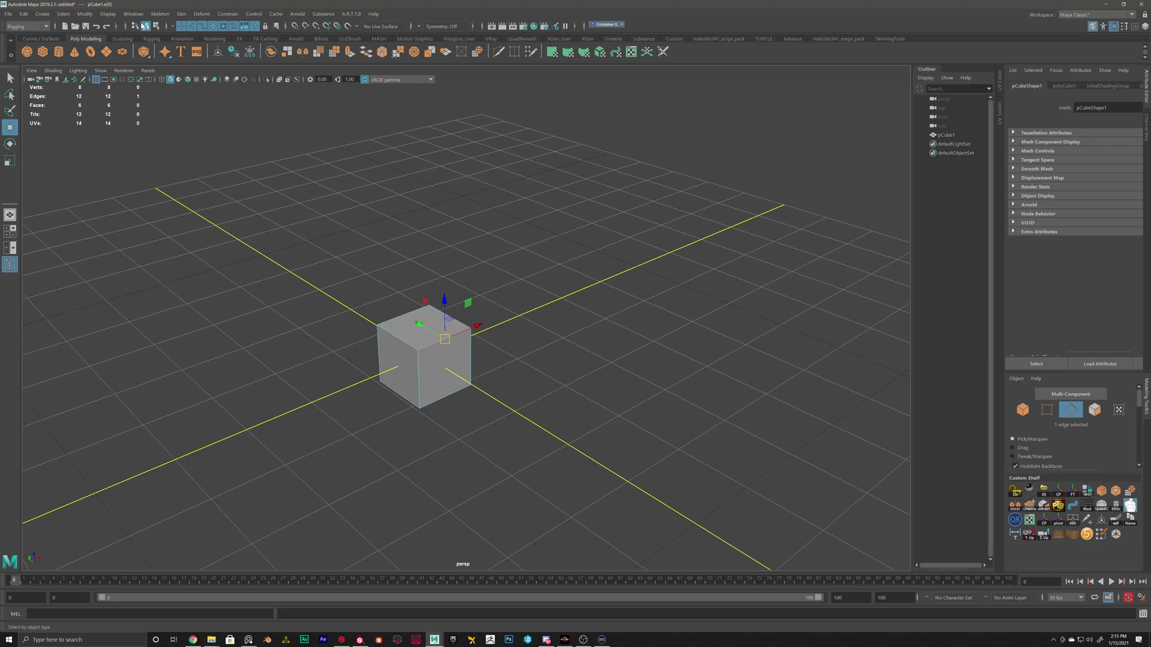
left_click(27, 26)
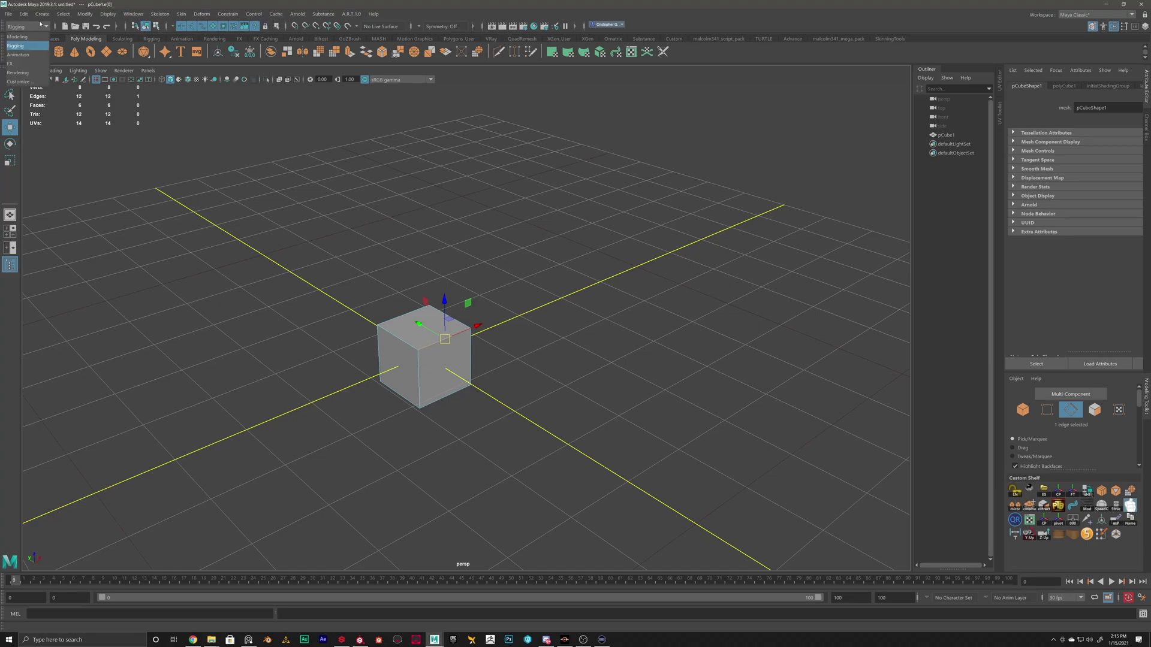
left_click(33, 26)
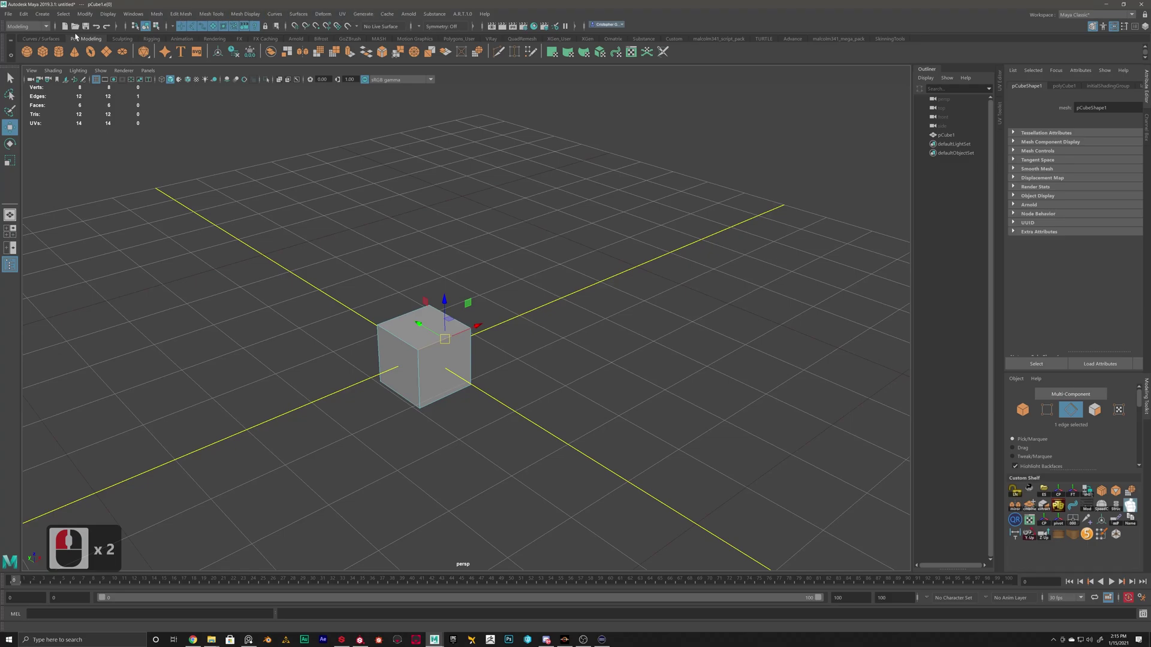
Step: Switch the active menu set to Animation, FX and Rendering in turn, and return it to Modeling
left_click(34, 27)
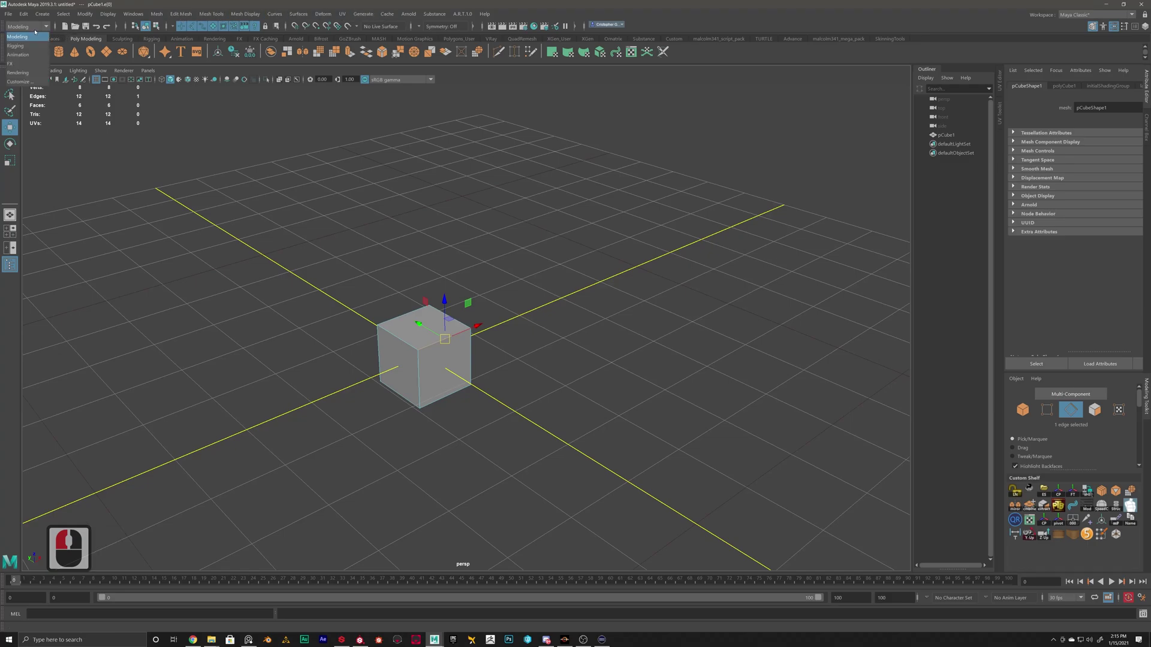
left_click(15, 55)
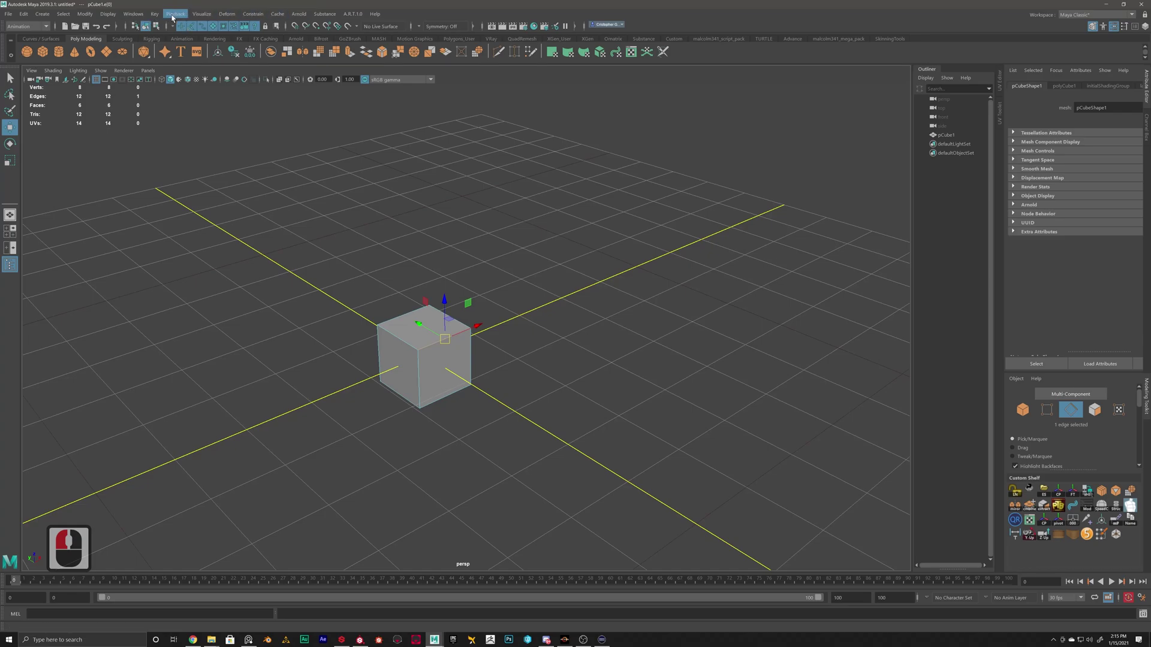
left_click(31, 27)
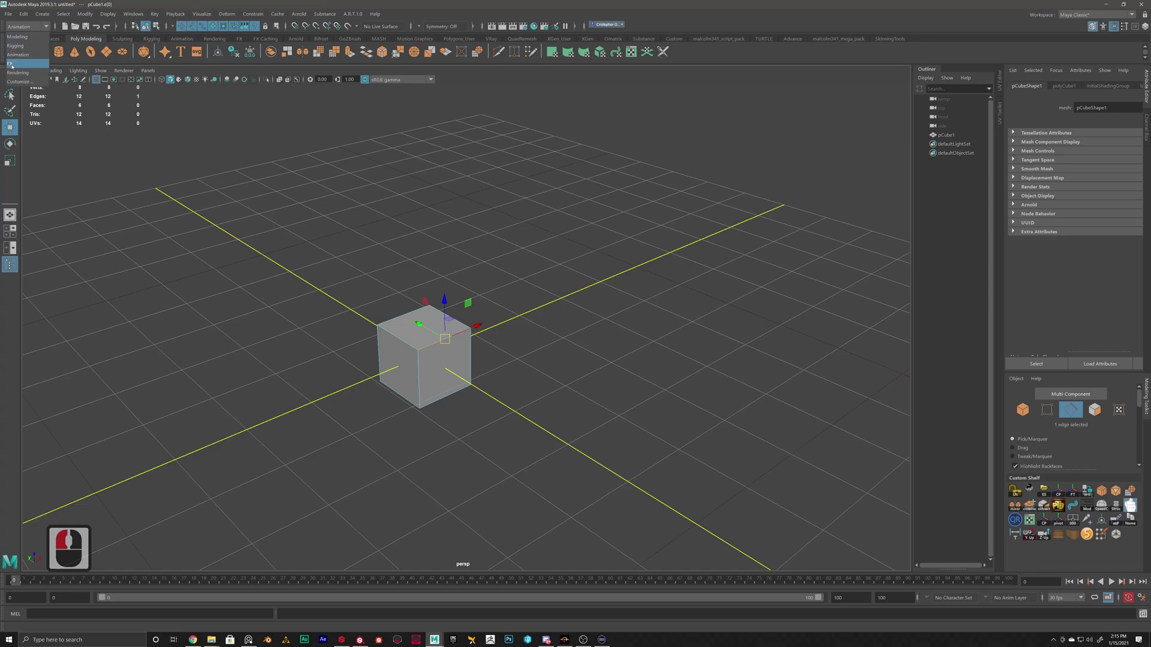
left_click(12, 63)
left_click(30, 27)
left_click(21, 74)
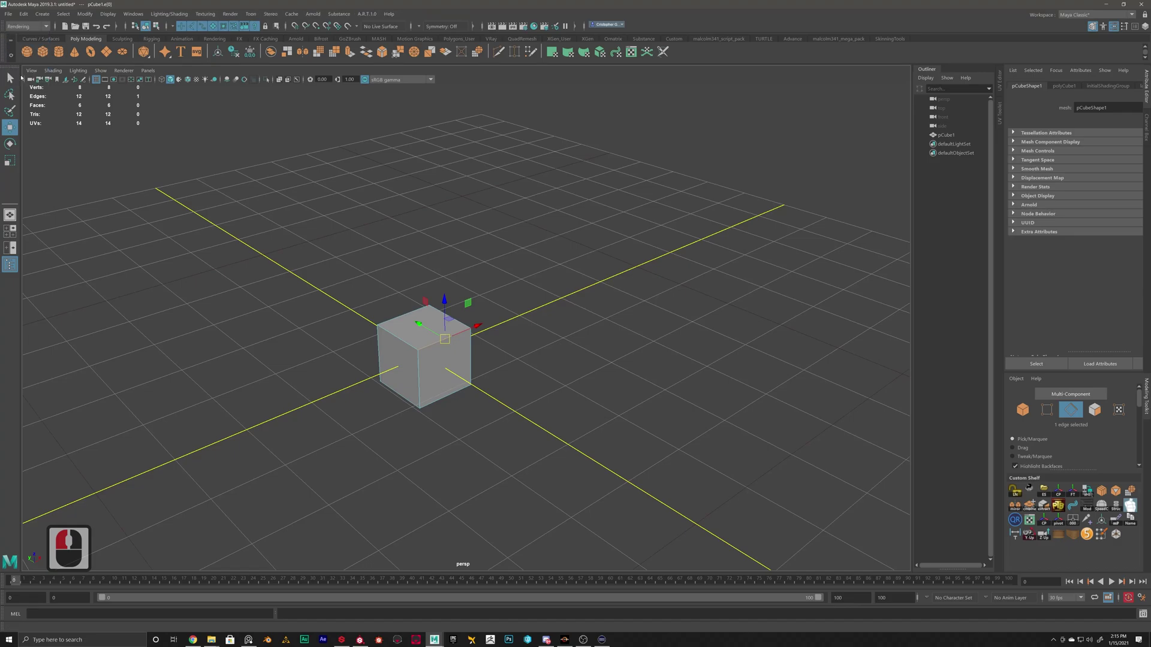
left_click(29, 26)
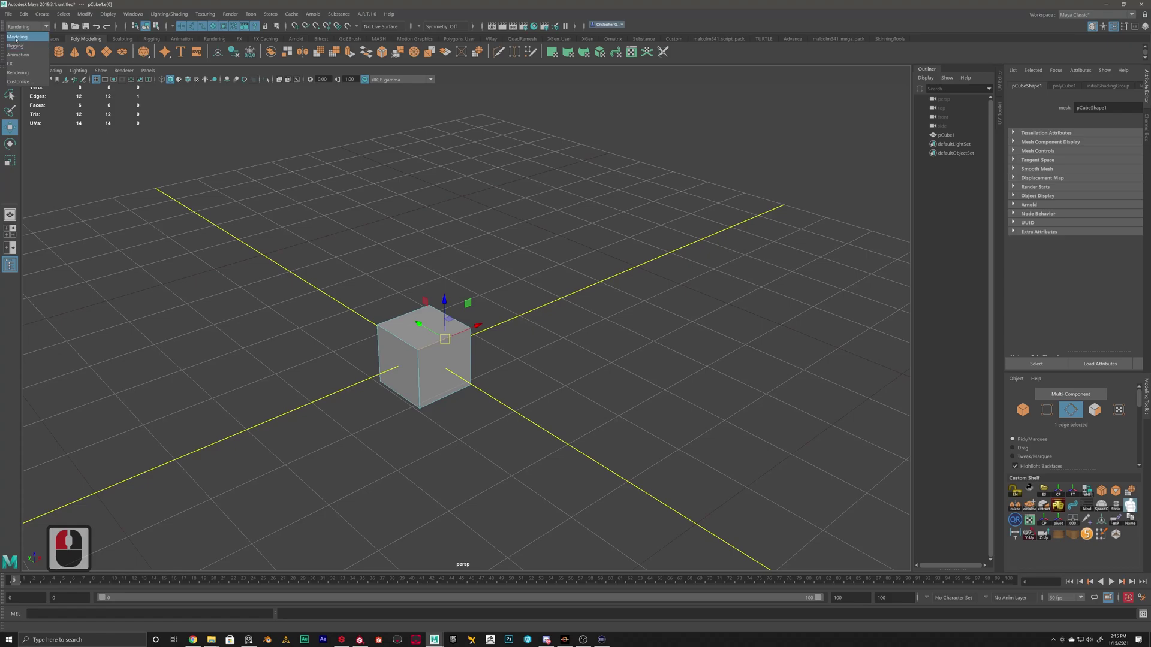
left_click(12, 37)
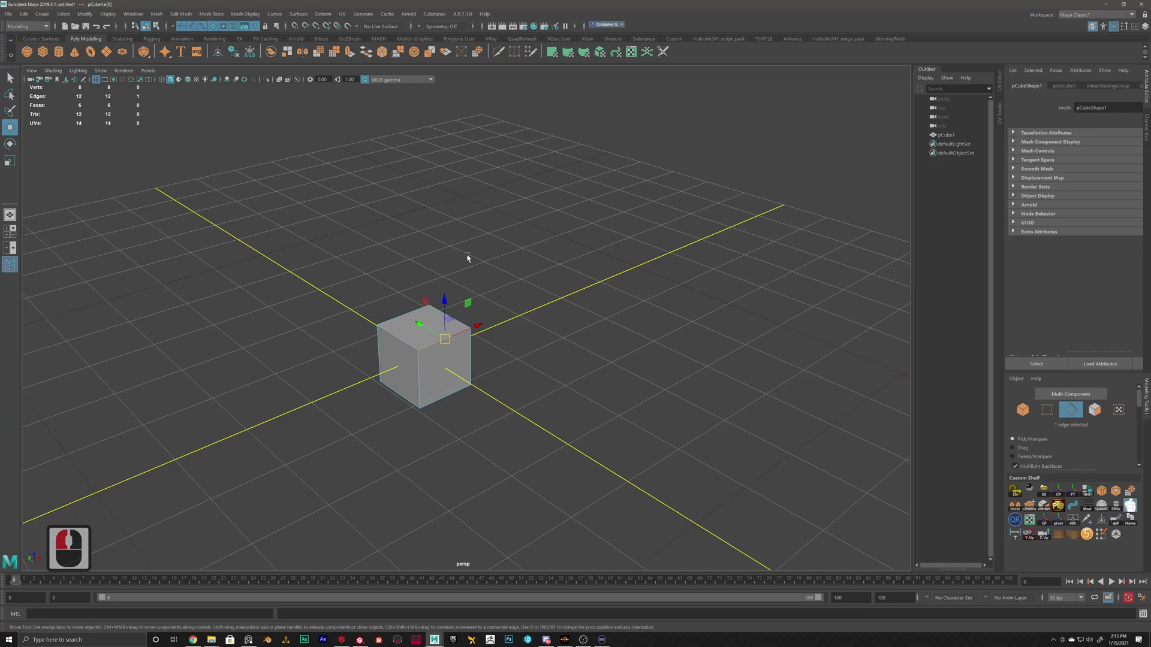
Step: Inspect the cube and the whole grid from farther away and from different sides
scroll(479, 283, "down", 20, "alt")
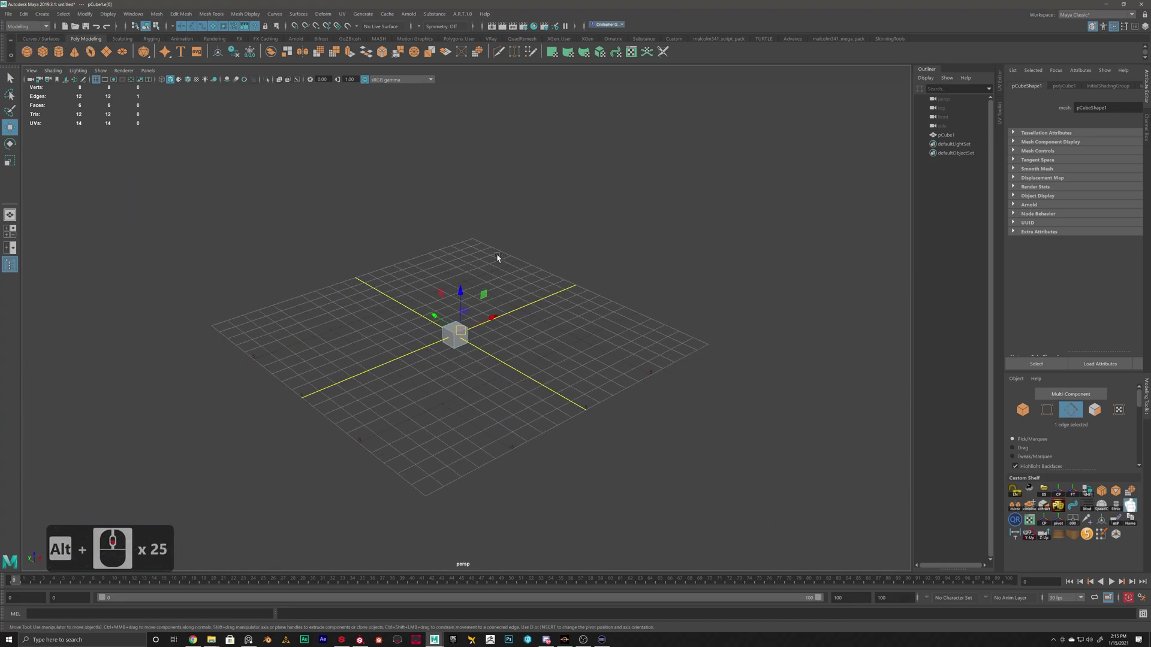
left_click_drag(501, 262, 458, 277, "alt")
middle_click_drag(458, 278, 407, 293, "alt")
left_click_drag(411, 343, 431, 321, "alt")
right_click_drag(431, 322, 469, 480, "alt")
left_click_drag(264, 357, 444, 350, "alt")
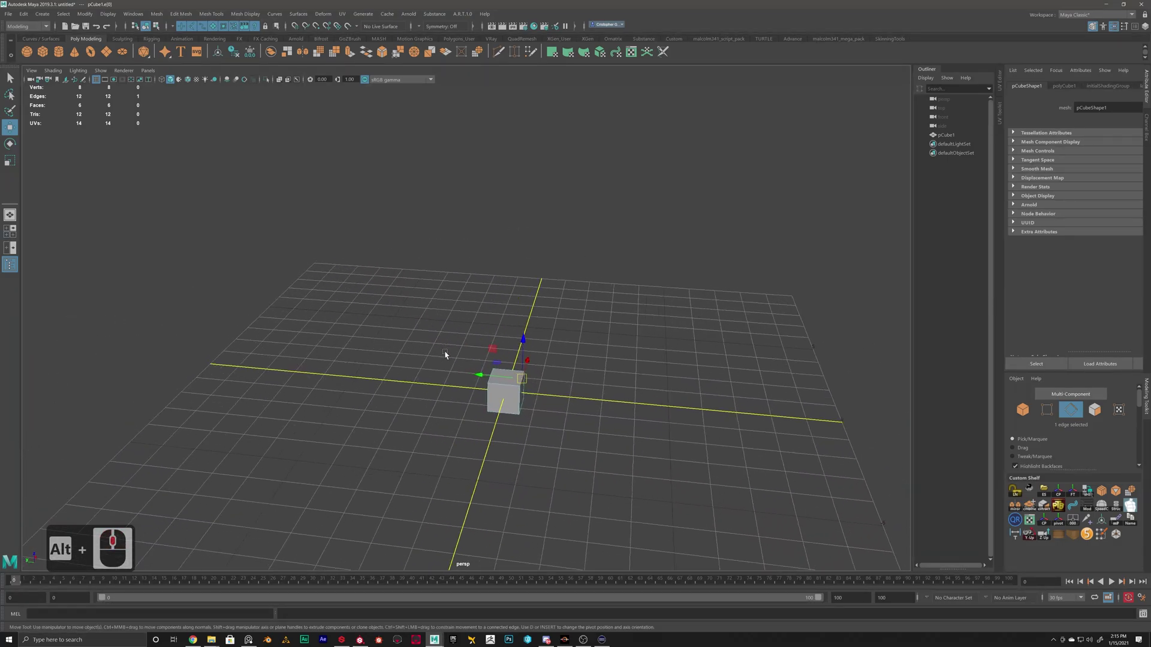
left_click_drag(606, 287, 486, 318, "alt")
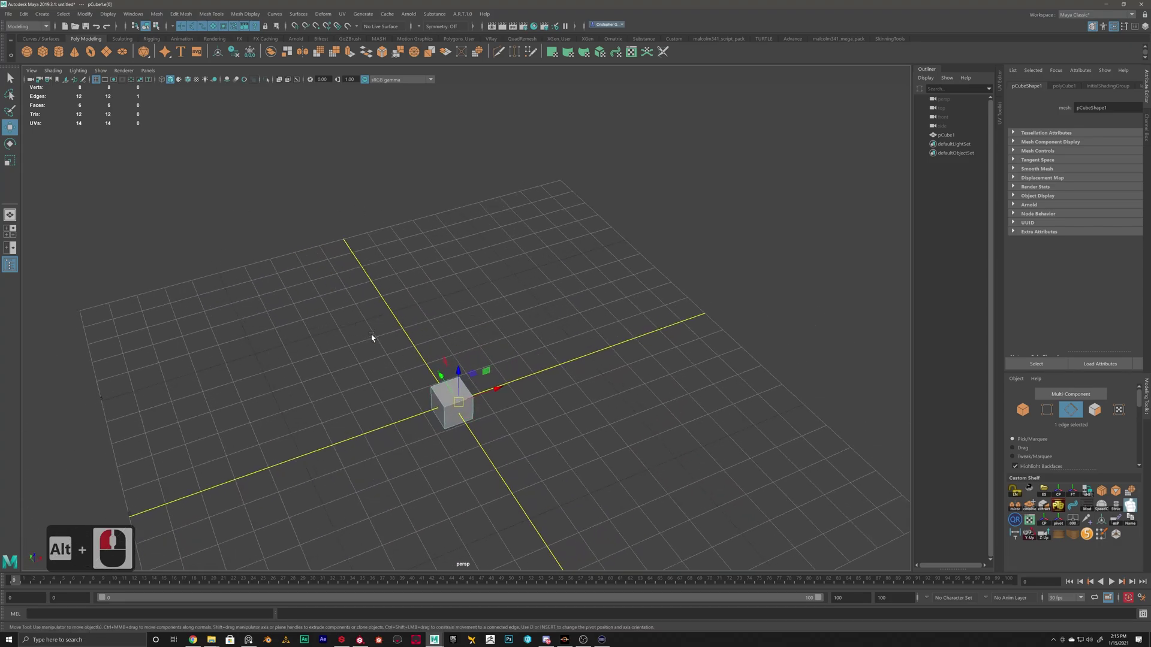
Step: Return the cube to object selection mode and delete it from the scene
left_click(527, 370)
right_click_drag(455, 396, 489, 382)
left_click(488, 384)
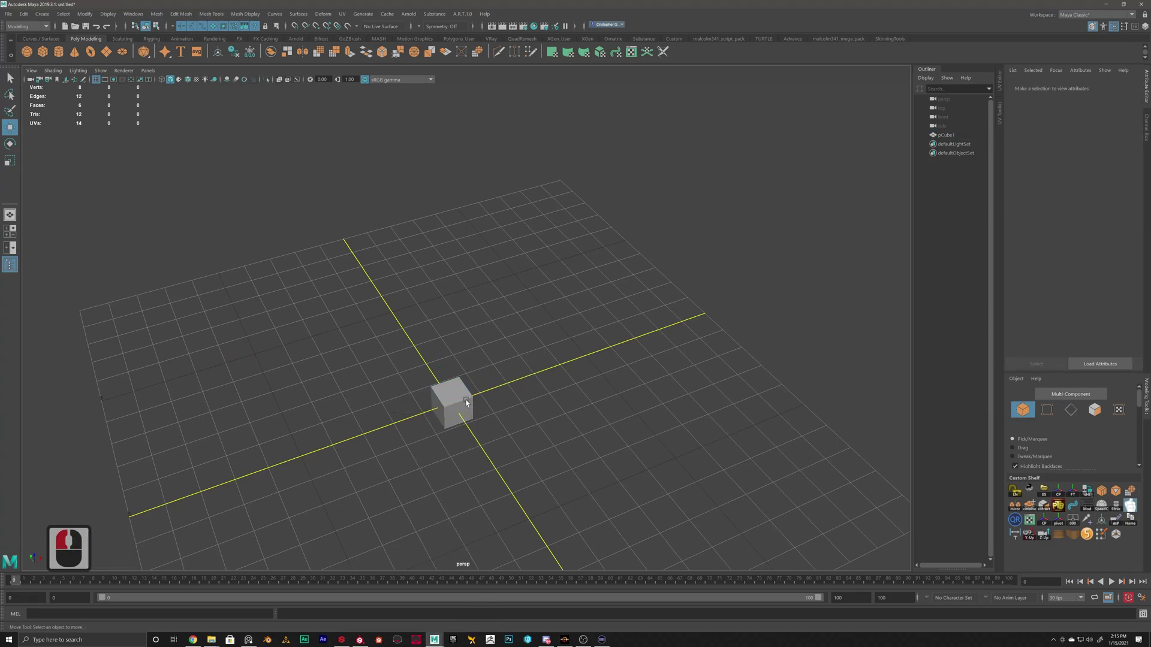
left_click(455, 408)
key("Delete")
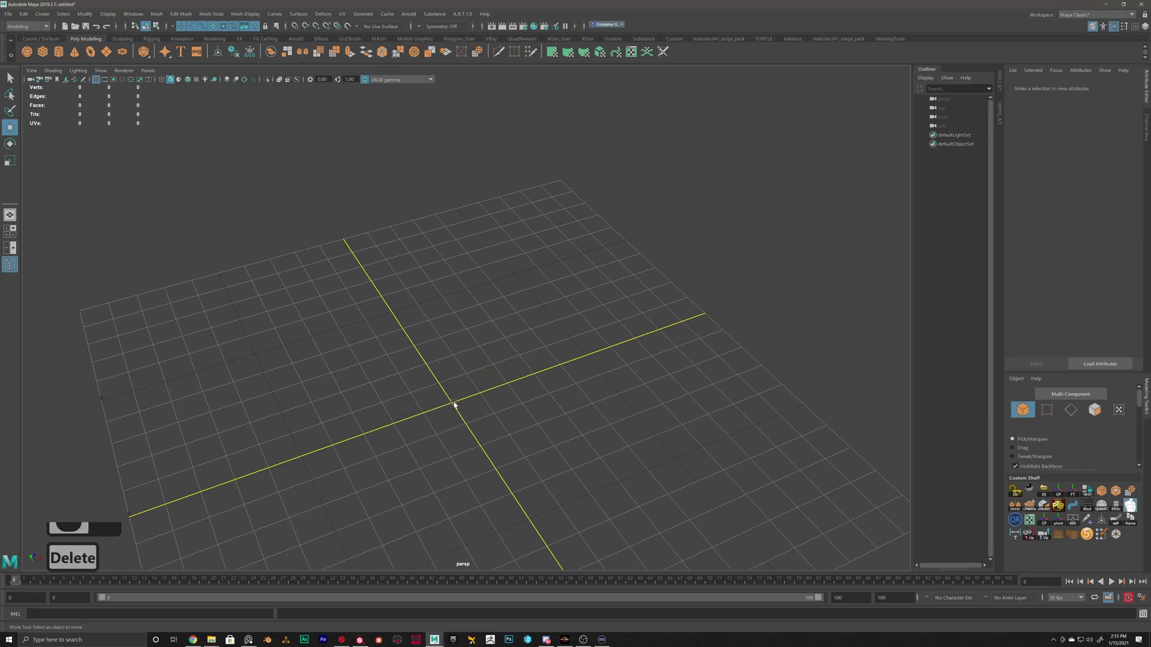
Step: Create a polygon cube at the origin and delete it, two times in a row
left_click(43, 14)
mouse_move(90, 46)
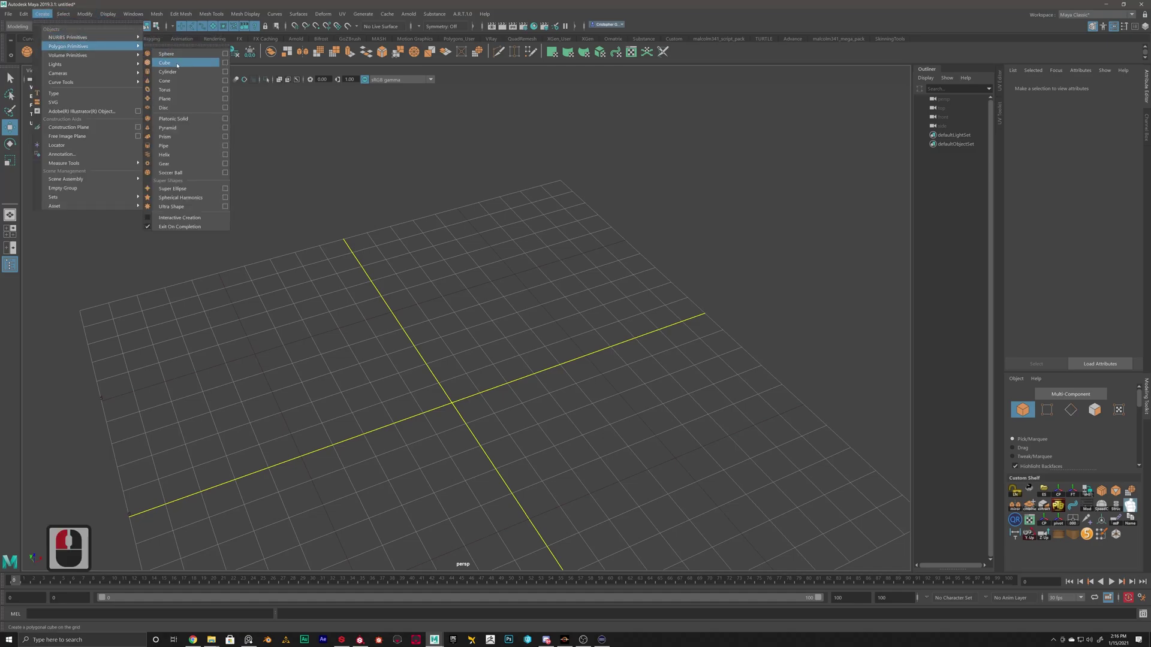
left_click(177, 65)
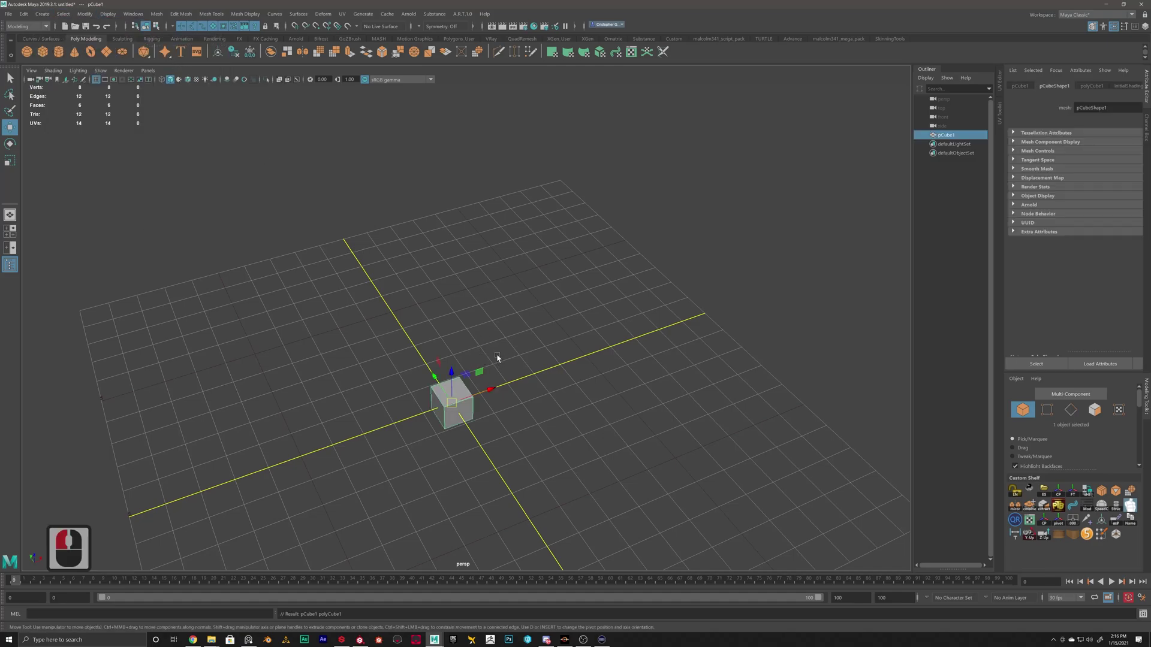
key("Delete")
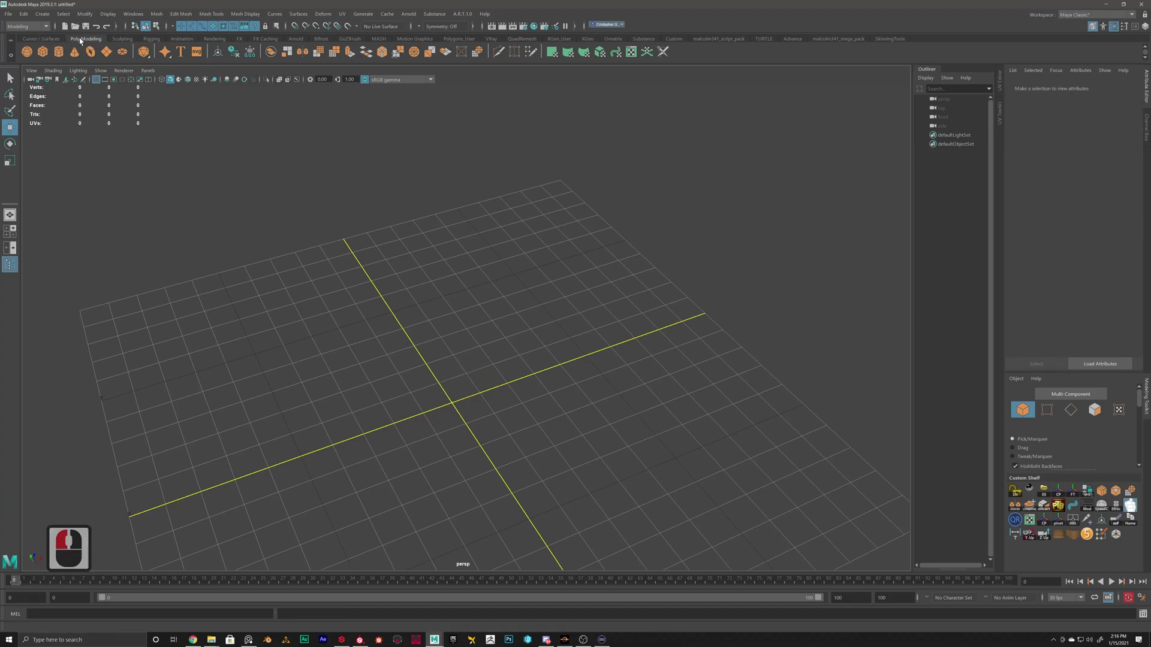
left_click(43, 52)
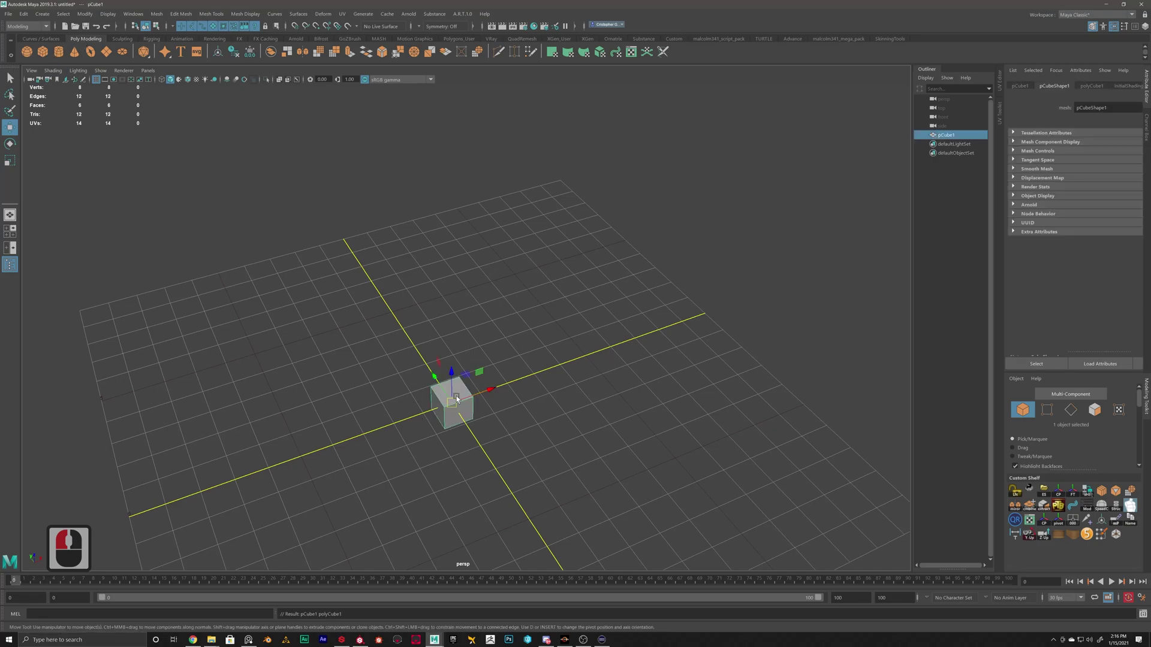
key("Delete")
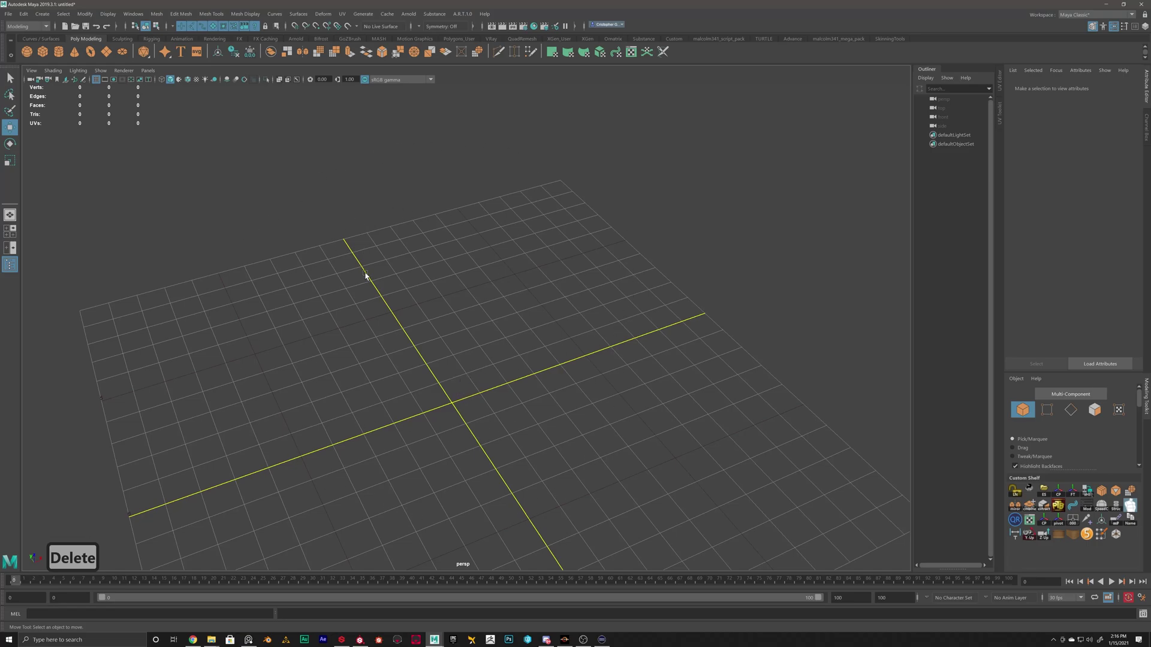
Step: Create a polygon cube at the origin of the empty scene
key("shift")
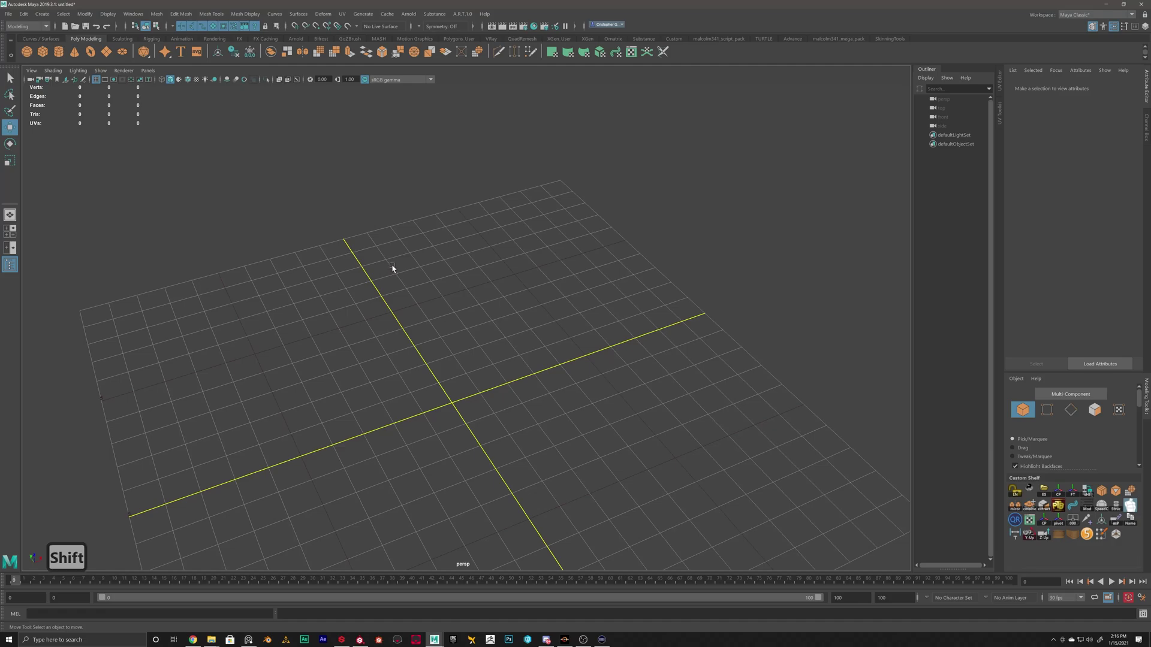
right_click(483, 317, "shift")
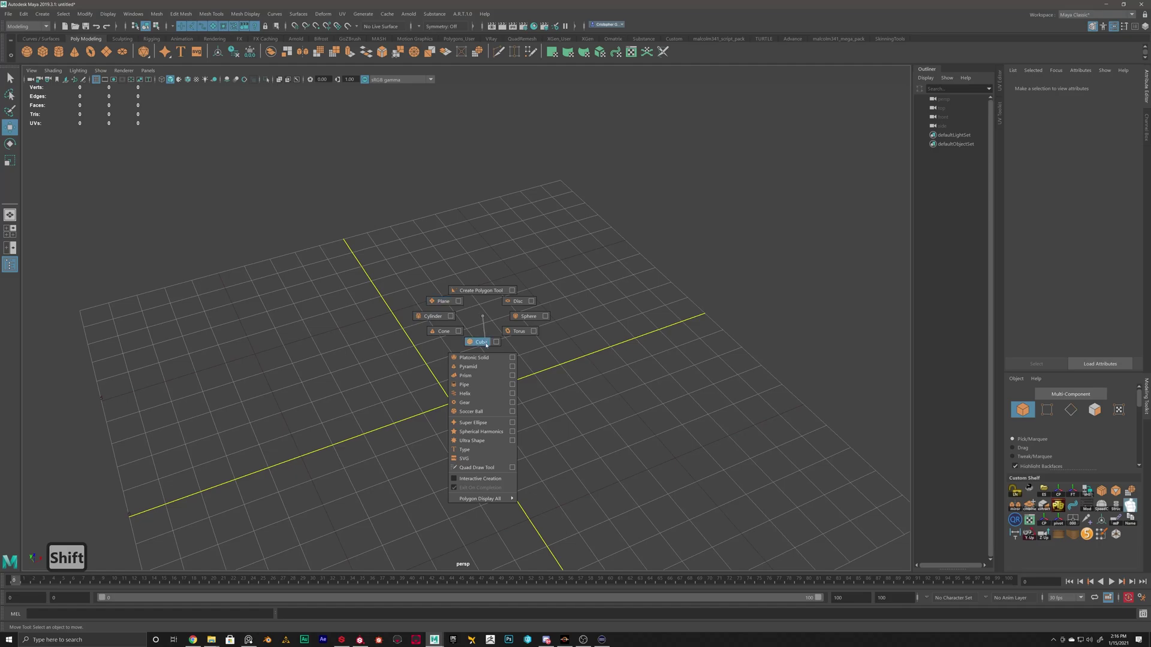
right_click_drag(486, 344, 485, 348, "shift")
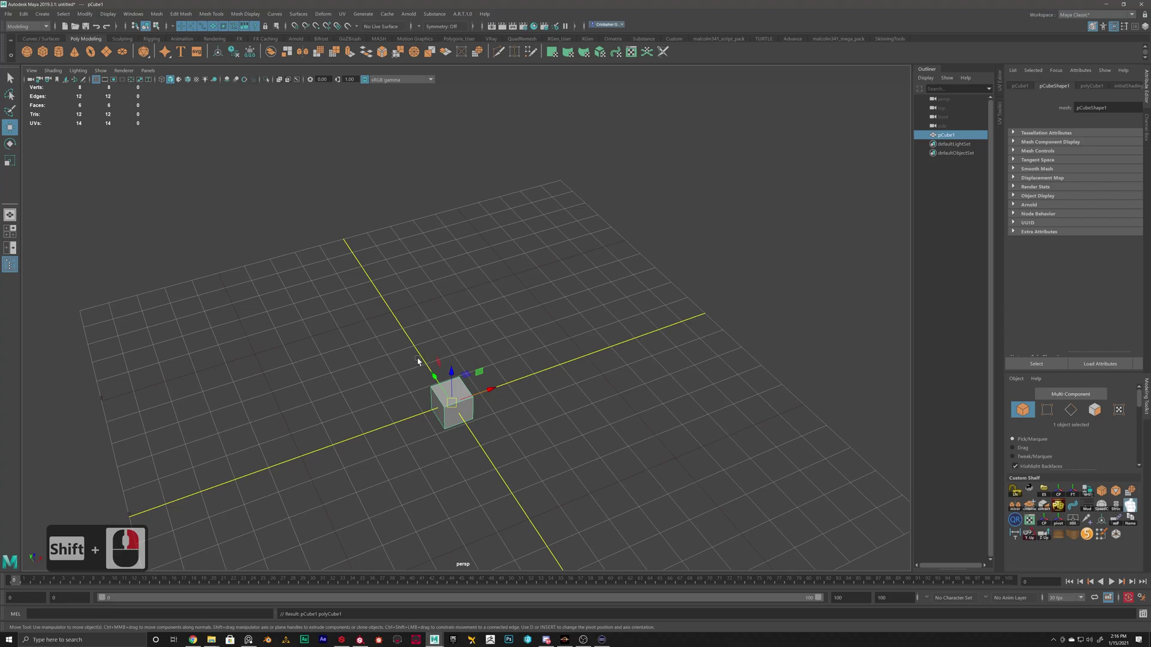
left_click_drag(417, 361, 512, 372, "alt")
middle_click_drag(530, 411, 462, 388, "alt")
scroll(462, 388, "up", 5, "alt")
left_click_drag(506, 324, 422, 349, "alt")
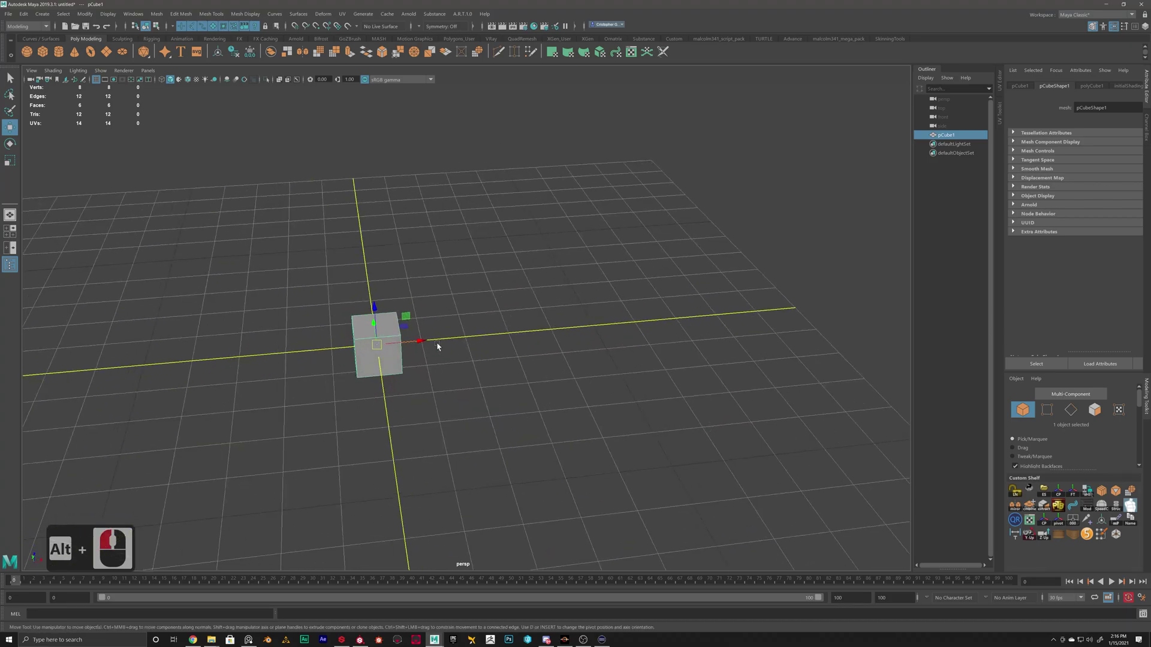
Step: Create a polygon cylinder and move it along the positive X axis until it stands clear of the cube
right_click_drag(464, 252, 416, 257, "shift")
left_click(467, 257)
left_click_drag(424, 334, 565, 331)
Step: Create a polygon sphere and move it along the X axis to the cube's side opposite the cylinder
right_click_drag(612, 272, 526, 296, "shift")
left_click(613, 274)
left_click_drag(426, 344, 280, 342)
Step: Create a polygon plane and move it along the X axis beyond the sphere
left_click(358, 247)
right_click_drag(328, 243, 290, 235, "shift")
left_click_drag(427, 343, 352, 257)
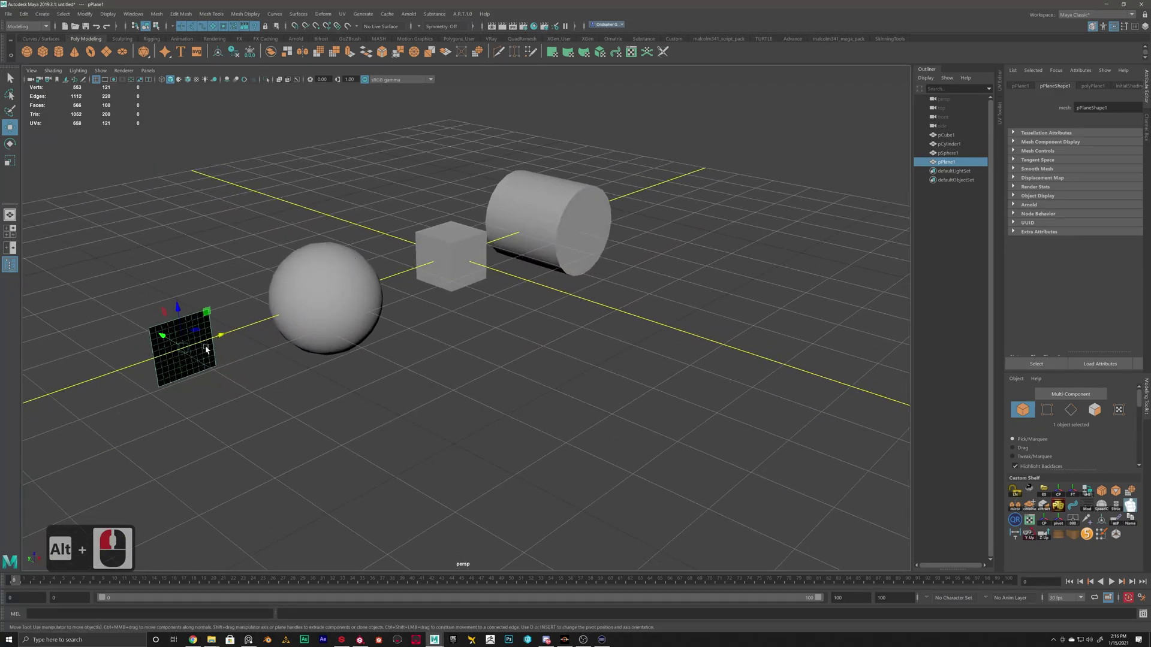
Step: Clear the selection and turn on Wireframe on Shaded for the viewport
left_click(213, 255)
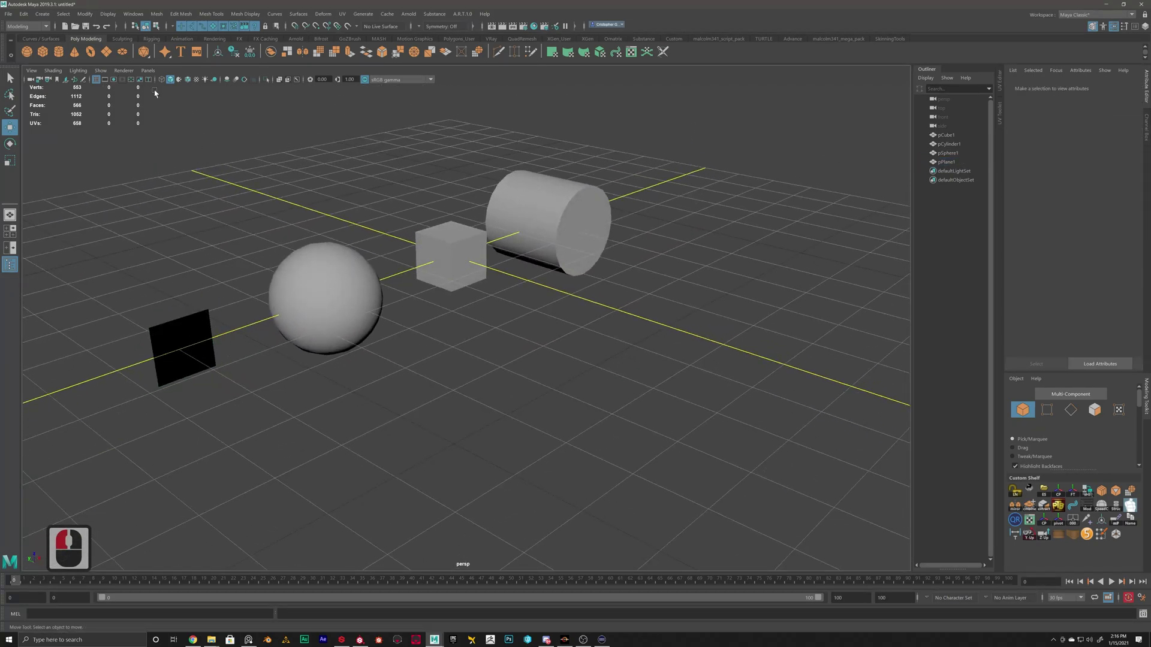
left_click(188, 80)
left_click_drag(209, 252, 448, 338, "alt")
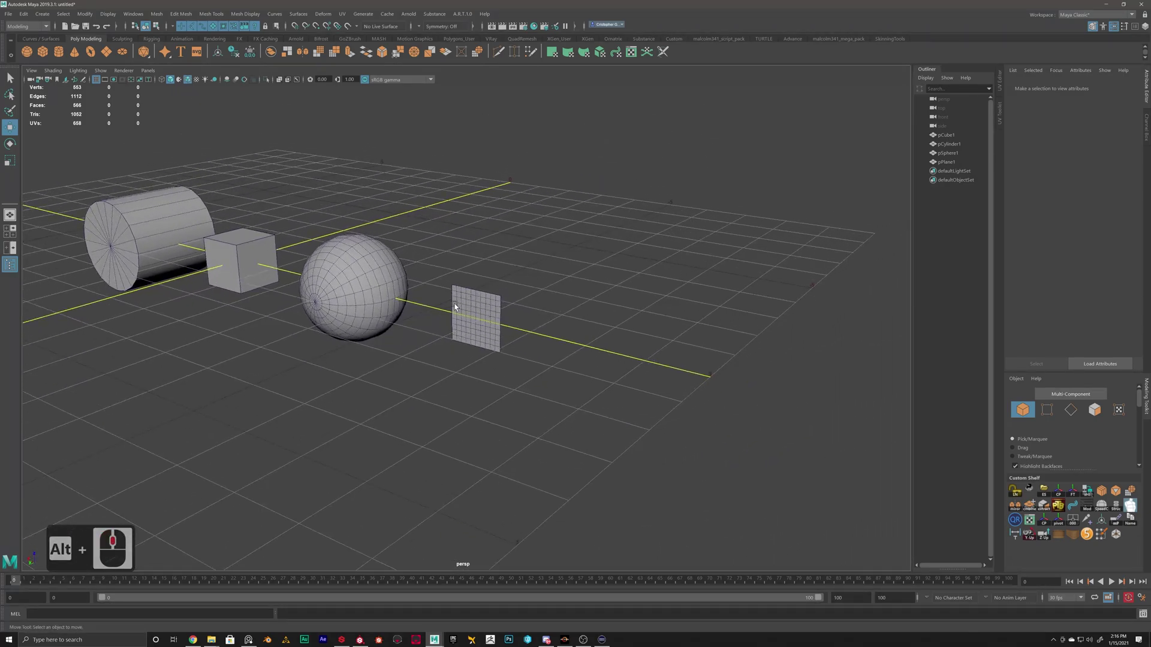
left_click_drag(478, 325, 432, 327, "alt")
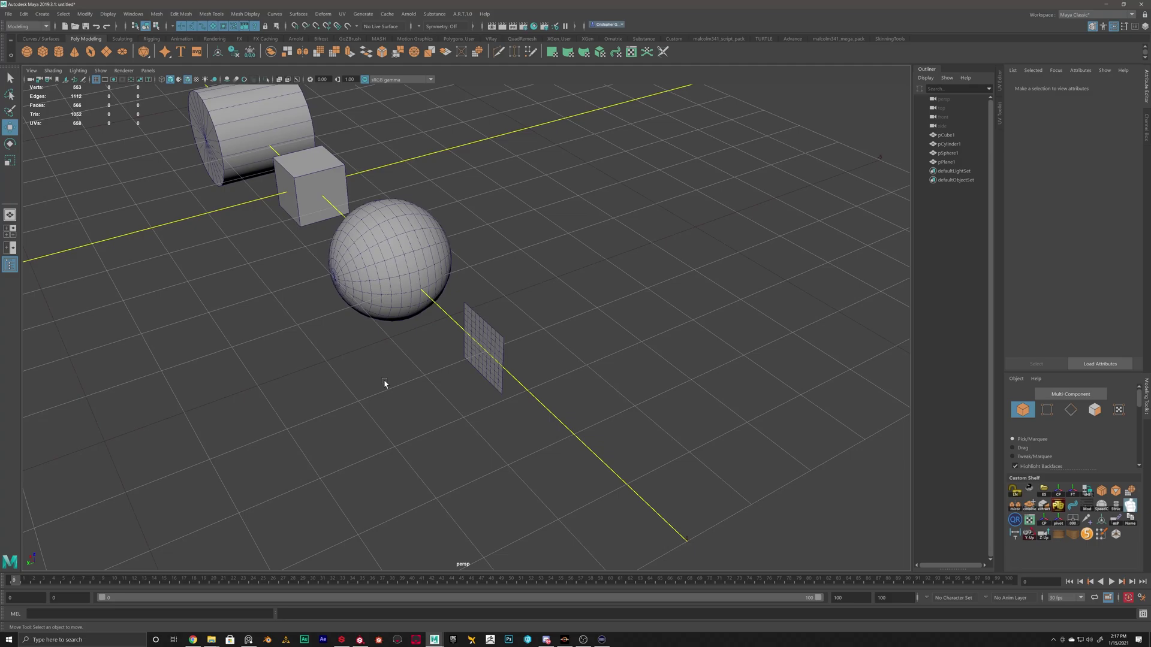
Step: Examine the polygon plane's front and back sides up close
scroll(513, 397, "up", 5)
left_click_drag(518, 391, 411, 356, "alt")
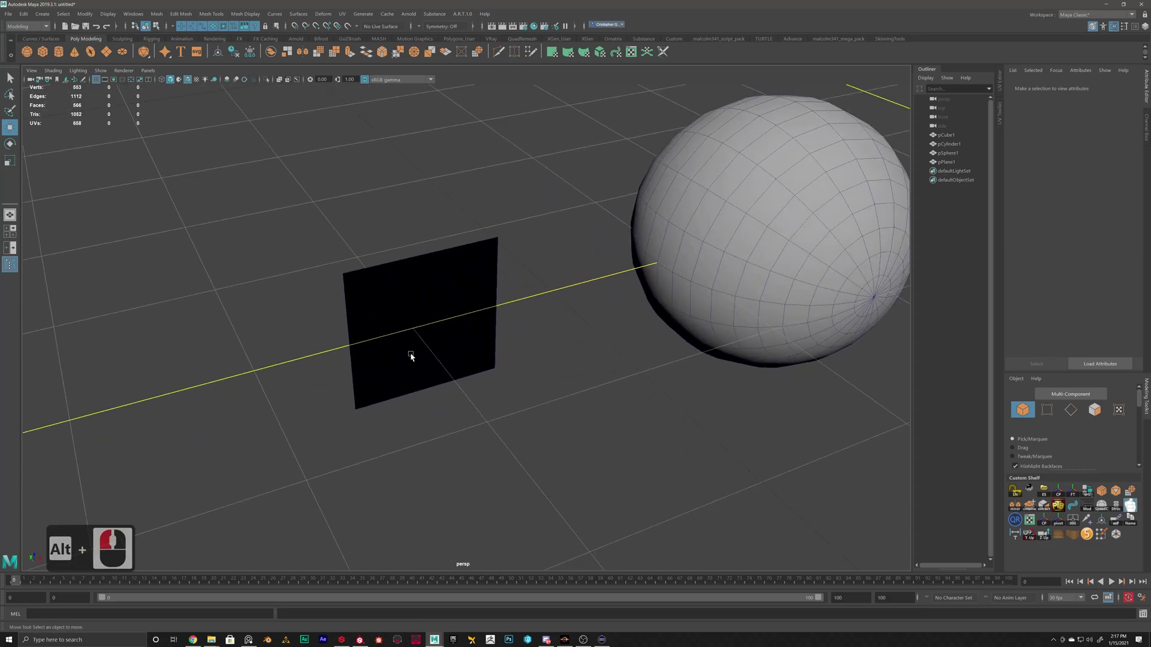
mouse_move(425, 298)
left_mouse_down("alt")
mouse_move(403, 293)
mouse_move(449, 290)
mouse_move(426, 298)
left_mouse_up("alt")
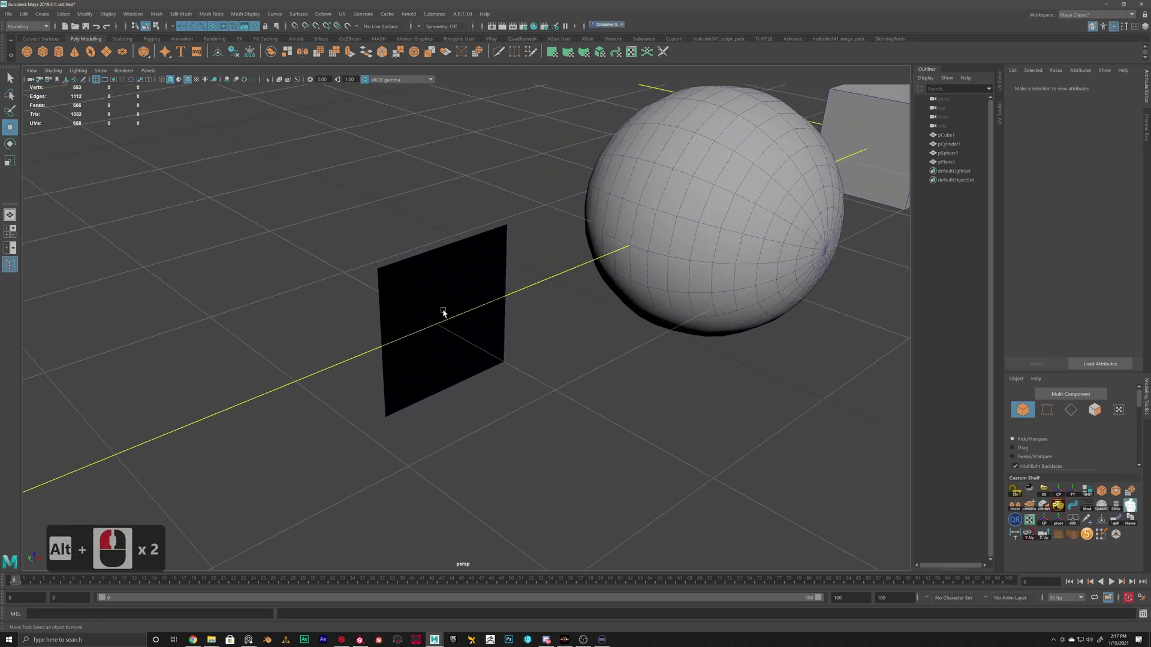
scroll(435, 339, "down", 7)
mouse_move(400, 350)
left_mouse_down("alt")
mouse_move(444, 348)
mouse_move(412, 347)
left_mouse_up("alt")
scroll(411, 347, "up", 6, "alt")
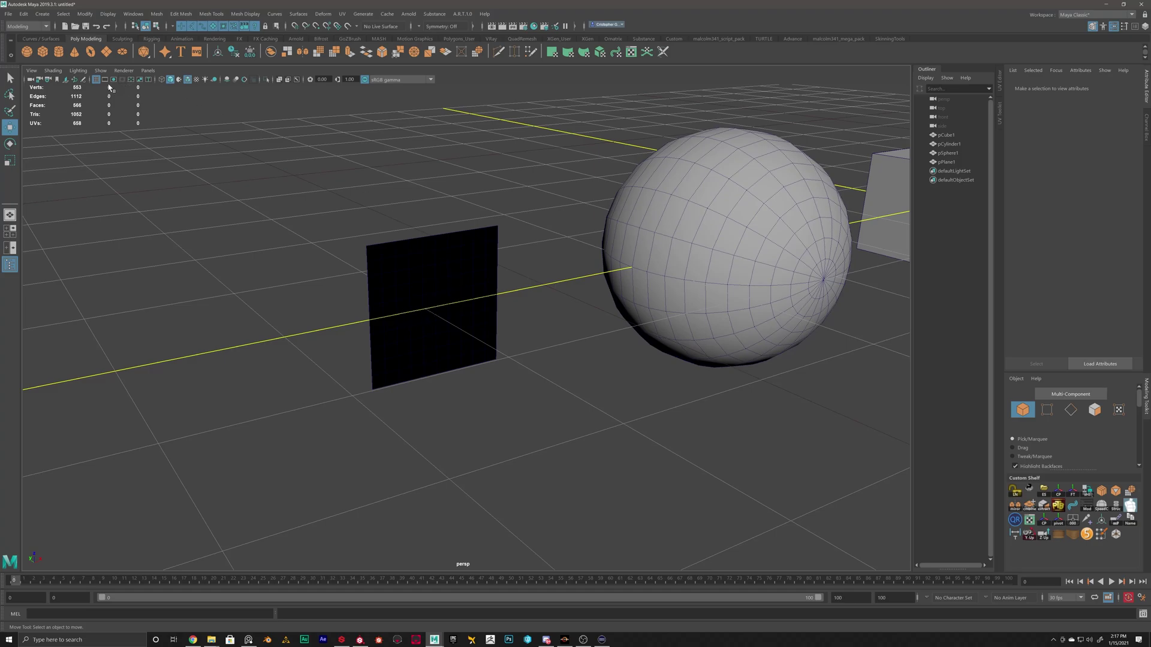
Step: Turn on Backface Culling for the viewport shading
left_click(73, 71)
mouse_move(59, 73)
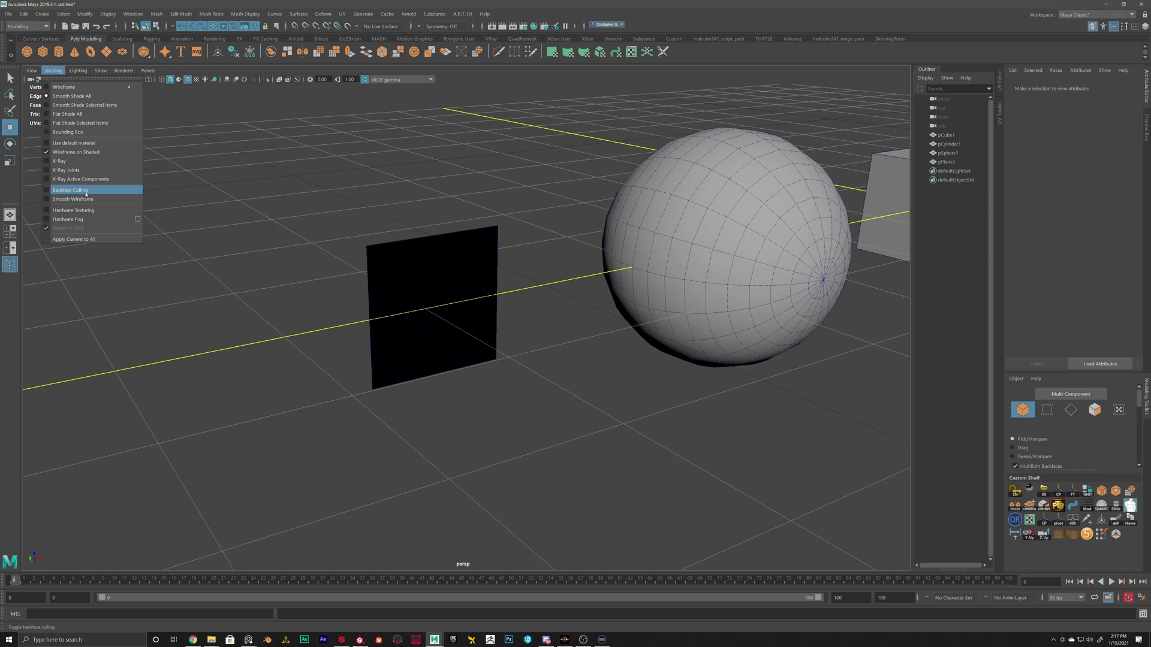
left_click(46, 190)
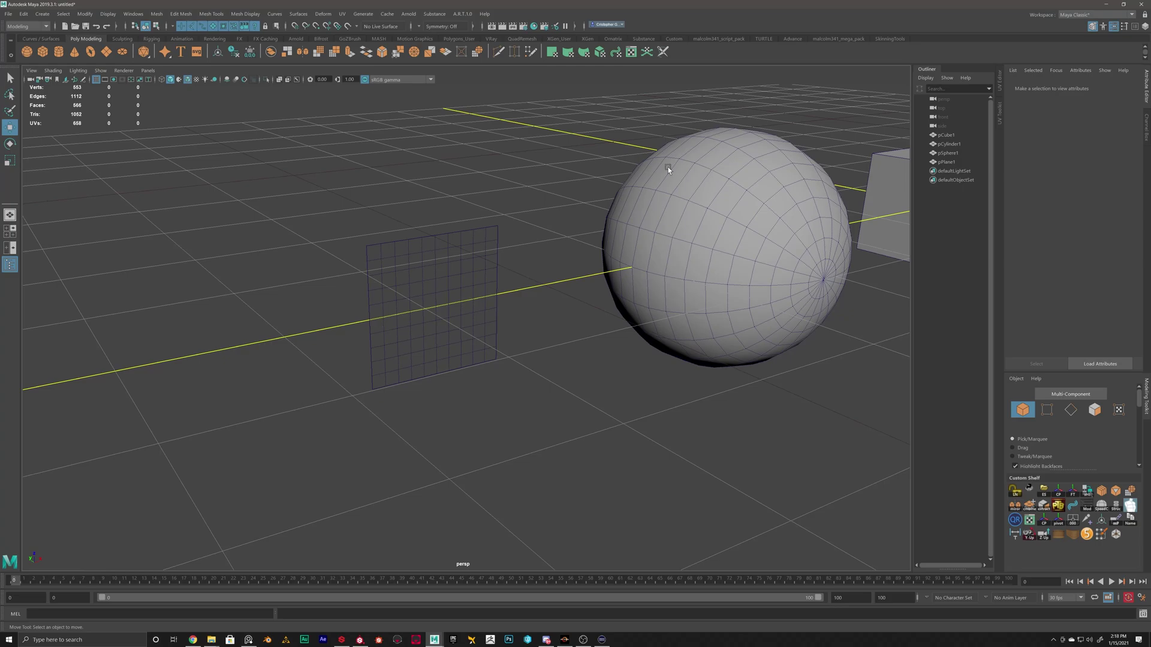
Step: Toggle Wireframe on Shaded off and on again, and turn off Backface Culling
left_click(187, 80)
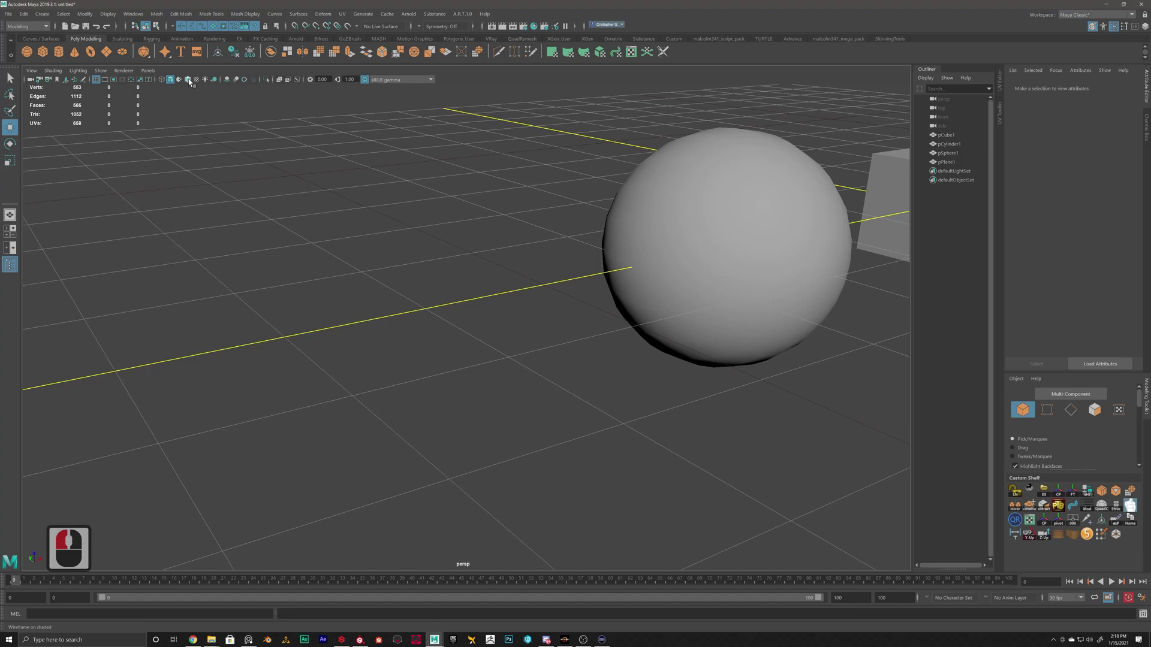
left_click(188, 80)
left_click(77, 71)
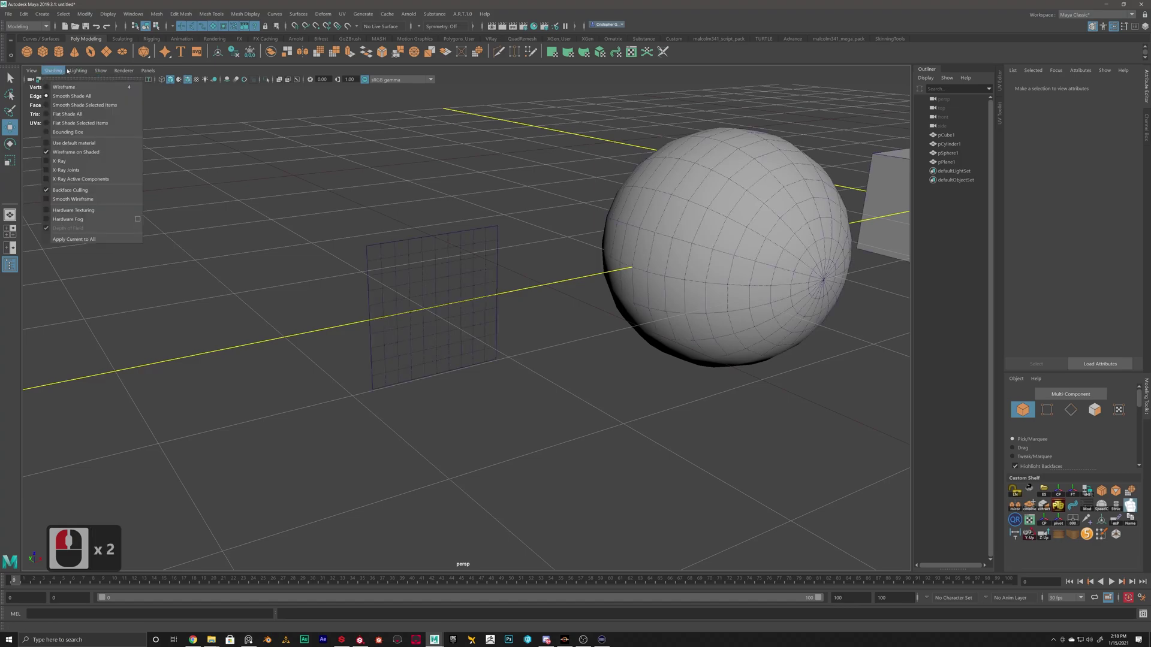
mouse_move(57, 71)
left_click(60, 190)
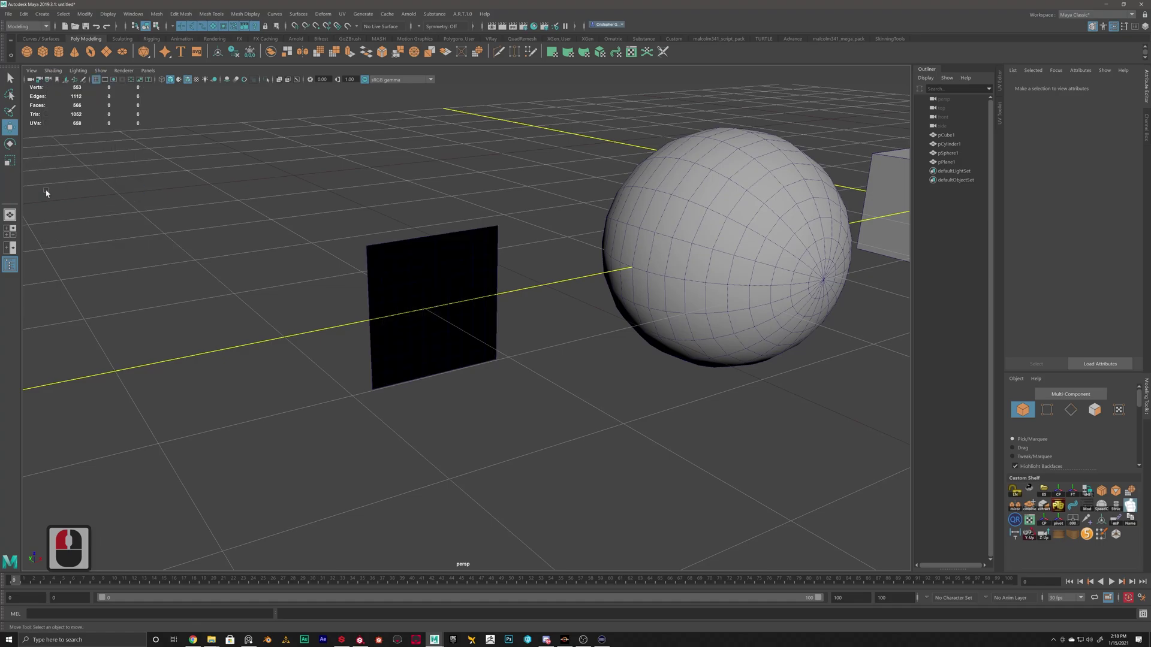
Step: Create a polygon torus and move it along the X axis beyond the plane, in line with the other primitives
scroll(369, 270, "down", 5)
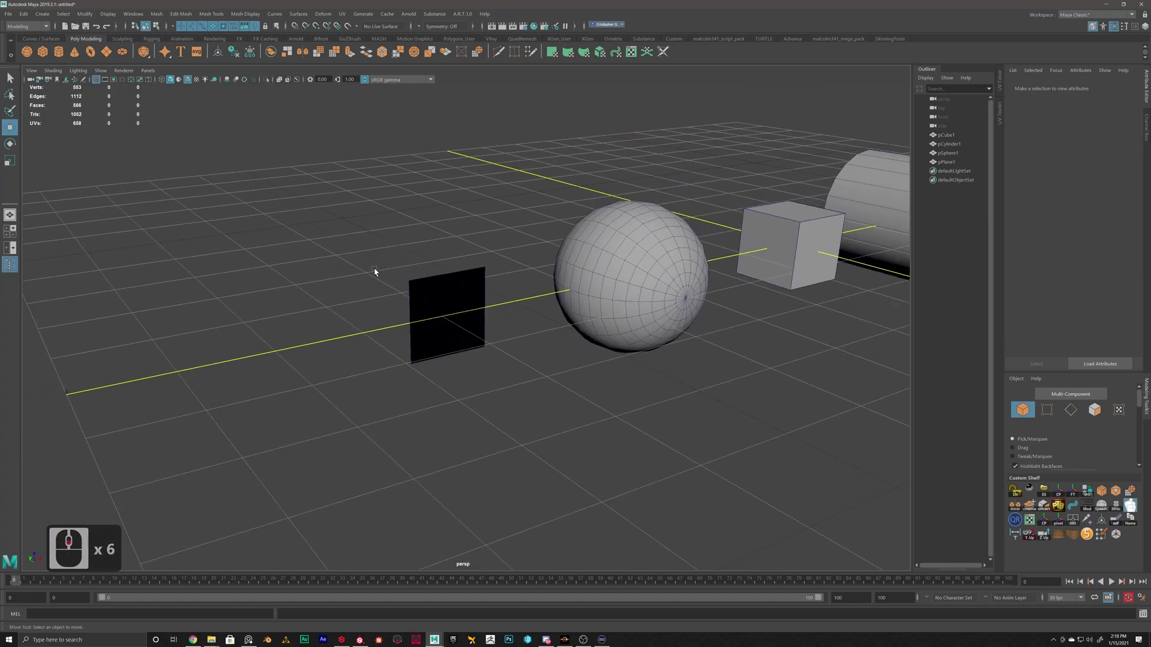
scroll(375, 270, "up", 3)
left_click_drag(352, 256, 425, 259, "alt")
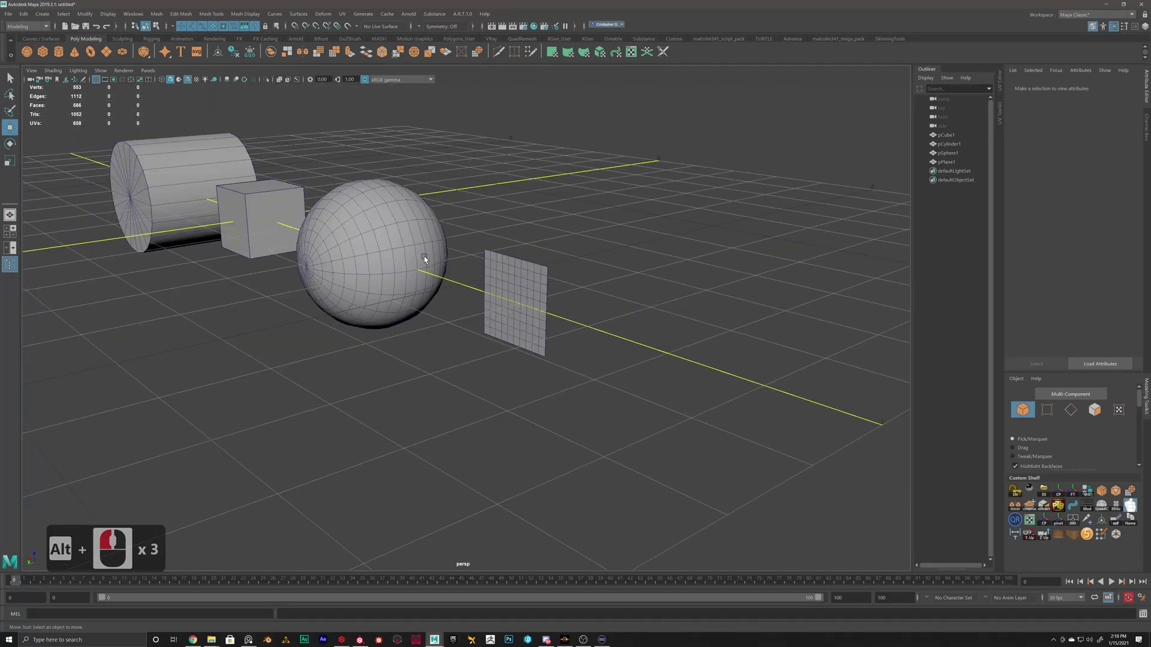
right_click_drag(529, 266, 565, 279)
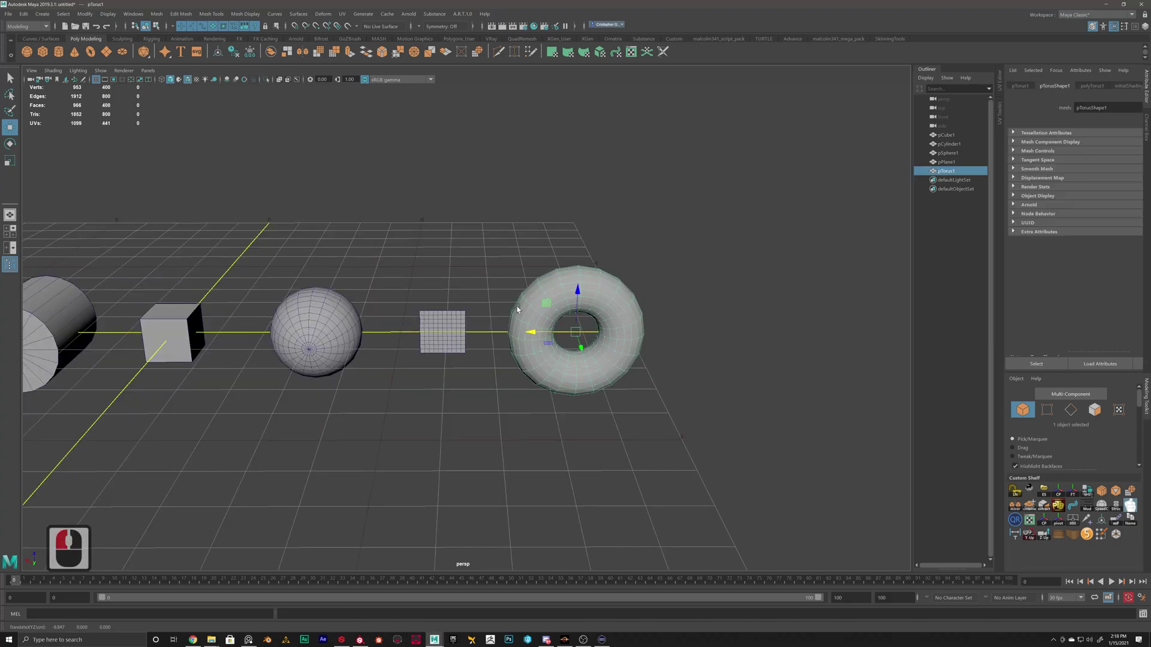
Step: Create a polygon cone and move it along the X axis beyond the torus
left_click_drag(517, 309, 534, 290, "alt")
right_click(570, 333, "shift")
left_click(575, 330)
right_click(581, 326, "shift")
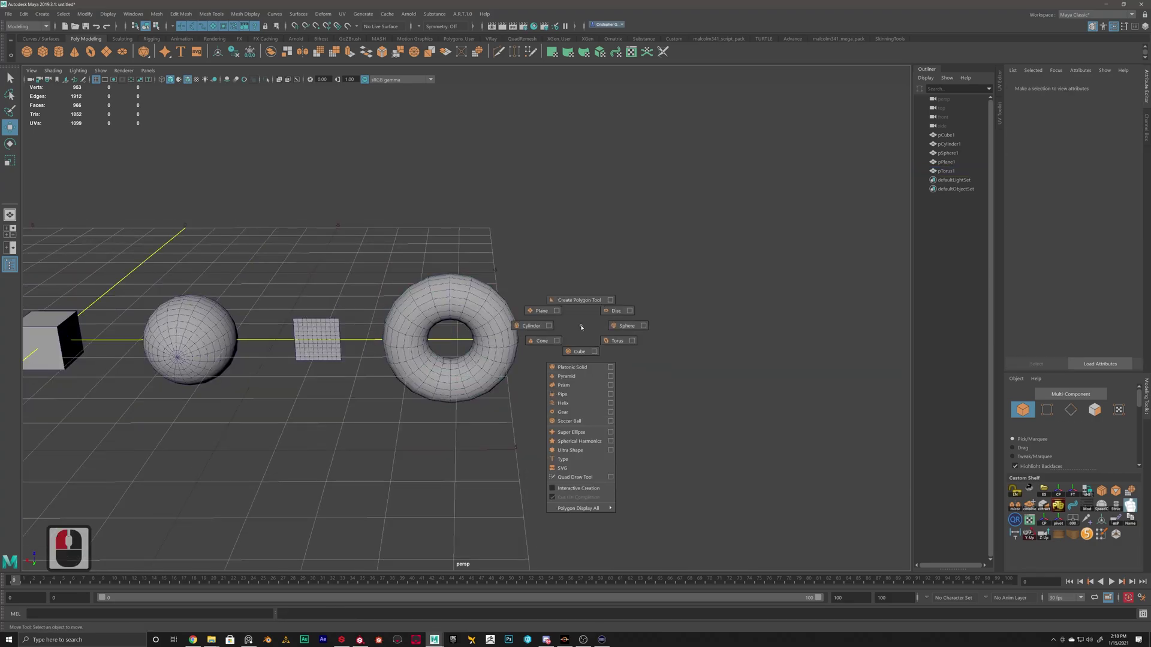
left_click(542, 340)
left_click_drag(542, 341, 522, 250, "alt")
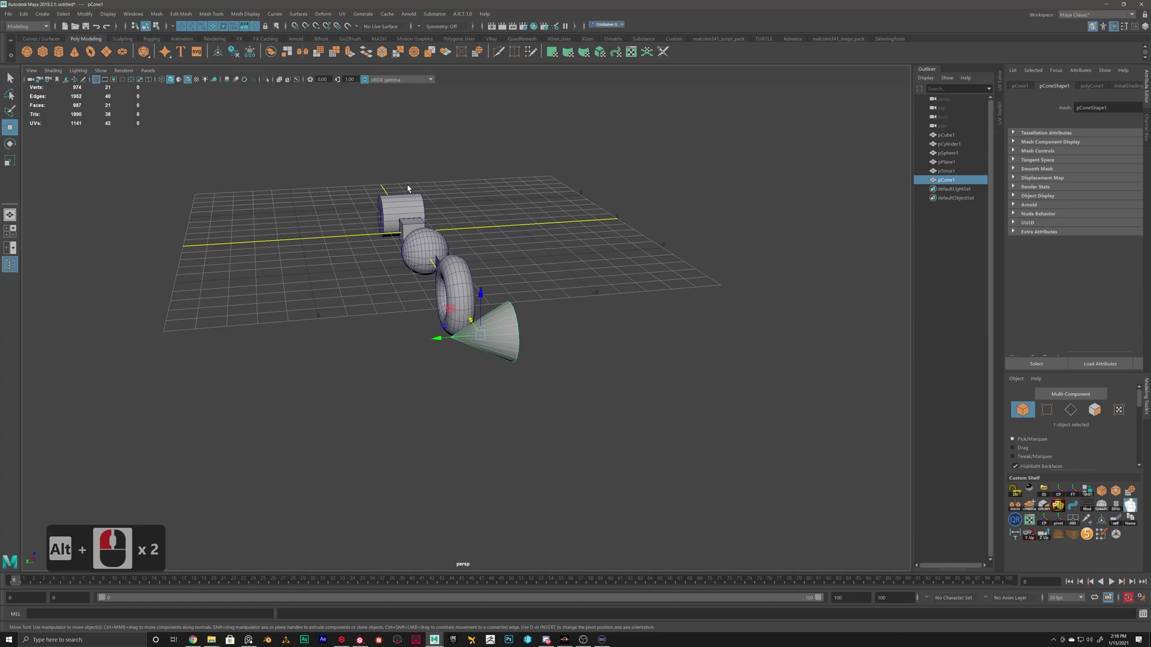
left_click(1034, 537)
left_click_drag(384, 311, 430, 307, "alt")
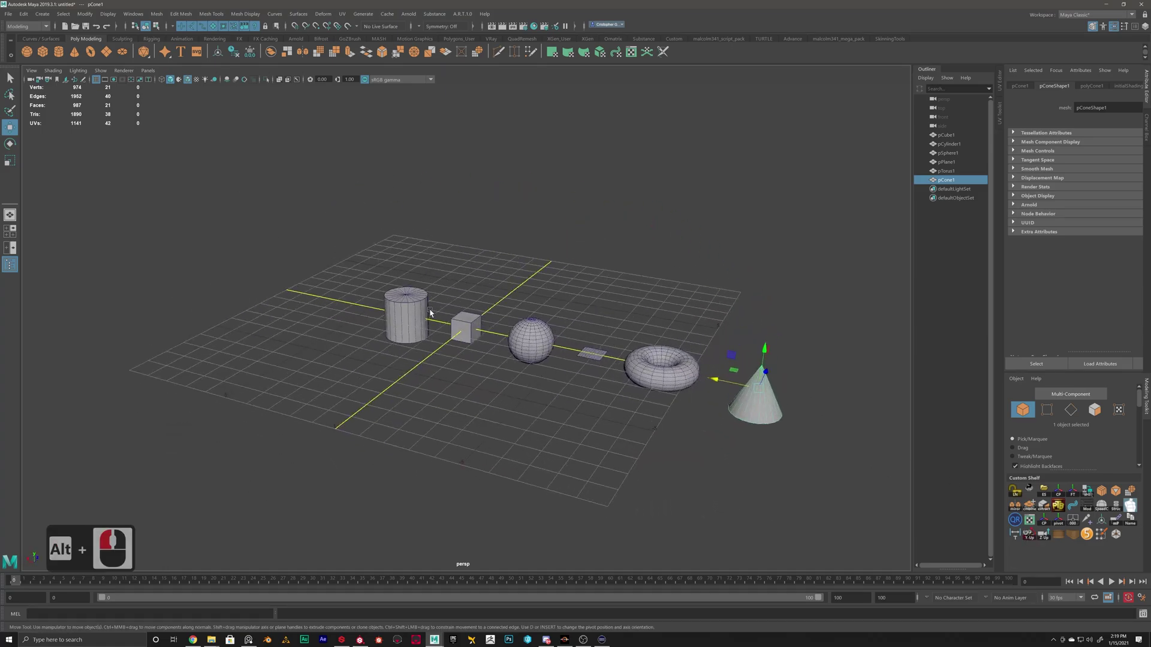
Step: Create a polygon disc beyond the cone, a platonic solid and a pyramid beyond the cylinder, and a helix
left_click_drag(502, 346, 666, 348, "alt")
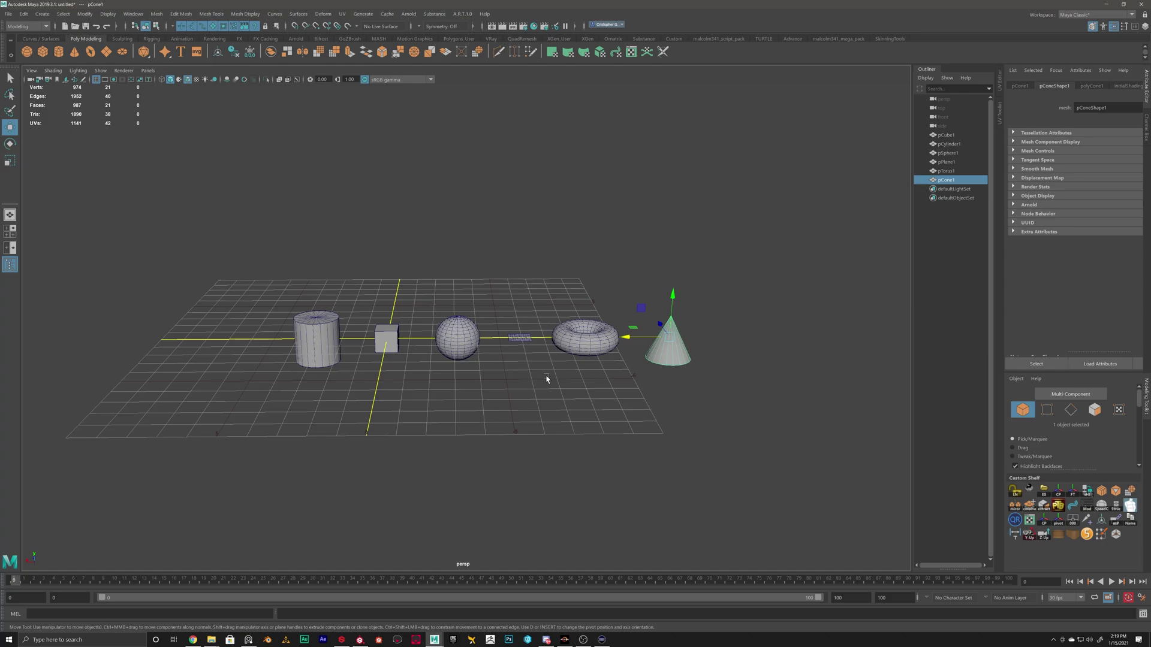
left_click_drag(526, 371, 552, 252, "alt")
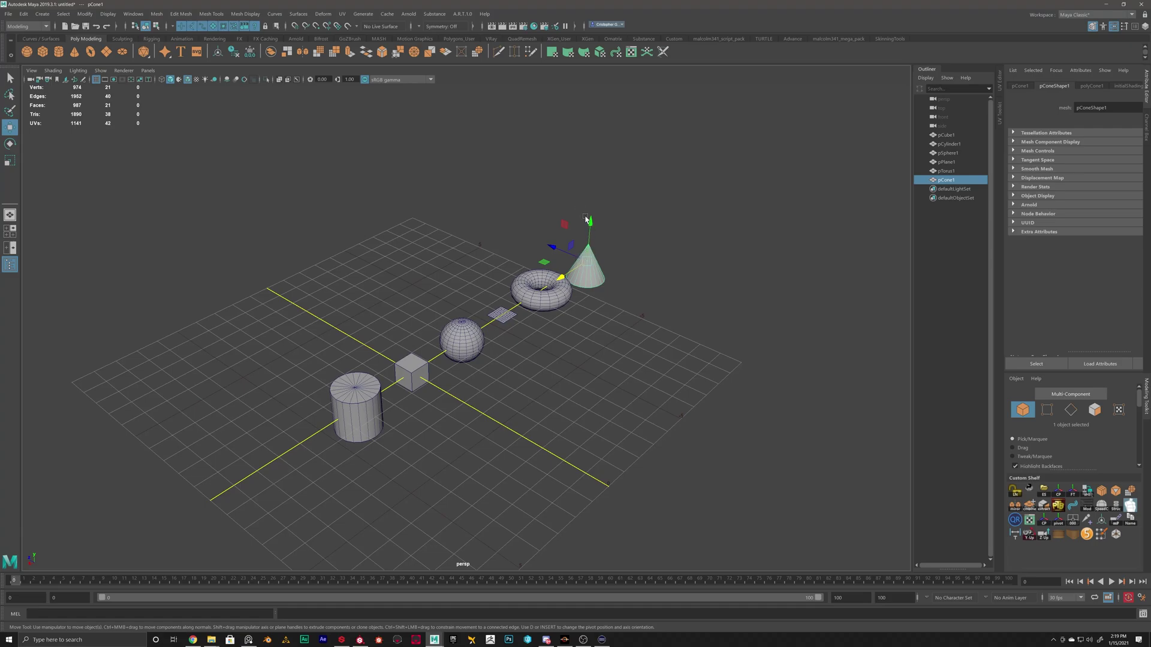
middle_click_drag(561, 358, 596, 358, "alt")
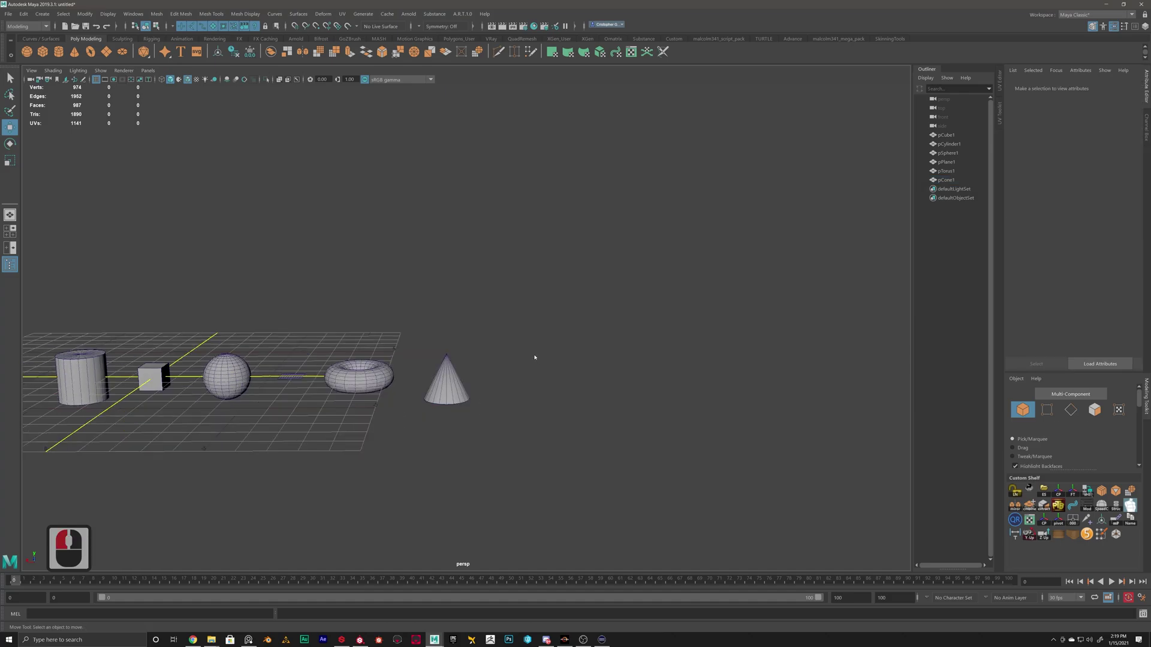
right_click(534, 355, "shift")
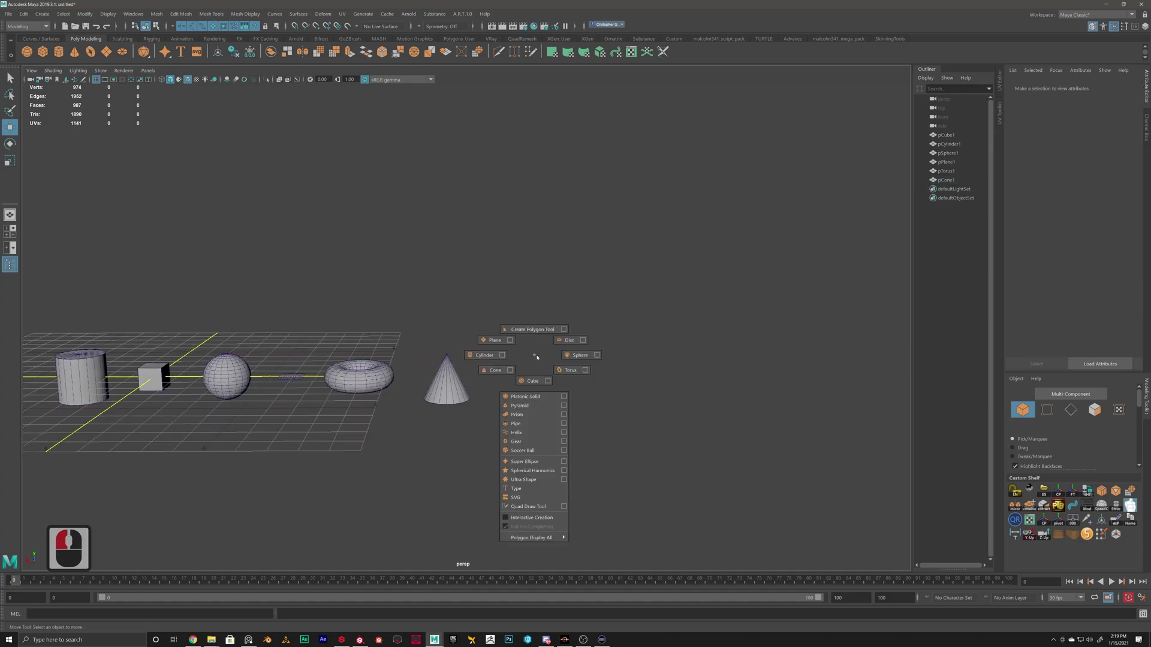
right_click_drag(537, 357, 566, 340, "shift")
left_click_drag(537, 354, 546, 404, "alt")
left_click_drag(121, 391, 515, 384)
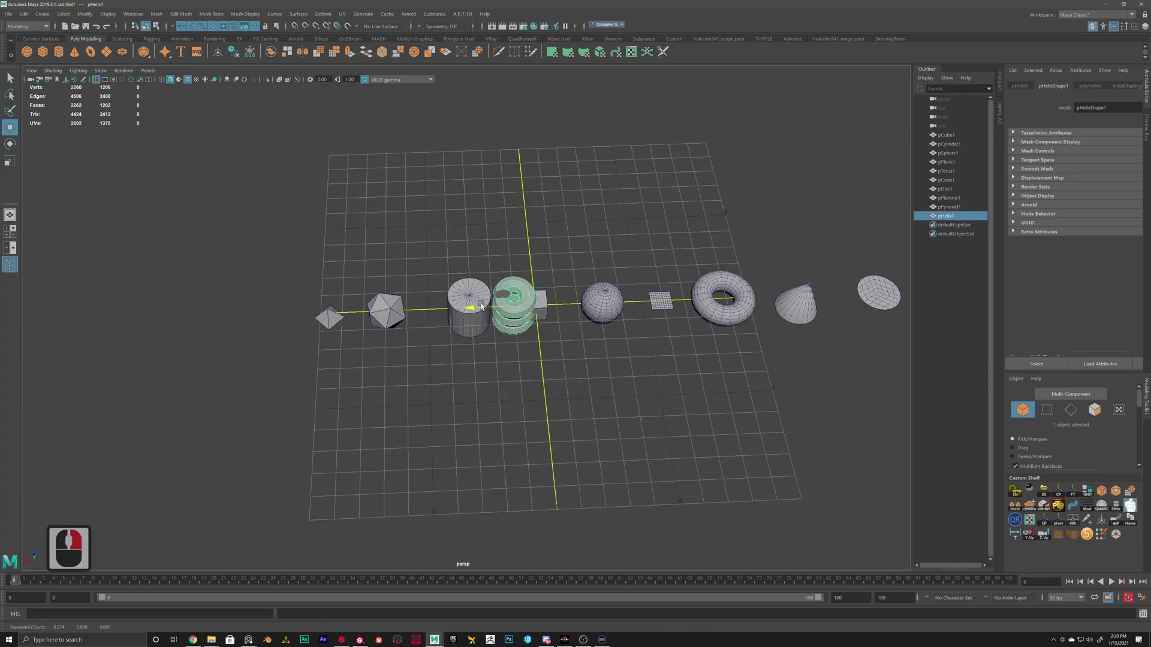
Step: Move the helix along the X axis past the pyramid, to the outer end of the row
left_click_drag(481, 307, 429, 251)
middle_click_drag(429, 251, 461, 237, "alt")
left_click_drag(465, 315, 493, 331, "alt")
Step: Create a polygon gear and place it in the row beyond the helix
middle_click_drag(638, 265, 523, 303, "alt")
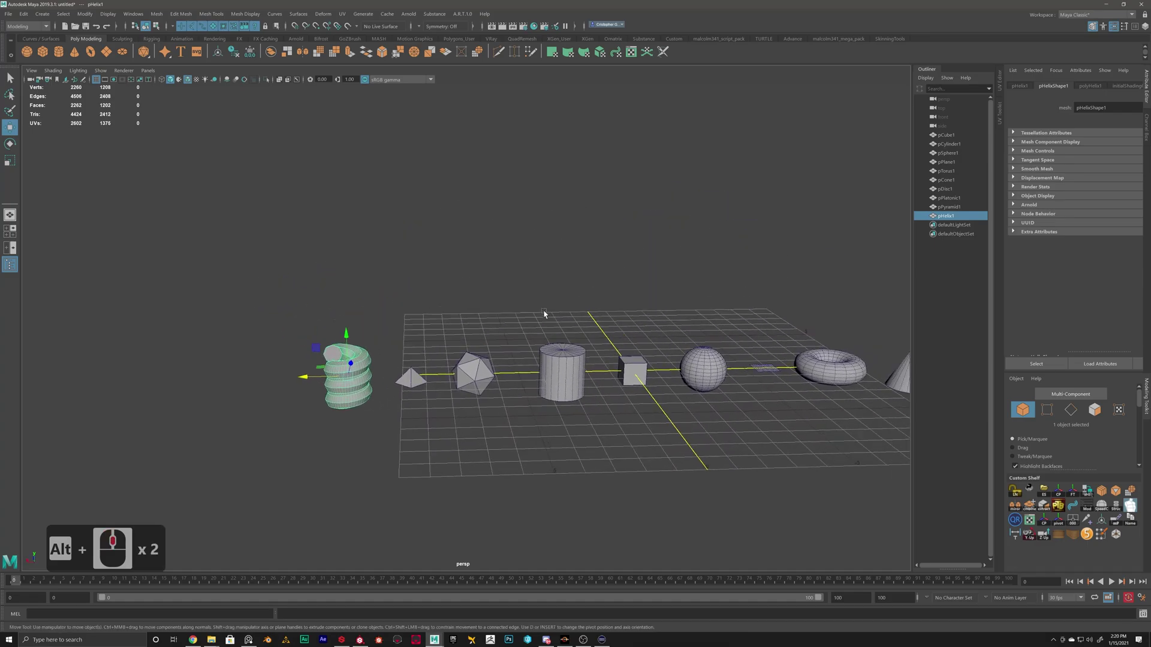
right_click(523, 301, "shift")
left_click(479, 309)
right_click_drag(479, 310, 461, 399, "shift")
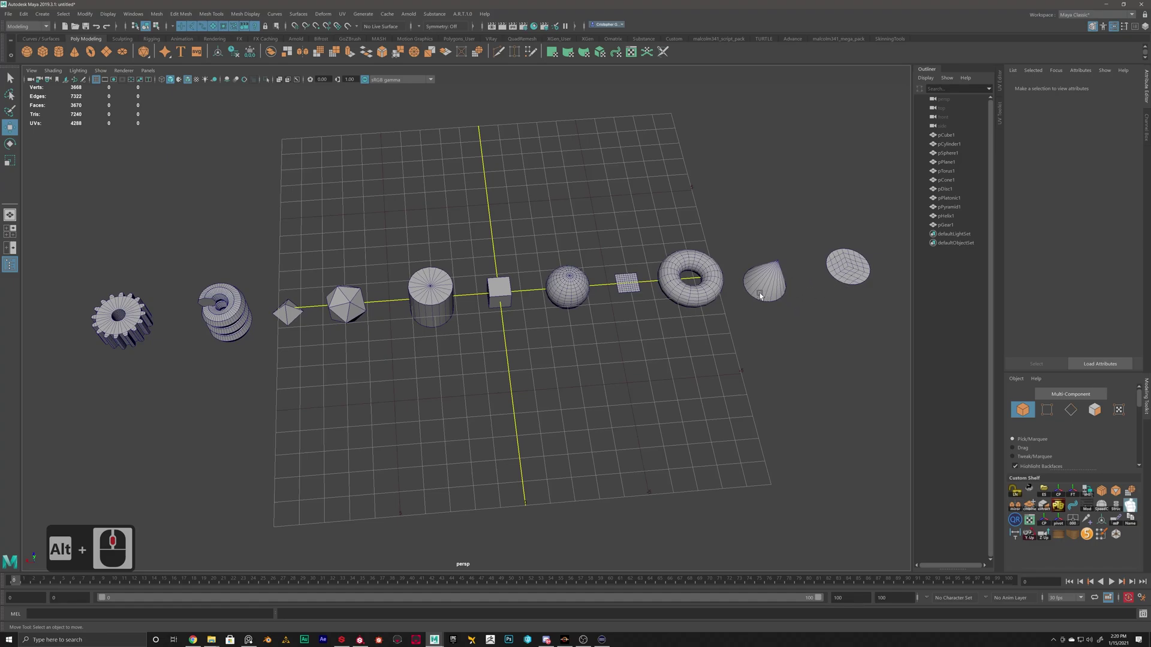
Step: Select the cylinder and display its creation attributes in the viewport with the Show Manipulator tool
left_click(437, 303)
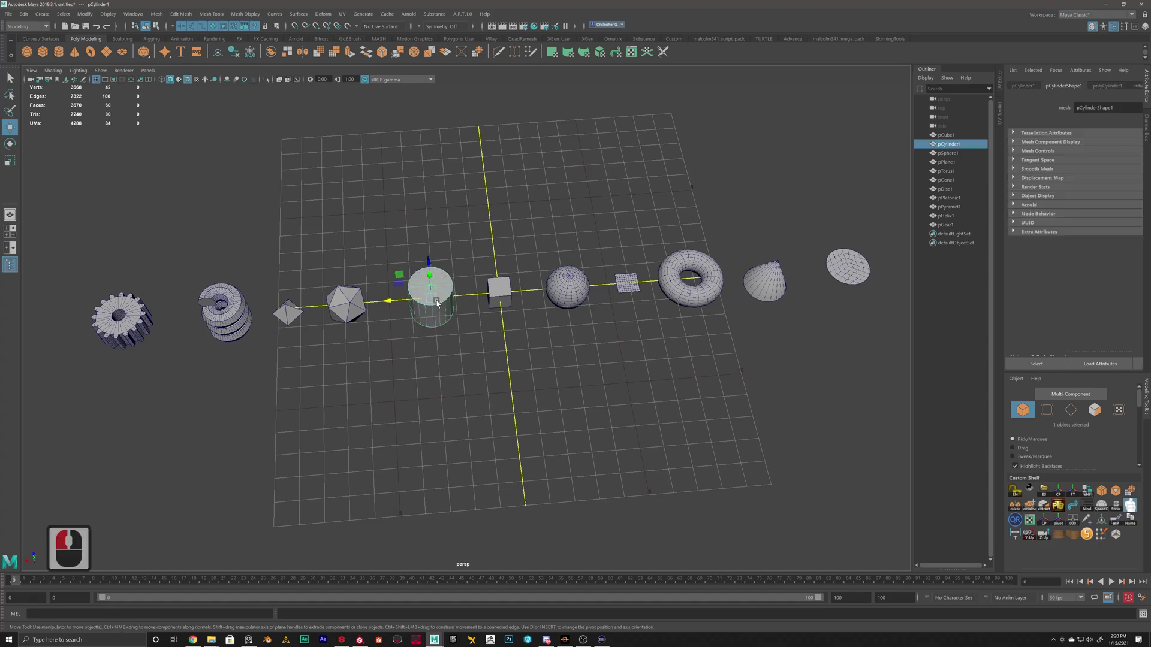
right_click(440, 299)
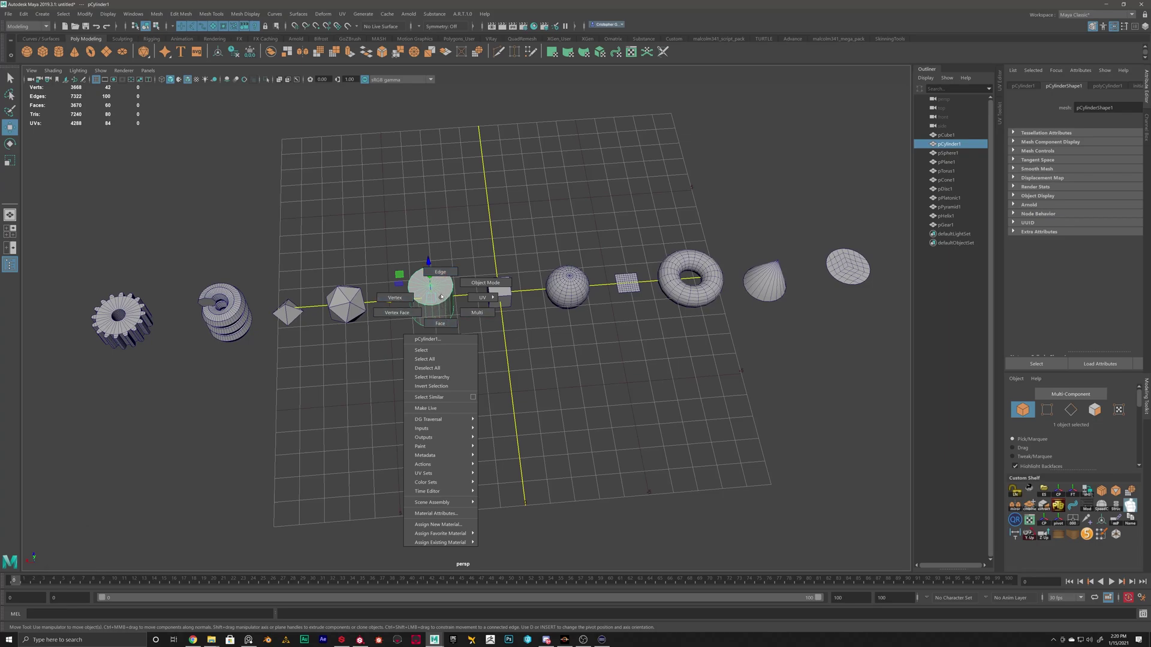
right_click(441, 298)
left_click(470, 253)
left_click(441, 287)
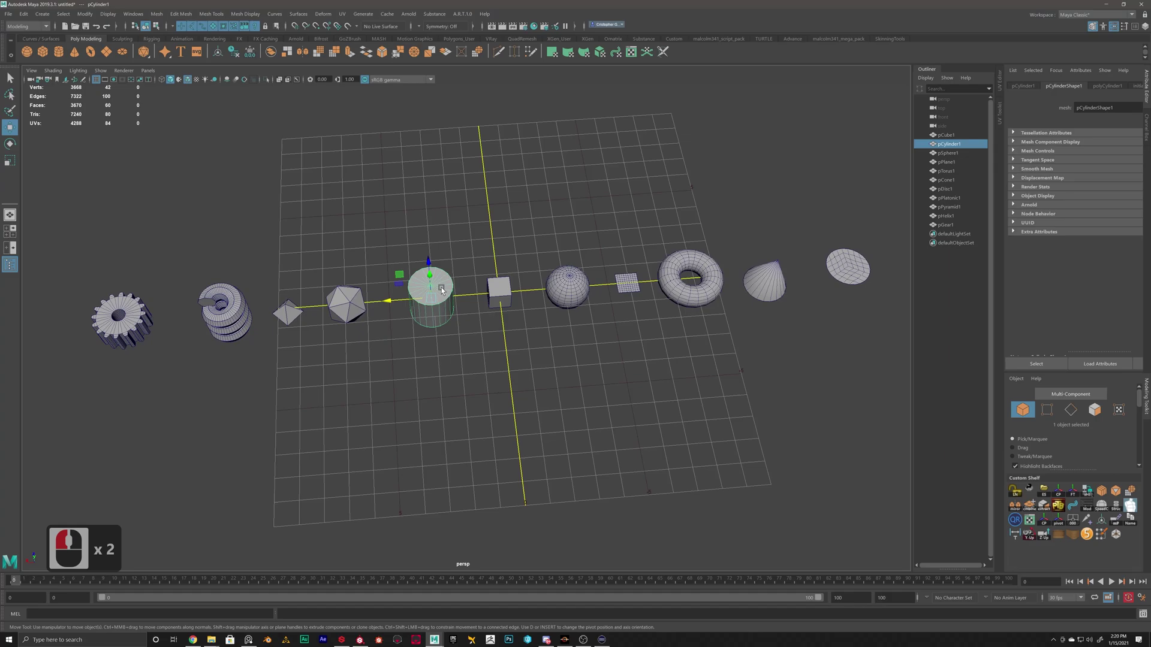
key("t")
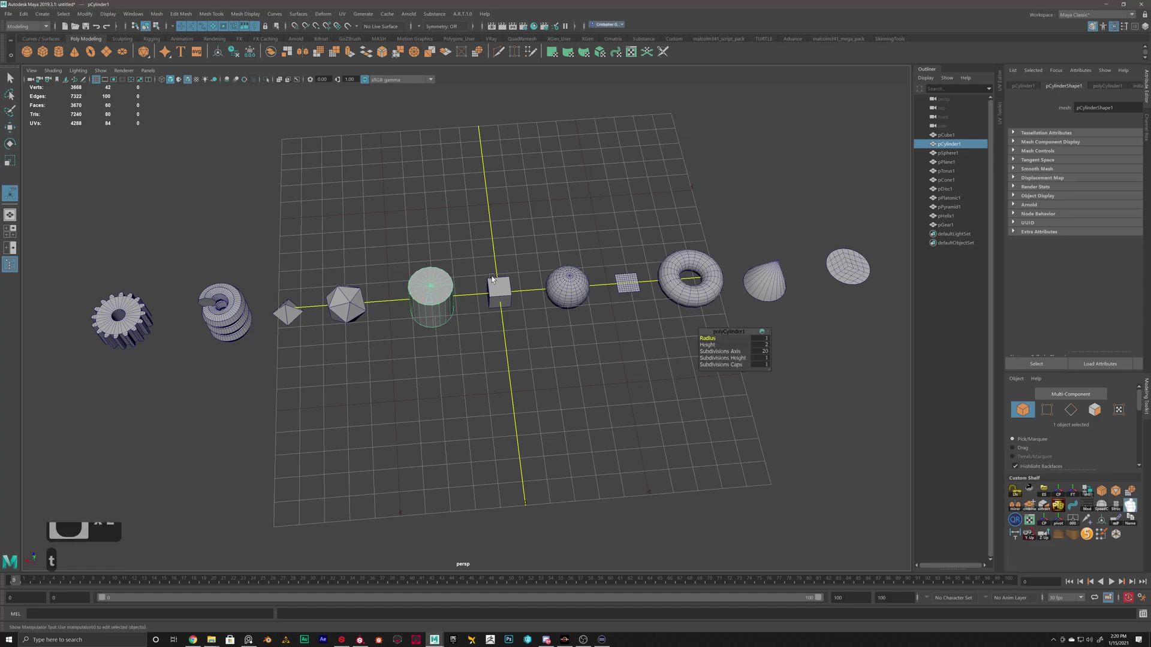
left_click_drag(737, 330, 561, 177)
Step: Set the cylinder's radius to 1.5 and its height to 2.8
left_click_drag(509, 243, 493, 231, "alt")
scroll(494, 231, "up", 5, "alt")
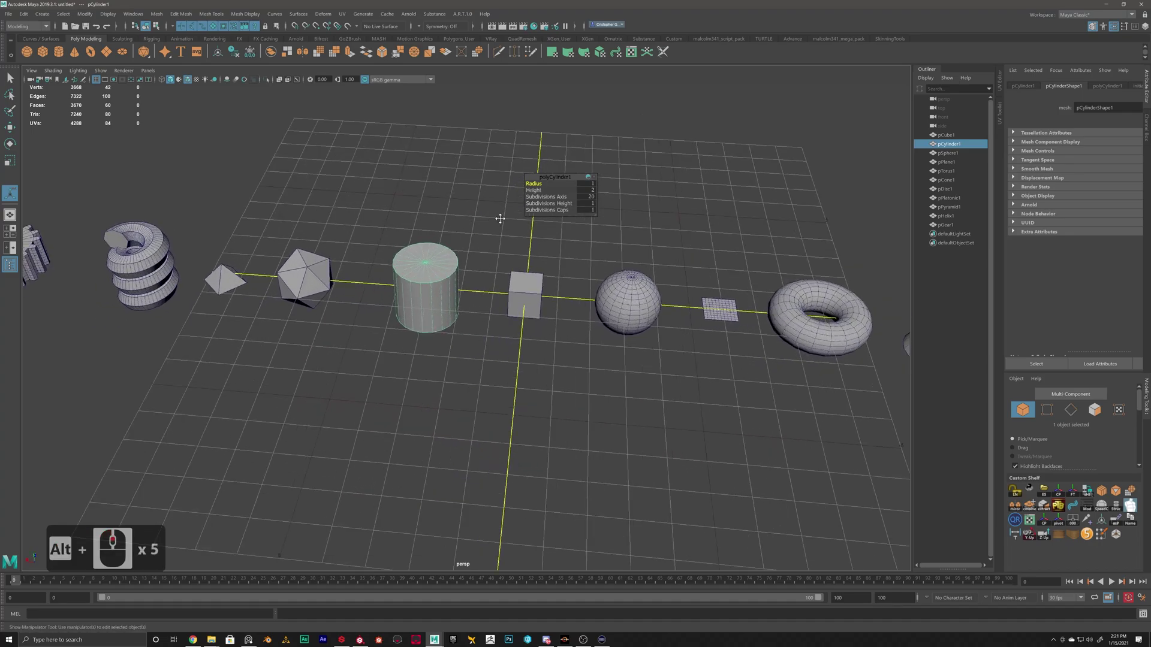
middle_click_drag(497, 225, 489, 317, "alt")
scroll(491, 318, "up", 5, "alt")
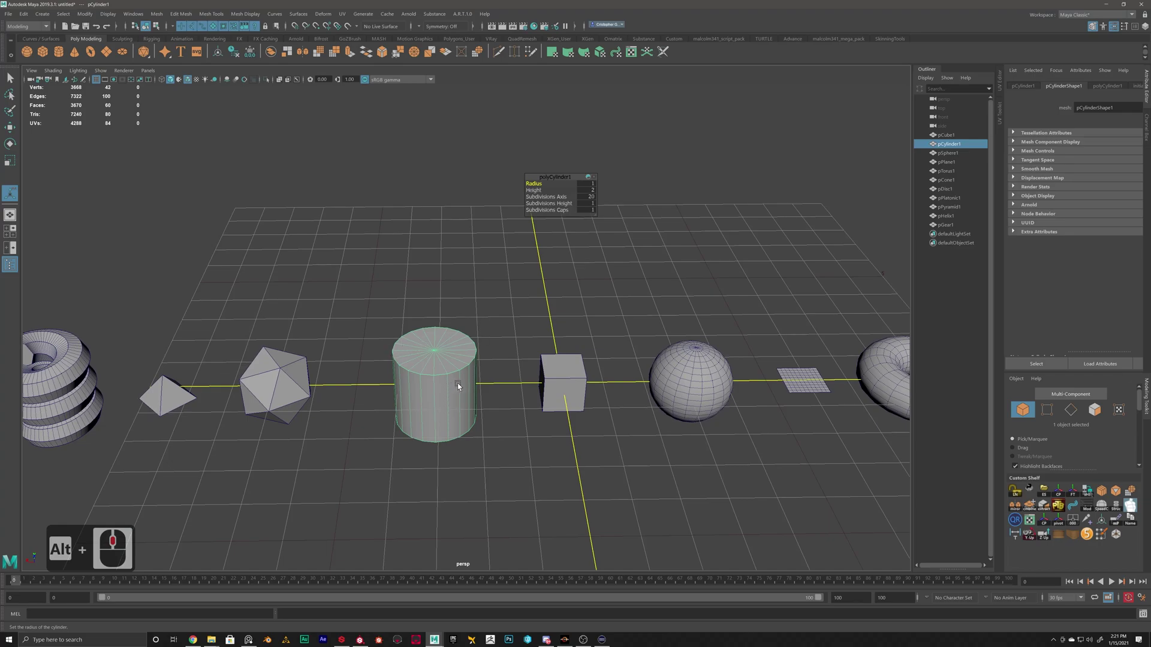
mouse_move(534, 189)
middle_mouse_down()
mouse_move(570, 188)
mouse_move(531, 187)
mouse_move(543, 186)
mouse_move(537, 194)
middle_mouse_up()
left_click(533, 190)
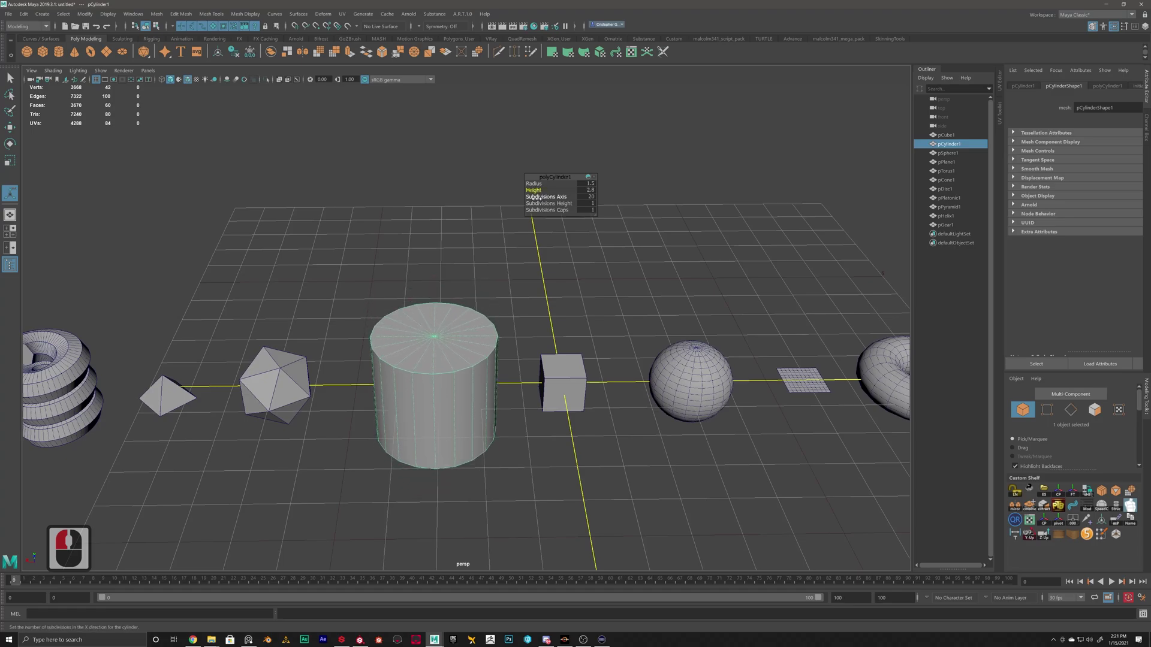
Step: Set the cylinder's axis subdivisions to 9, height subdivisions to 6 and cap subdivisions to 3
mouse_move(555, 198)
left_mouse_down()
mouse_move(525, 201)
mouse_move(541, 201)
left_mouse_up()
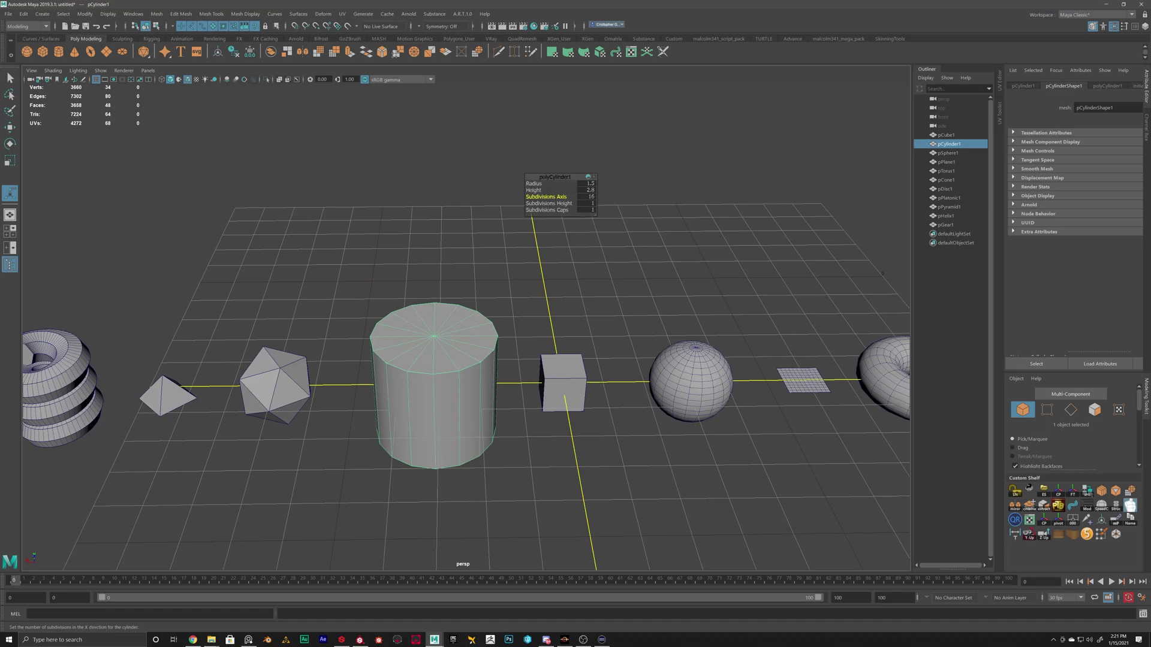
mouse_move(558, 191)
middle_mouse_down()
mouse_move(548, 197)
mouse_move(567, 198)
mouse_move(536, 197)
middle_mouse_up()
left_click(529, 233)
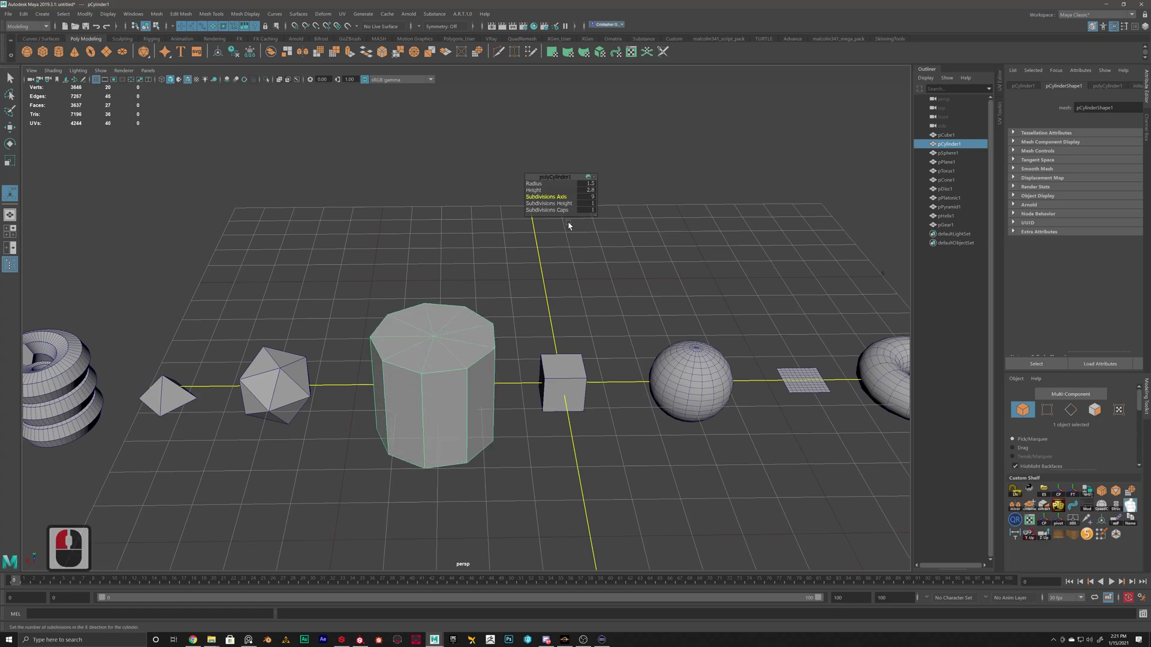
left_click(546, 203)
mouse_move(545, 203)
middle_mouse_down()
mouse_move(564, 203)
mouse_move(551, 212)
middle_mouse_up()
left_click(546, 209)
Step: Set the pyramid's side length to 1.5, its number of sides to 3 and its height subdivisions to 3
scroll(566, 347, "down", 1)
middle_click_drag(645, 293, 360, 283, "alt")
mouse_move(578, 337)
middle_mouse_down("alt")
mouse_move(292, 333)
mouse_move(588, 336)
middle_mouse_up("alt")
middle_click_drag(318, 336, 659, 333, "alt")
mouse_move(267, 324)
middle_mouse_down("alt")
mouse_move(575, 333)
mouse_move(256, 335)
middle_mouse_up("alt")
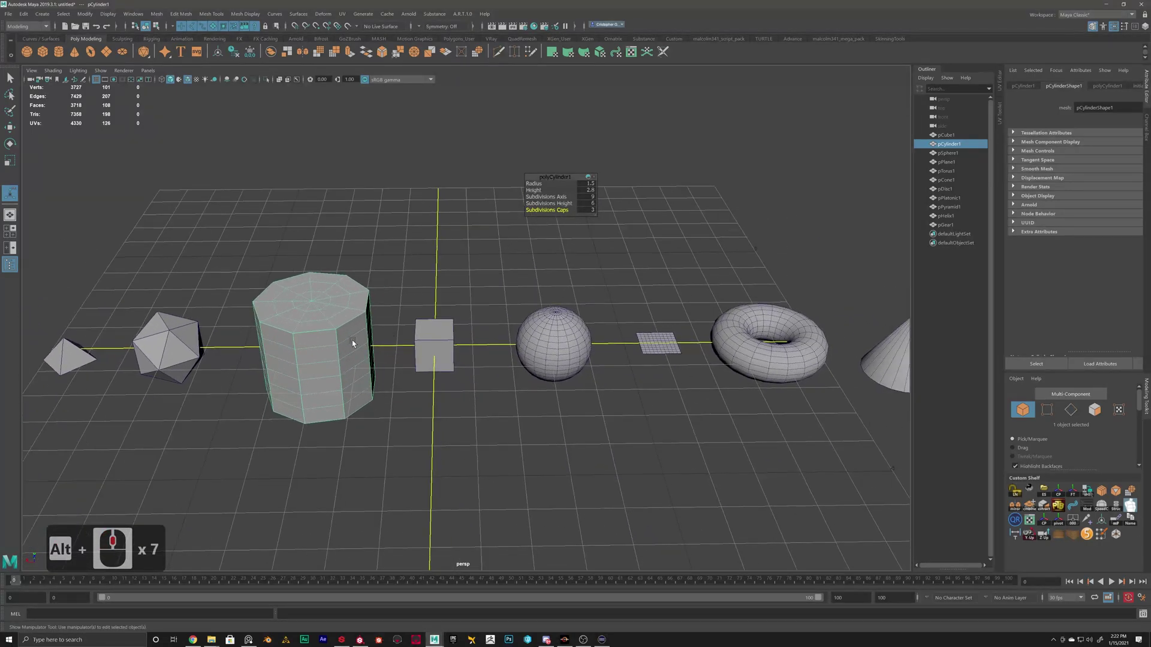
left_click(160, 325)
middle_click_drag(179, 327, 483, 319, "alt")
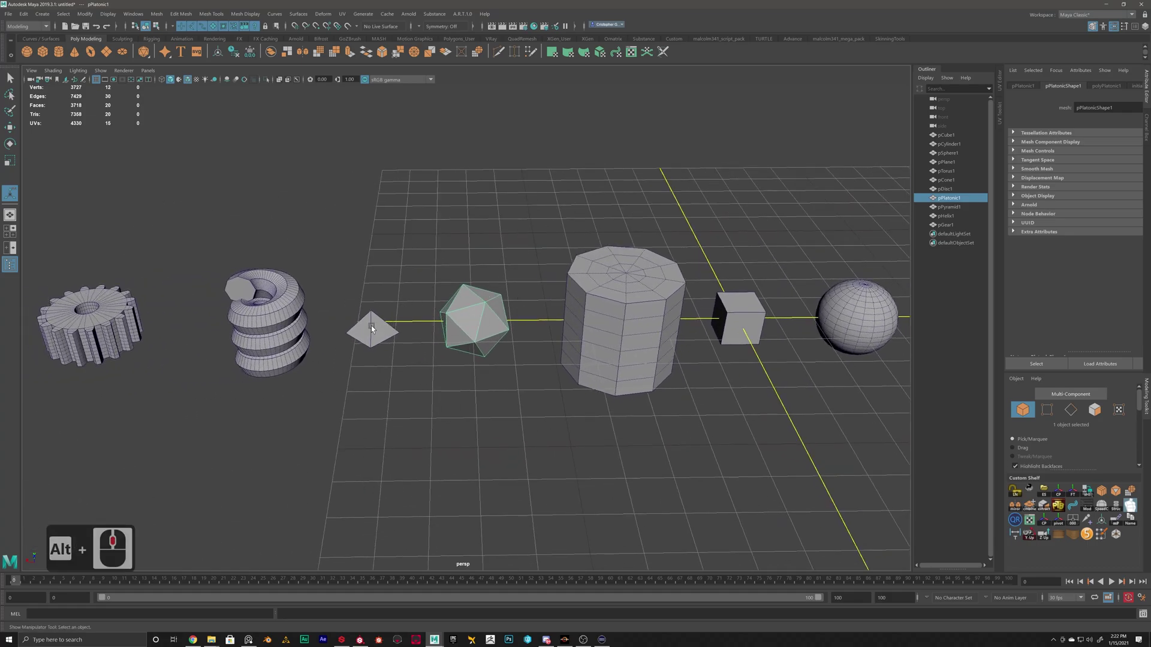
left_click(372, 325)
key("t")
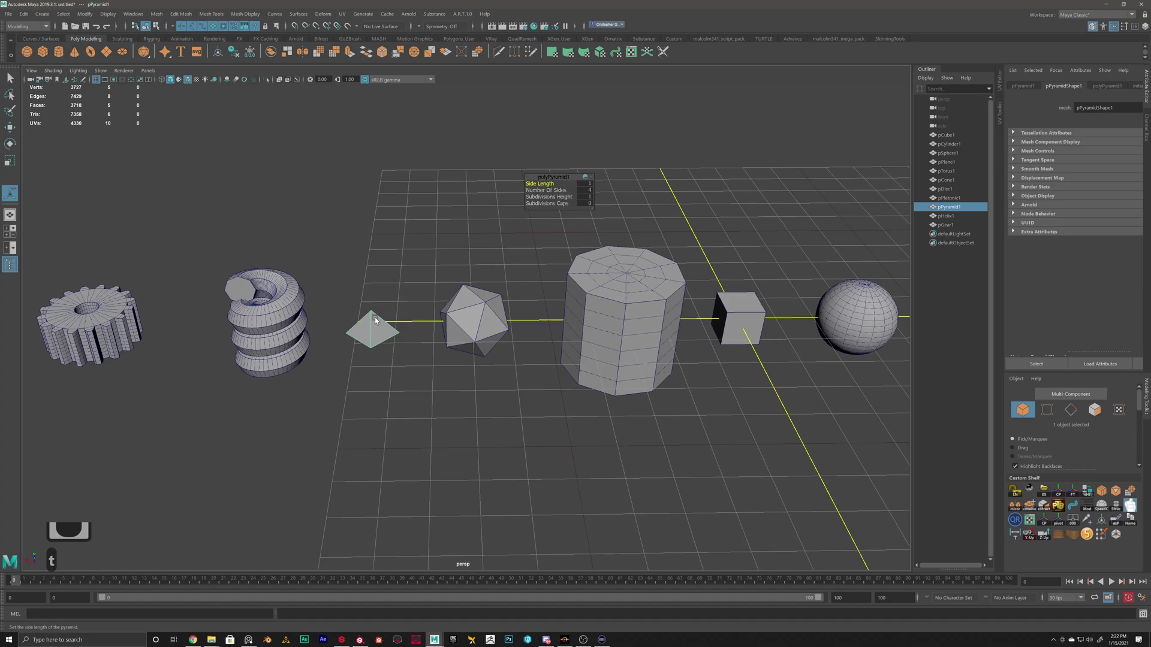
left_click_drag(545, 184, 579, 195)
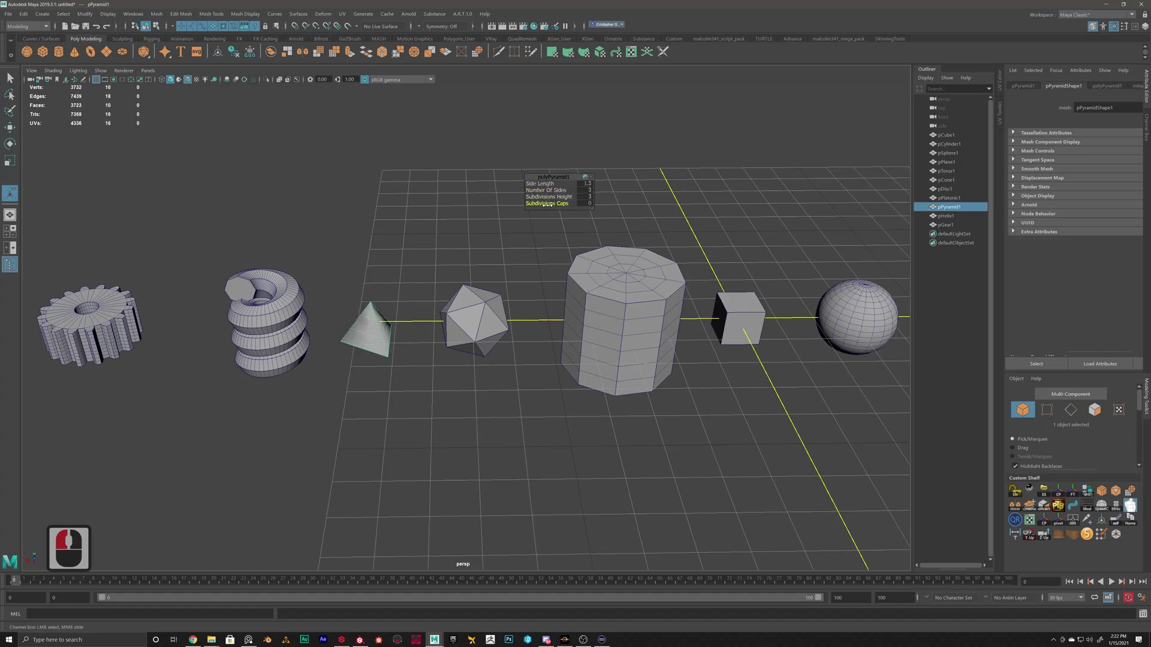
Step: Give the helix 2.9 coils, height 4.9, width 3.6, radius 0.3, 9 axis, 16 coil and 1 cap subdivisions
left_click(257, 311)
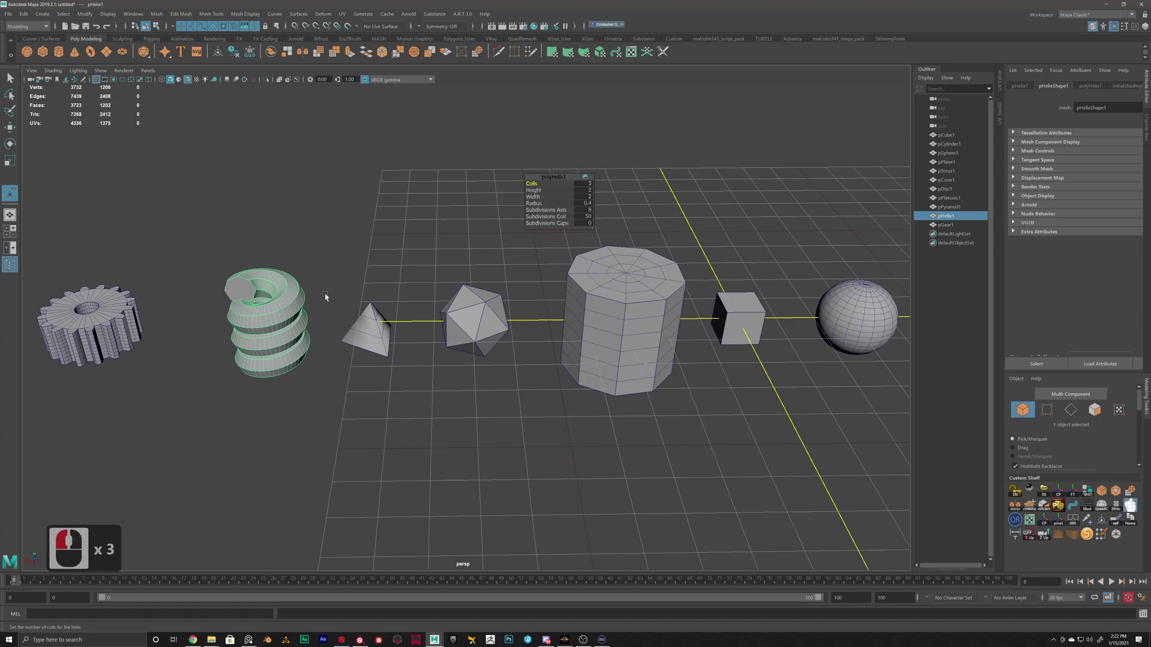
left_click_drag(534, 183, 469, 225)
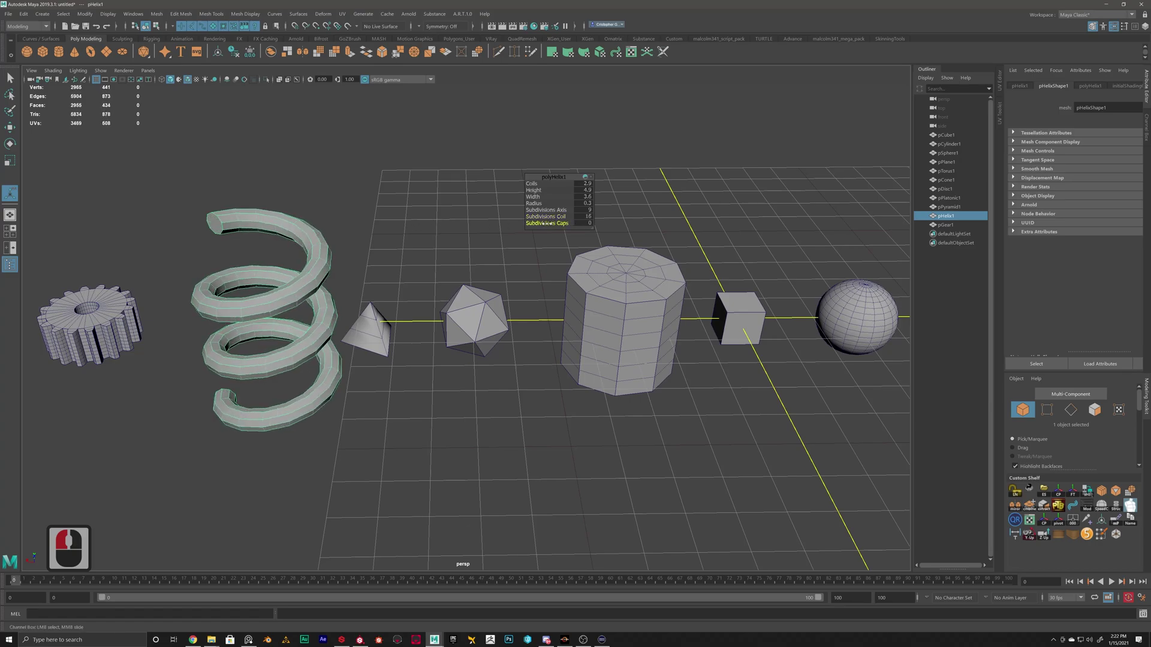
middle_click_drag(235, 235, 442, 326, "alt")
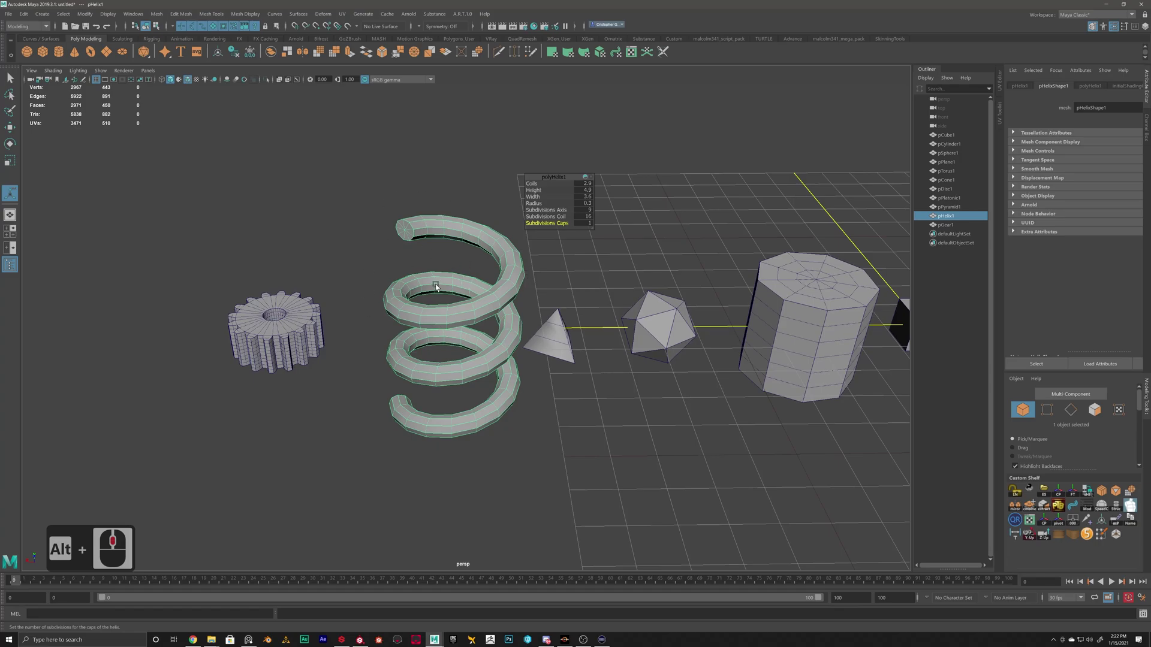
Step: Set the sphere's radius to 2.2 and its height subdivisions to 12
left_click(294, 330)
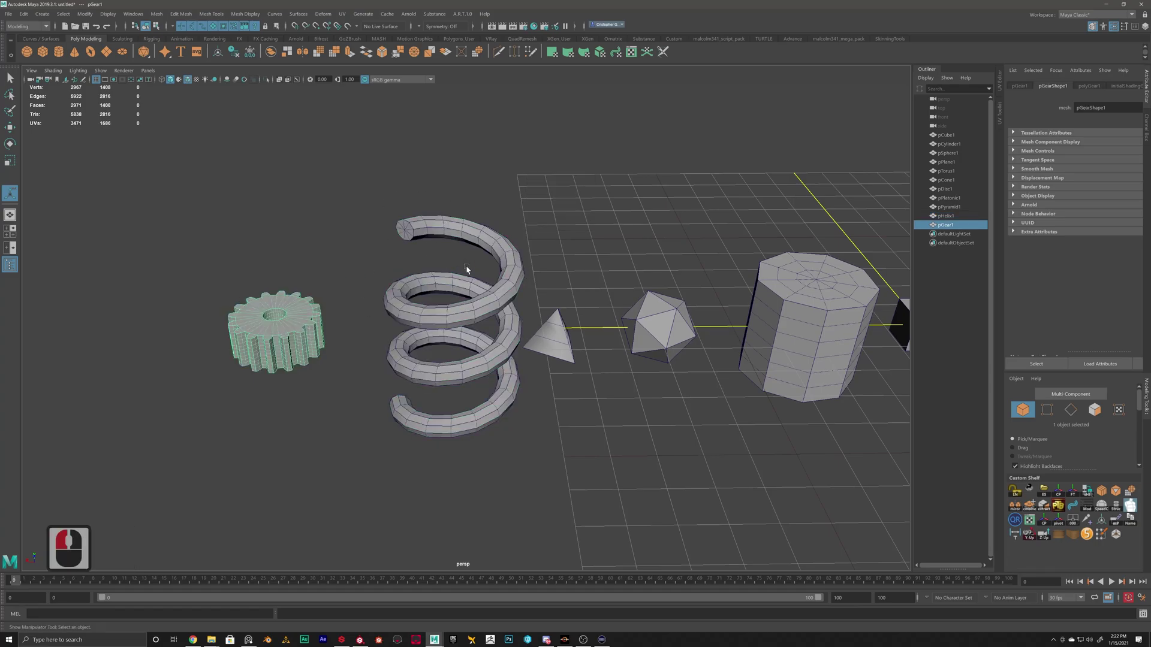
middle_click_drag(420, 307, 284, 334, "alt")
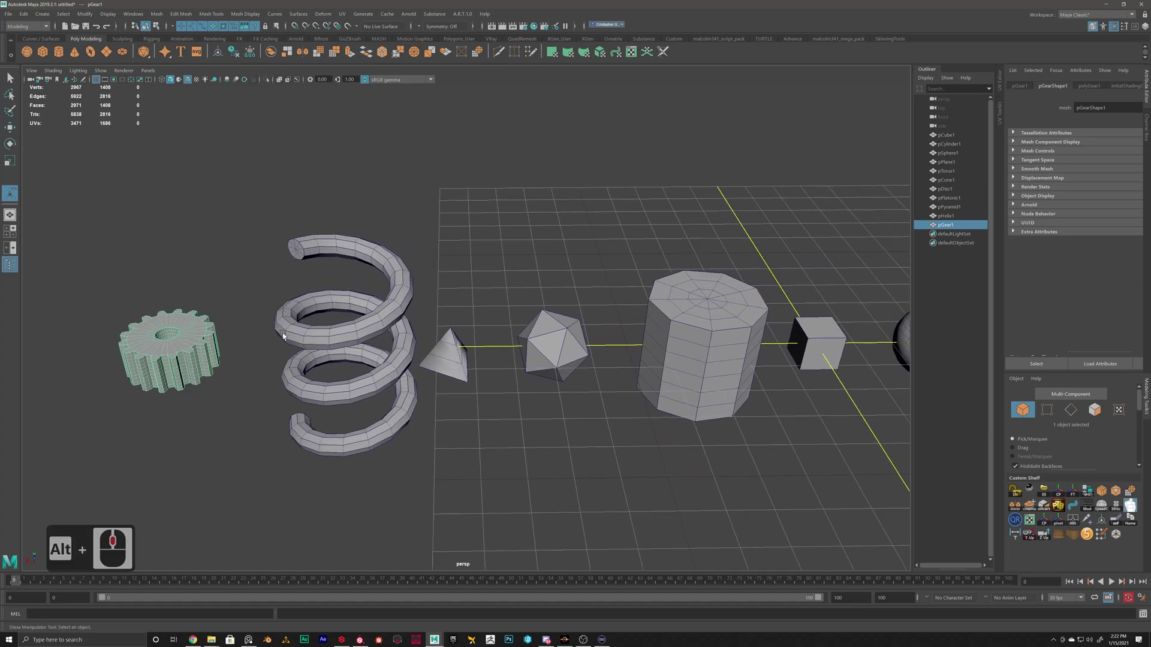
middle_click_drag(852, 344, 321, 352, "alt")
left_click(295, 355)
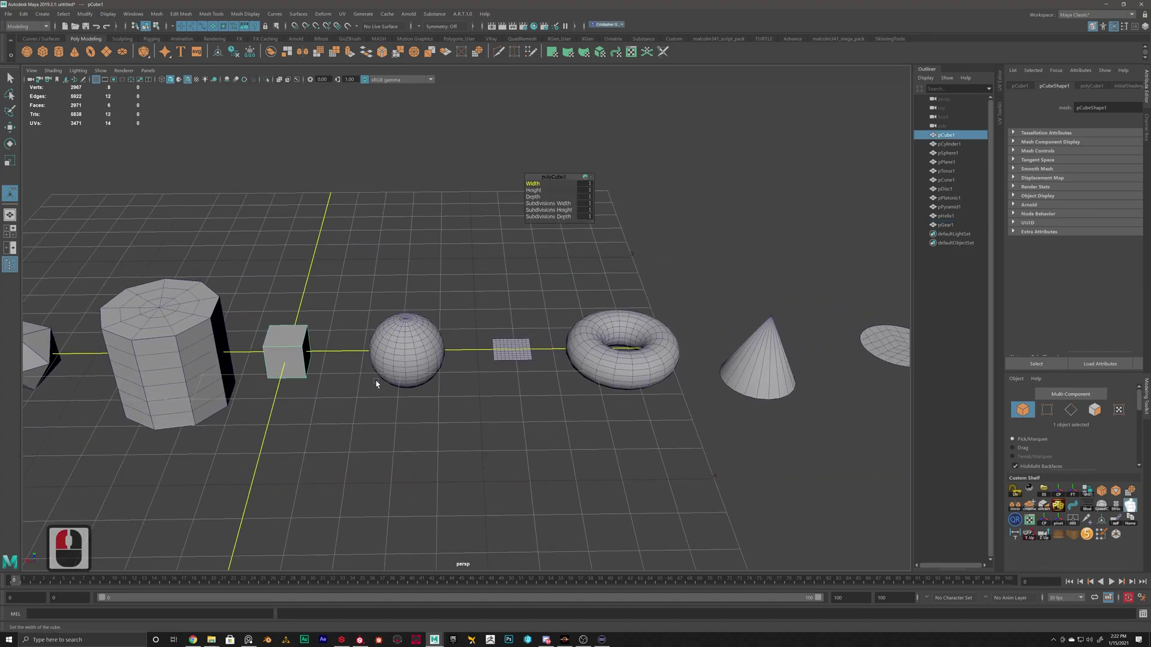
left_click(402, 339)
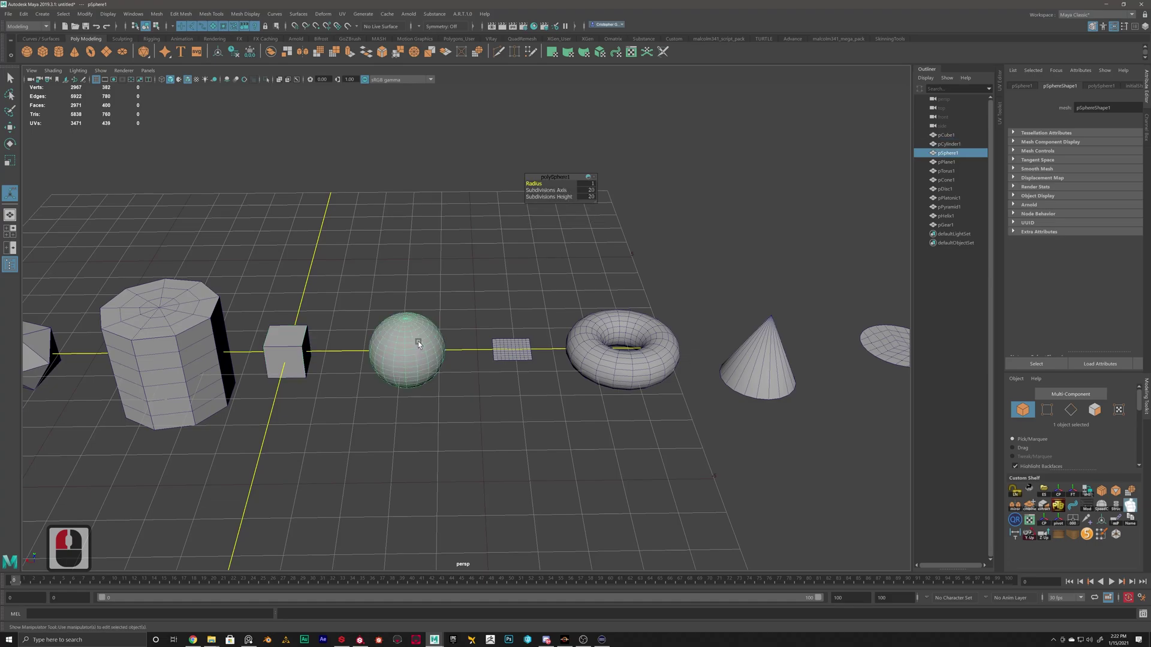
left_click(546, 189)
mouse_move(545, 197)
left_mouse_down()
mouse_move(531, 184)
mouse_move(627, 193)
mouse_move(536, 191)
left_mouse_up()
Step: Make the torus a wider, thinner ring, and set the cone's radius to 1.8 and height to 1.6
left_click(605, 365)
mouse_move(538, 190)
left_mouse_down()
mouse_move(555, 190)
mouse_move(528, 190)
mouse_move(541, 183)
left_mouse_up()
middle_click_drag(752, 260, 609, 259, "alt")
left_click(634, 369)
mouse_move(534, 190)
left_mouse_down()
mouse_move(556, 190)
mouse_move(533, 190)
left_mouse_up()
left_click_drag(530, 184, 535, 185)
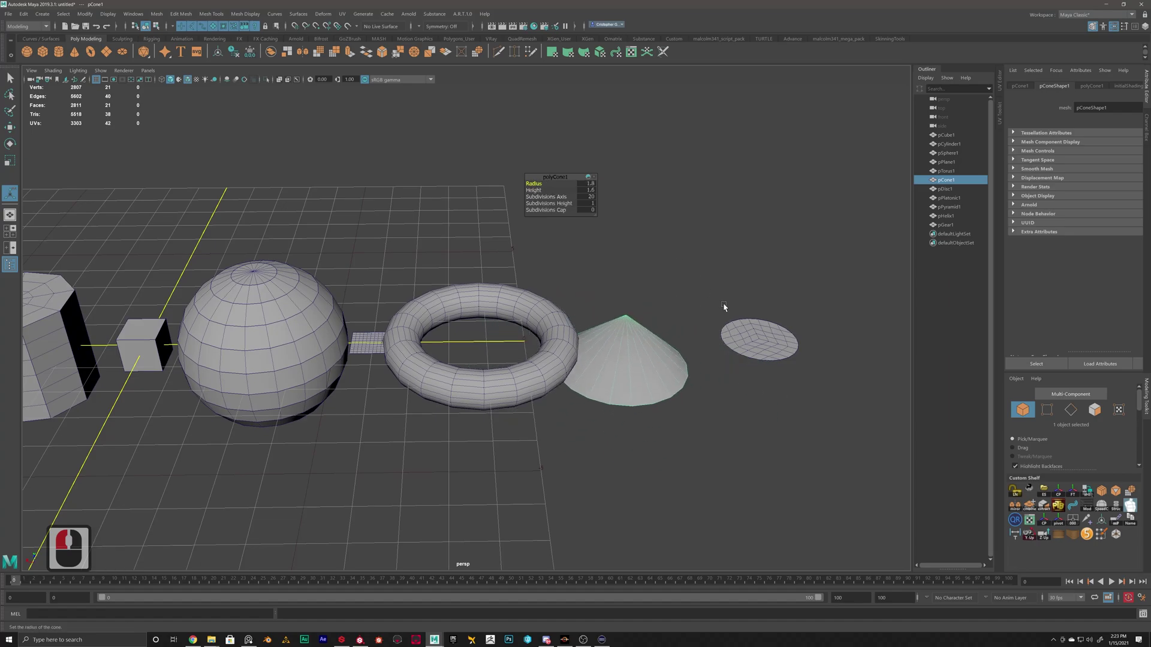
Step: Select all the primitives in the scene and delete them
double_click(756, 339)
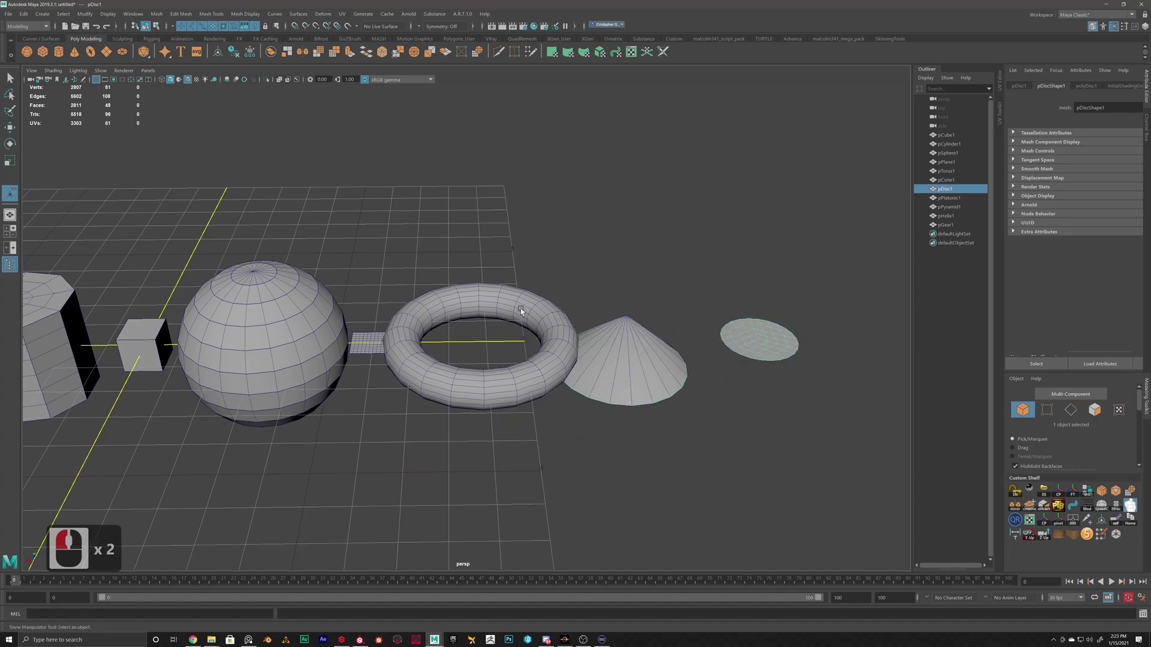
key("ctrl+shift+a")
key("f")
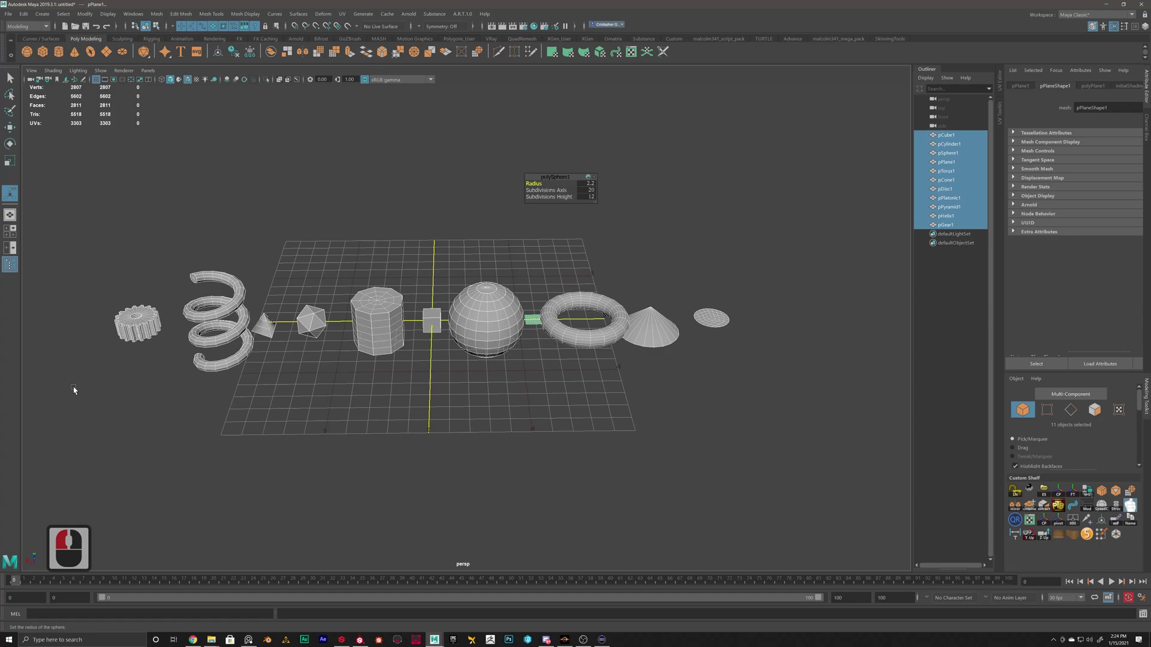
key("Delete")
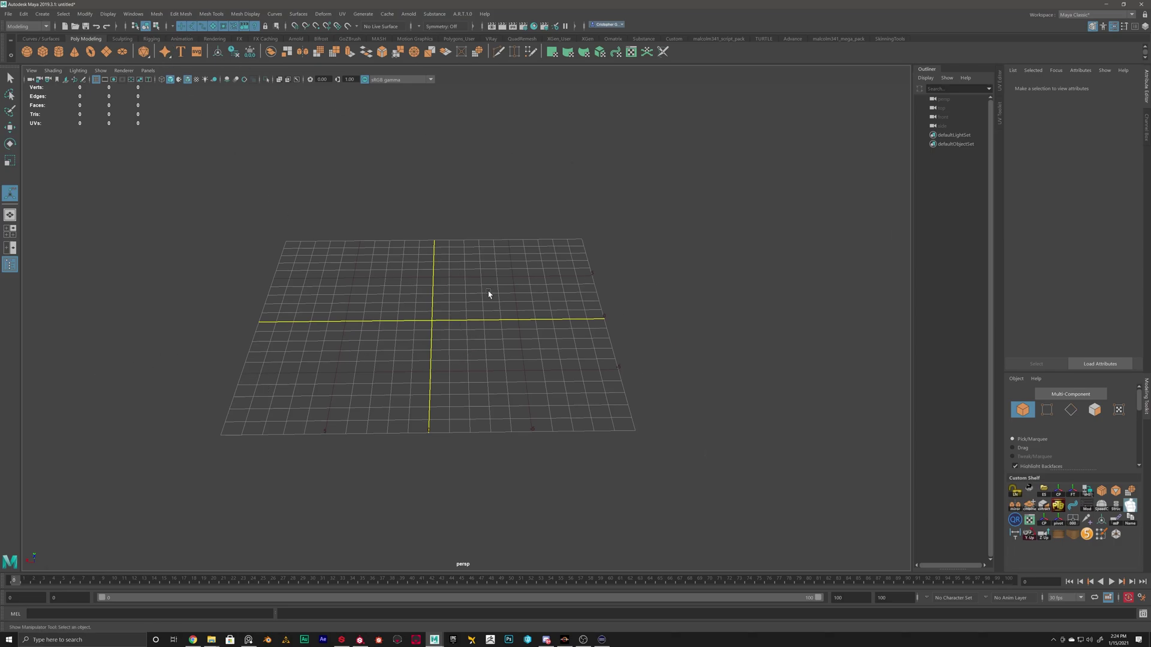
Step: Create a polygon cube at the centre of the grid
left_click(41, 13)
mouse_move(55, 48)
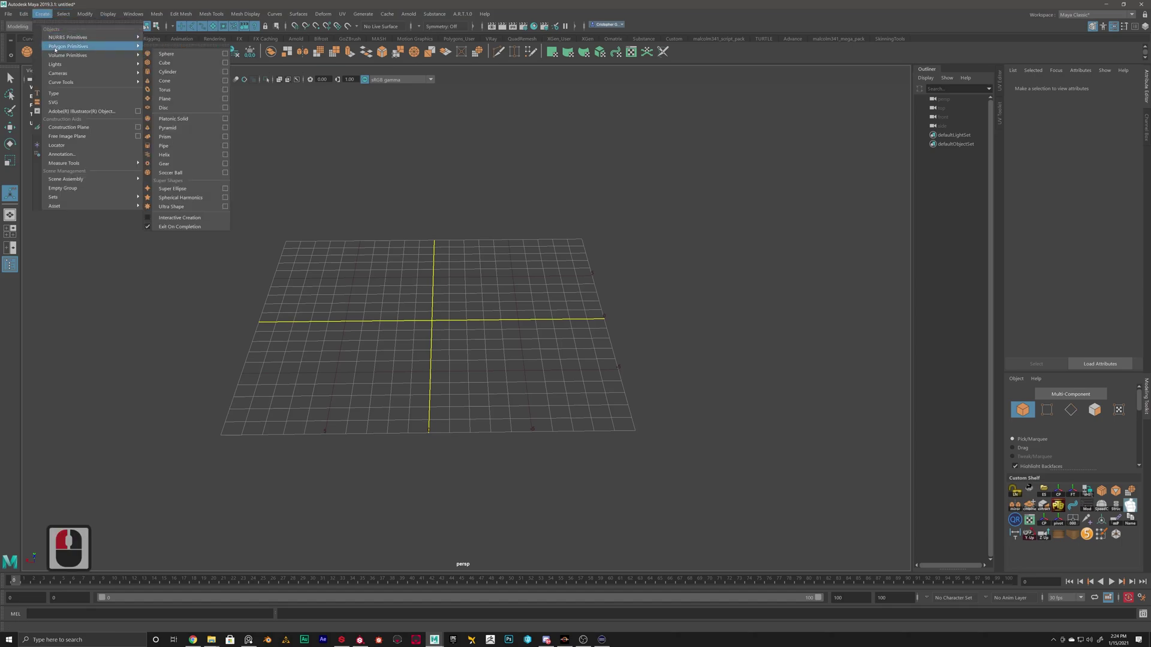
left_click(164, 62)
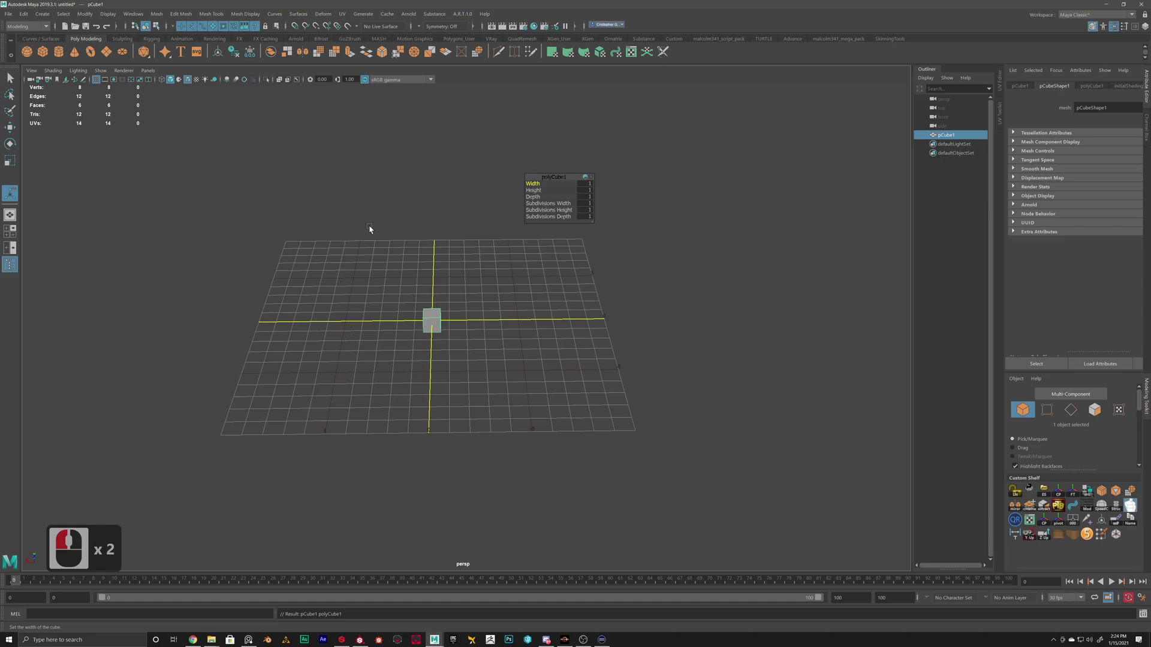
left_click_drag(339, 251, 429, 293, "alt")
scroll(480, 304, "up", 5, "alt")
middle_click_drag(428, 293, 482, 278, "alt")
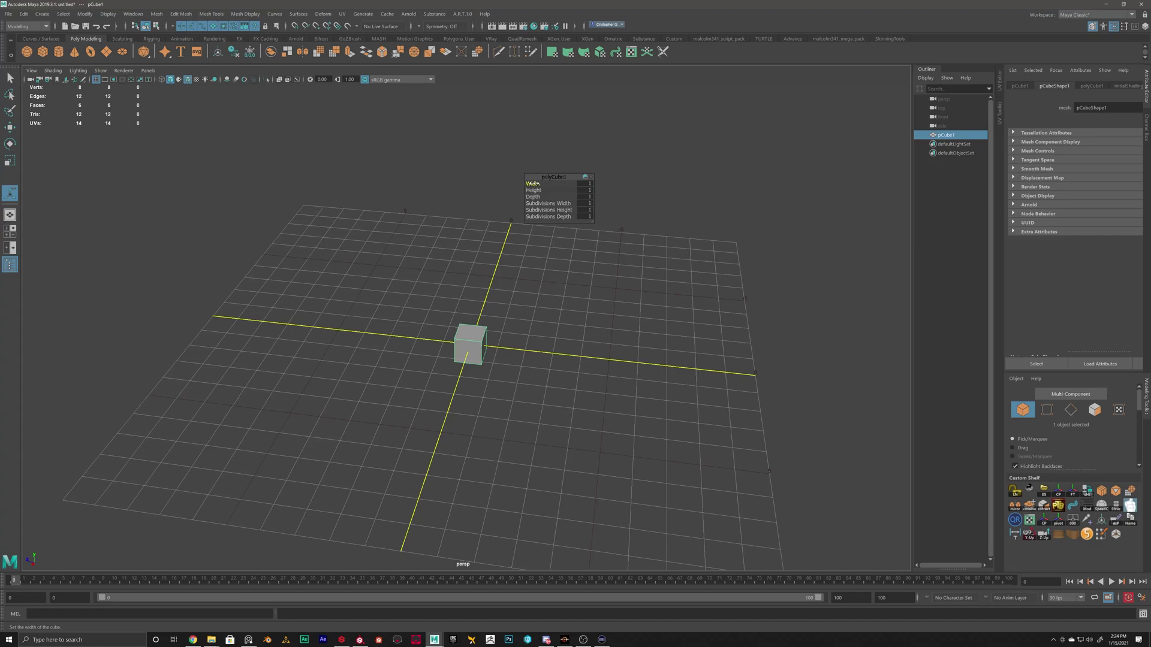
Step: Show the cube's creation attributes in the viewport and set its height to 300
key("t")
left_click_drag(556, 181, 573, 211)
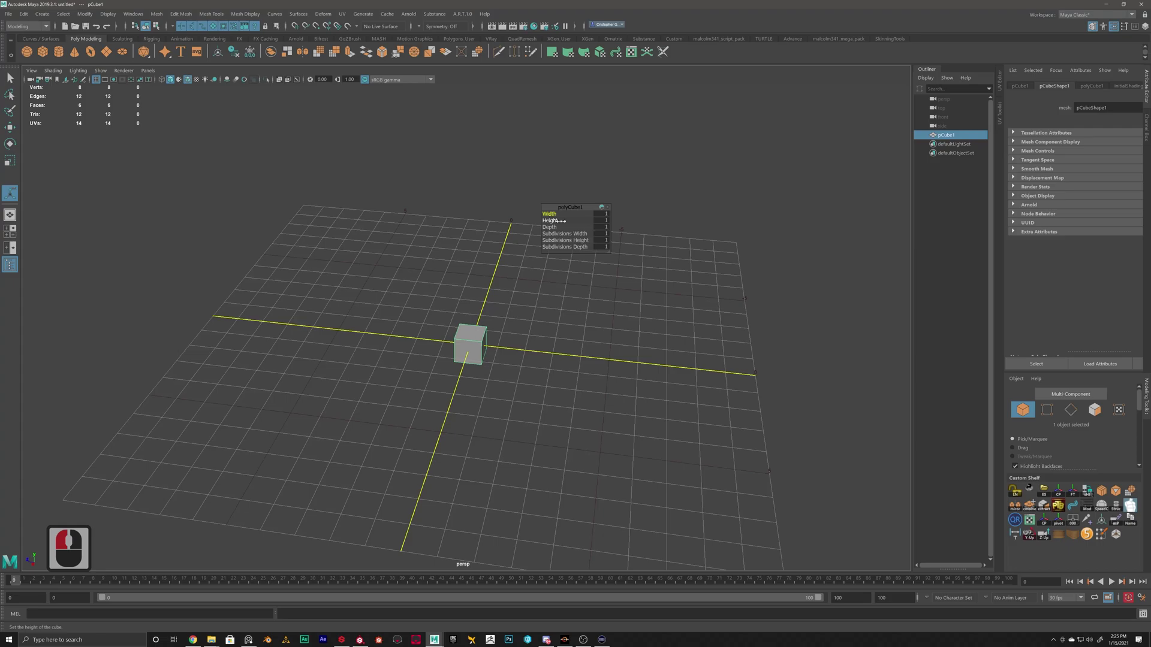
left_click(601, 220)
type("300")
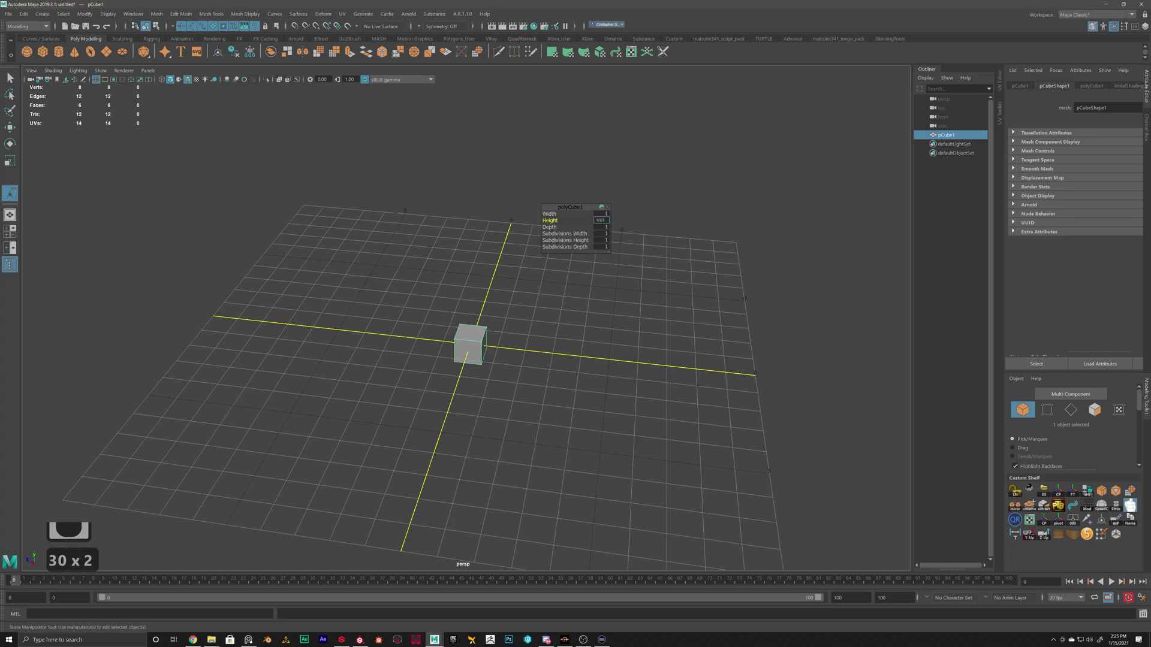
key("Return")
scroll(520, 210, "down", 20)
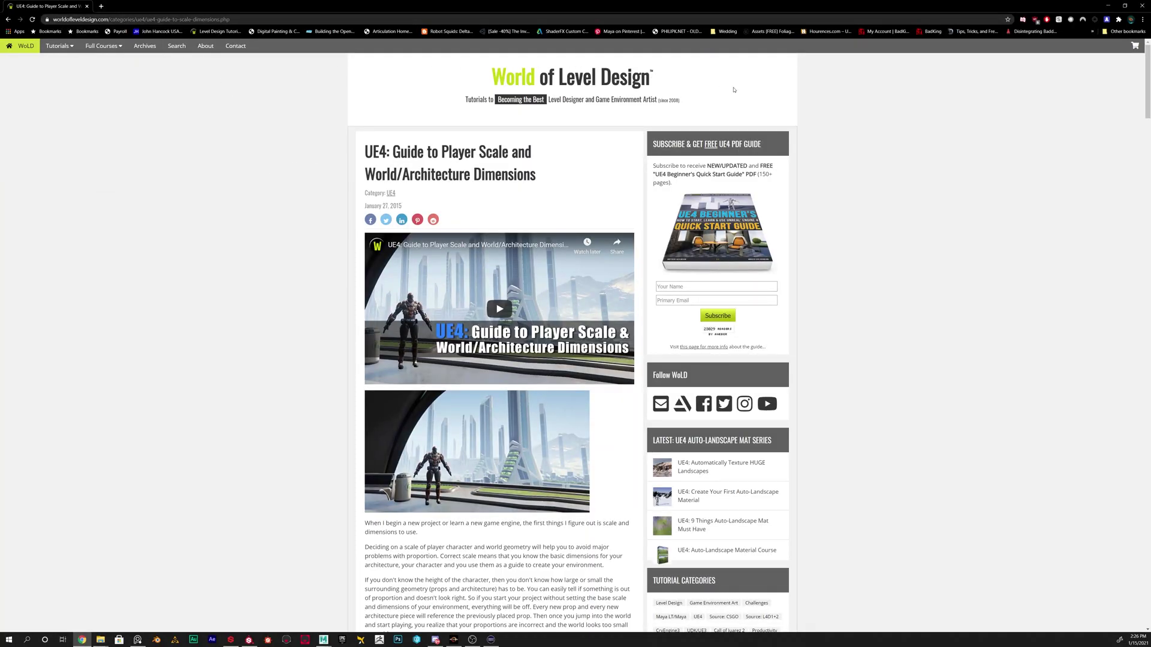
Step: Switch to the browser and examine the UE4 player scale guide for units, character height, walls, doors, stairs and windows
scroll(502, 194, "down", 15)
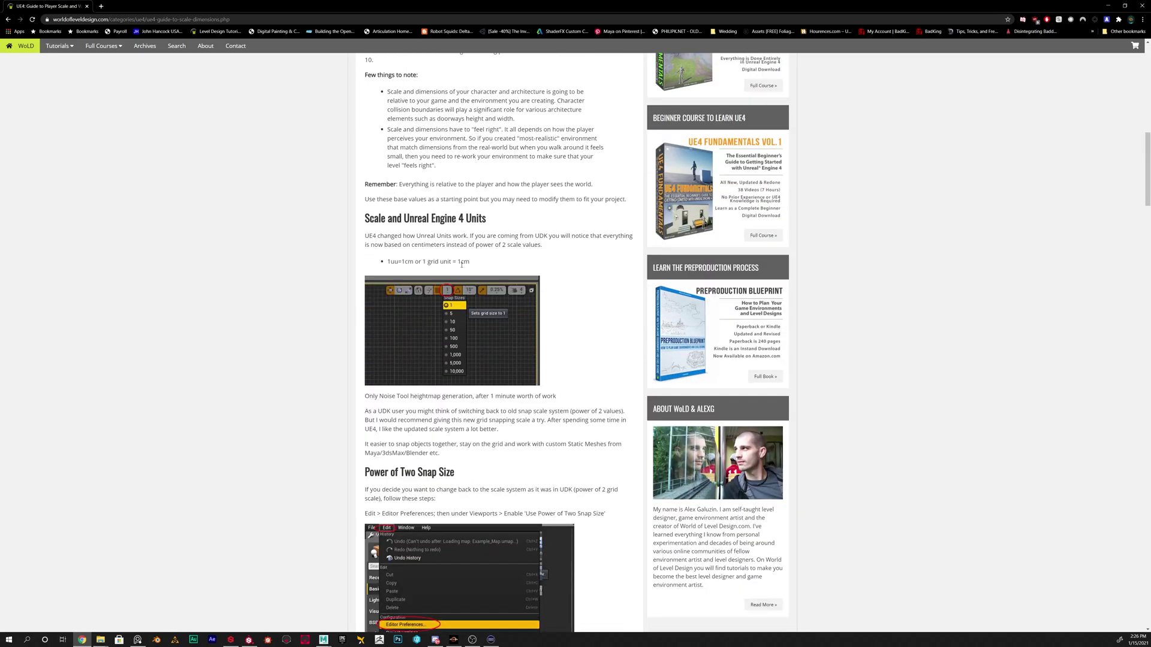
scroll(458, 275, "down", 1)
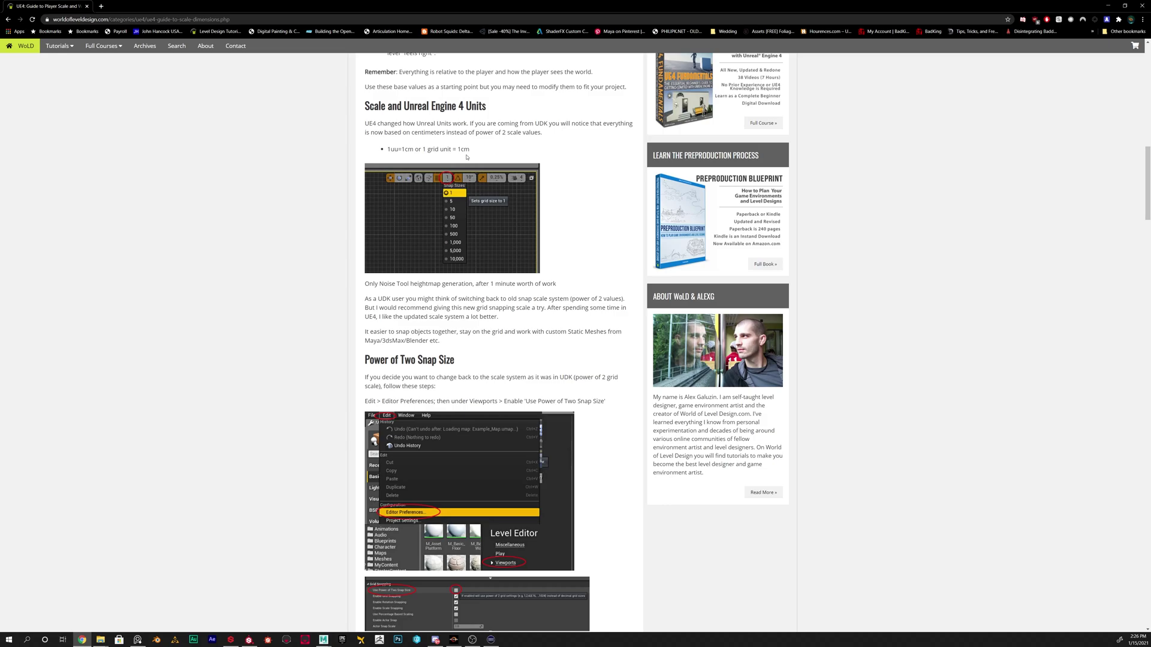
scroll(467, 157, "down", 6)
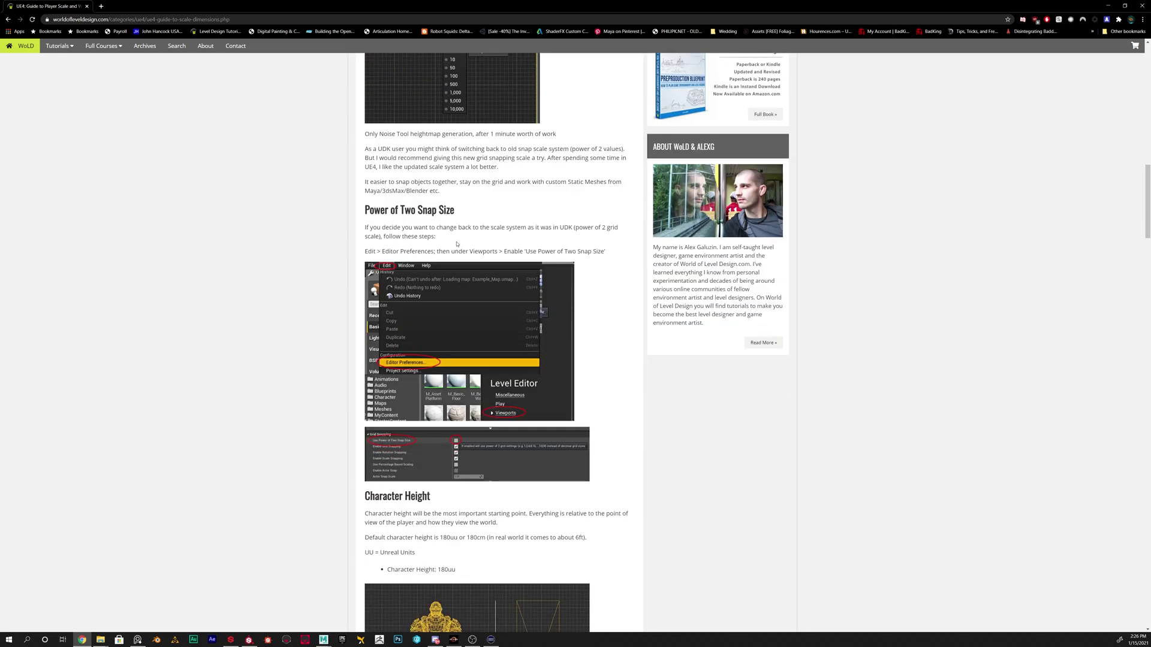
scroll(457, 247, "down", 20)
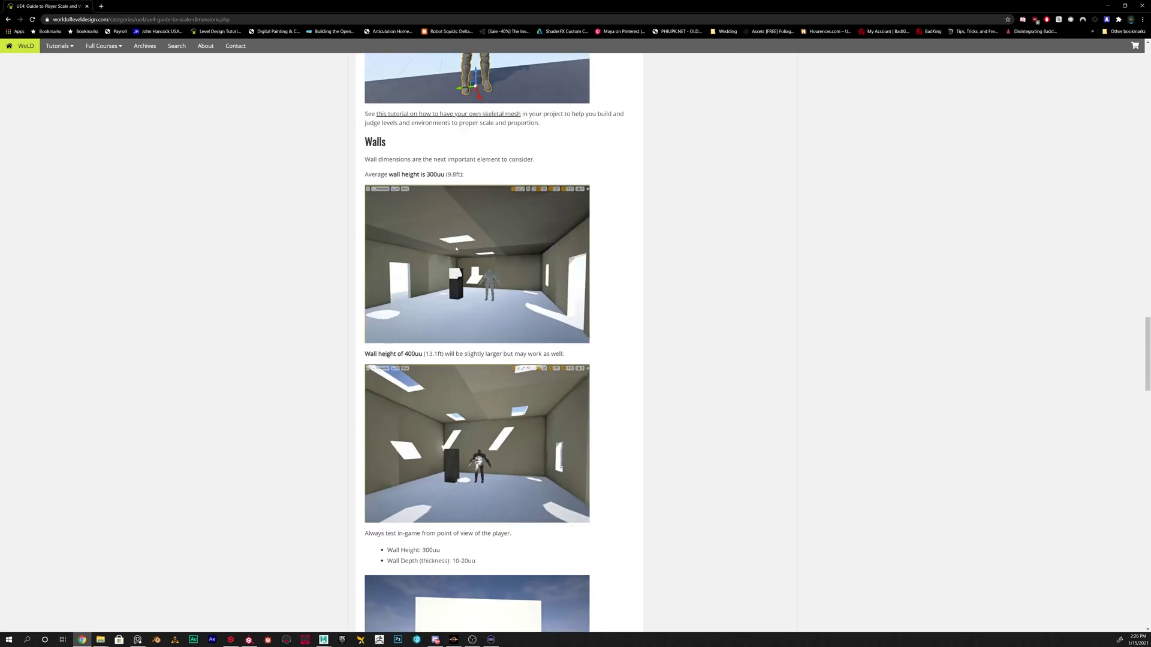
scroll(455, 247, "down", 4)
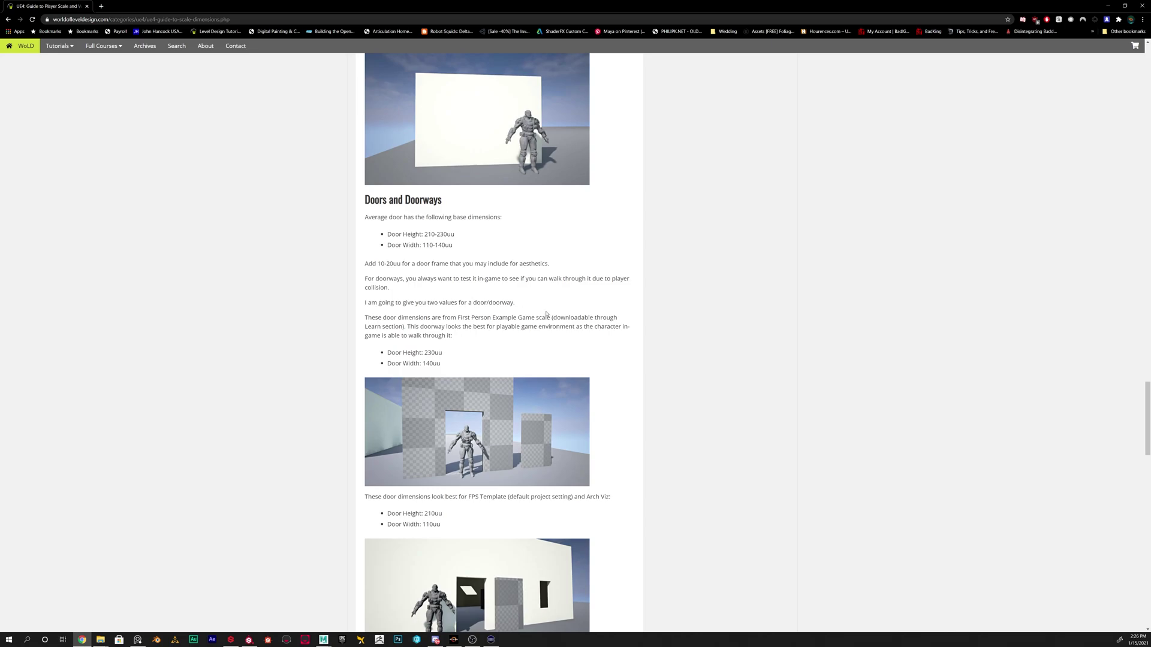
scroll(546, 316, "down", 10)
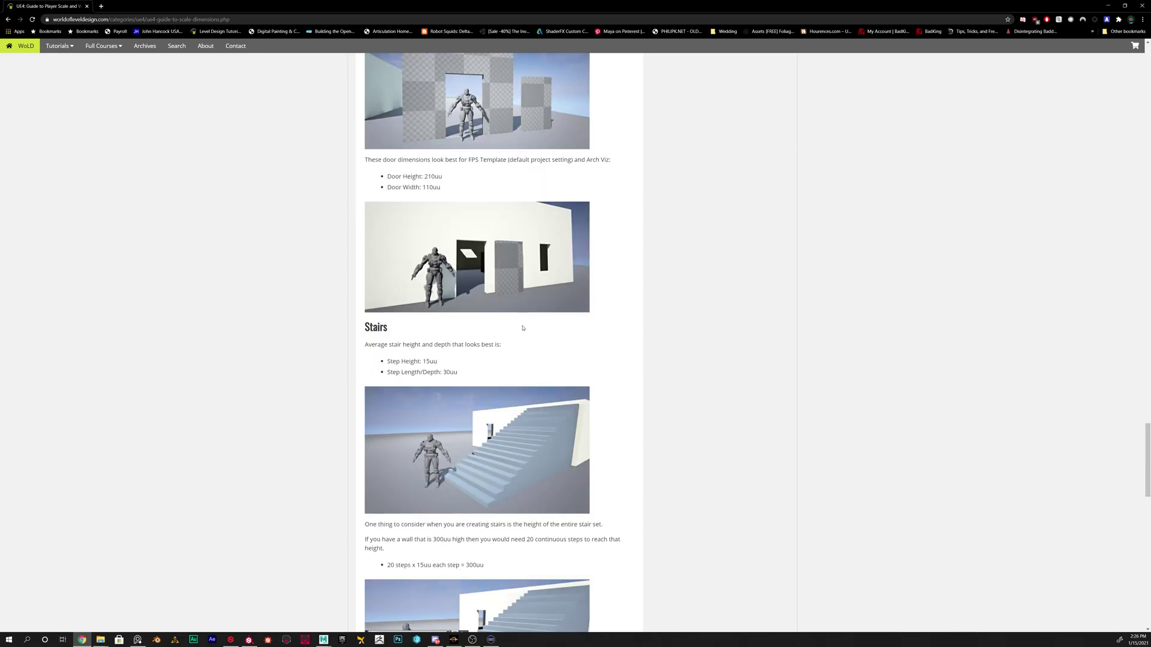
scroll(523, 328, "down", 7)
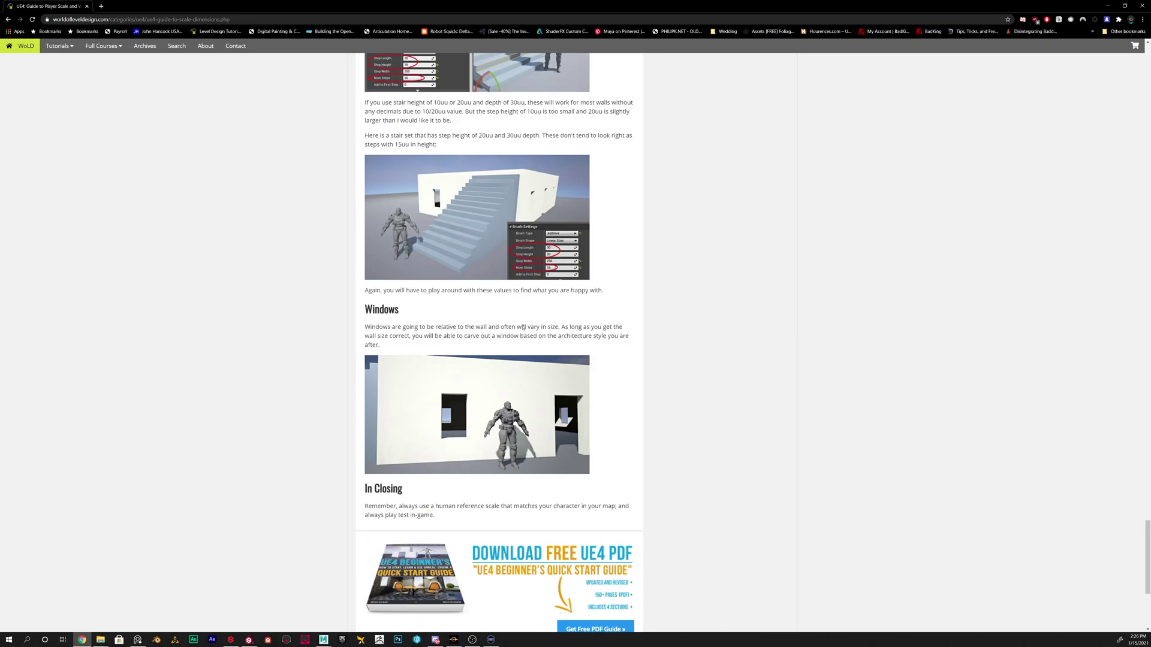
scroll(523, 318, "up", 6)
scroll(523, 318, "up", 9)
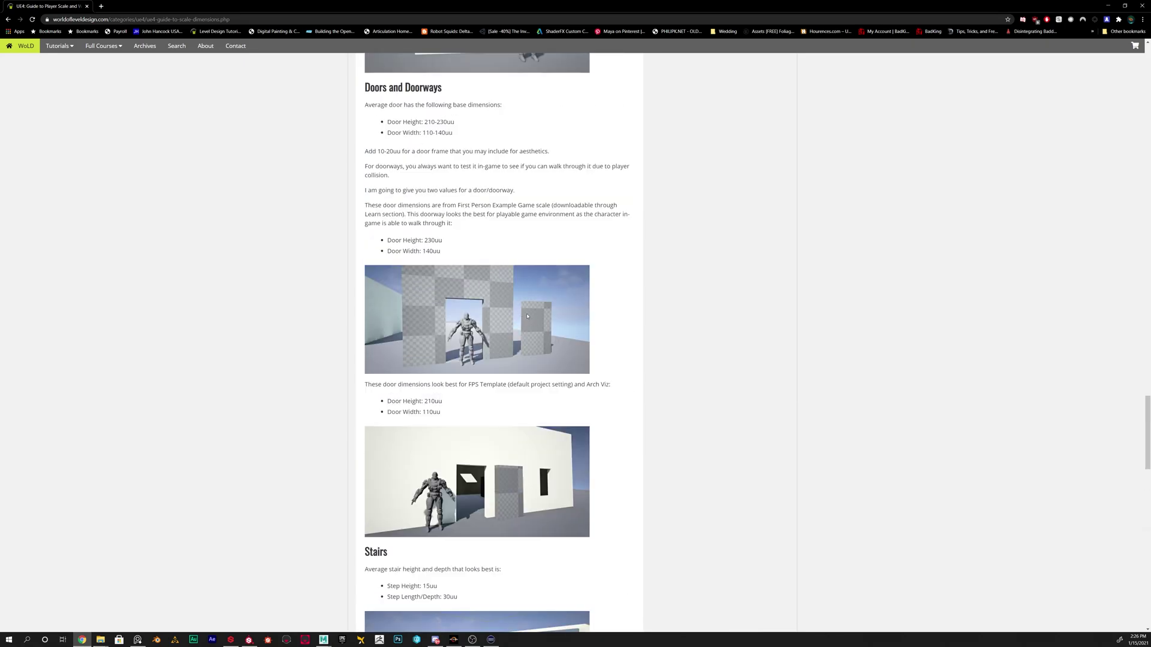
Step: Switch back to Maya and set the cube's width to 200
type("200")
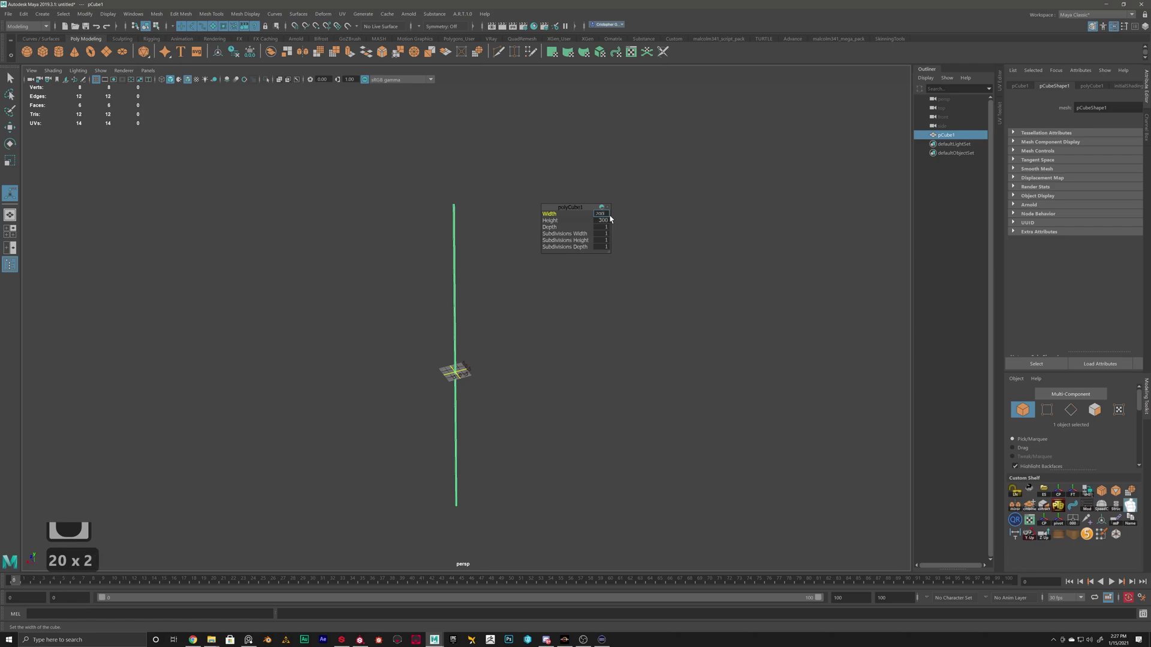
key("Return")
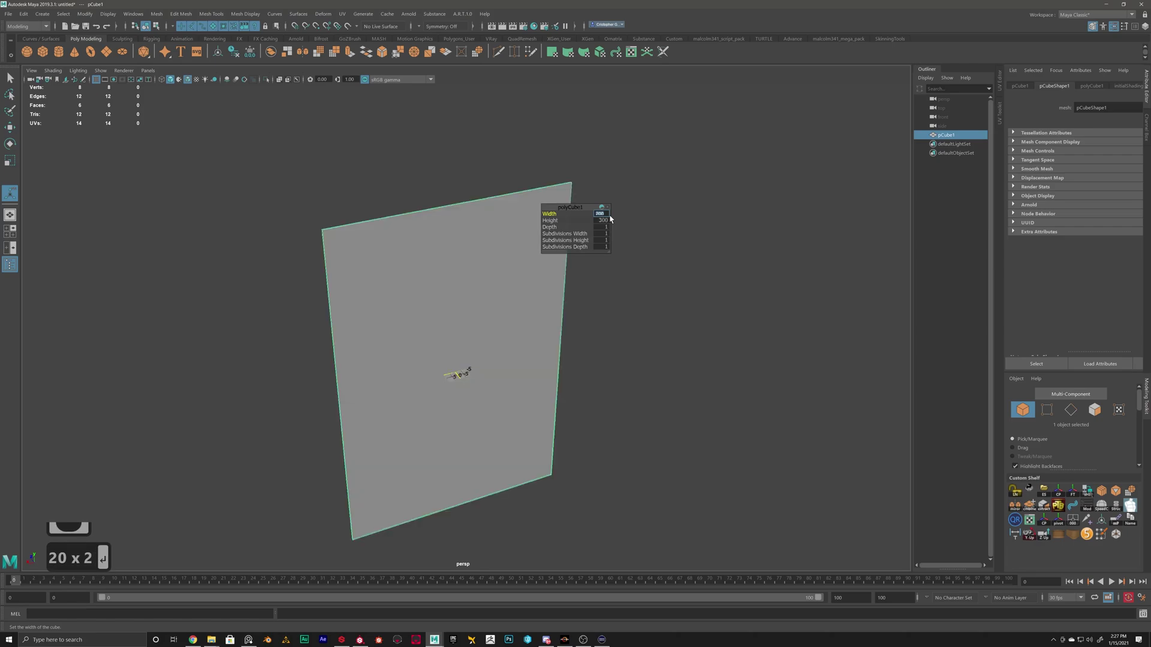
Step: Try a width of 400 on the cube, and return the width to 200
left_click(586, 218)
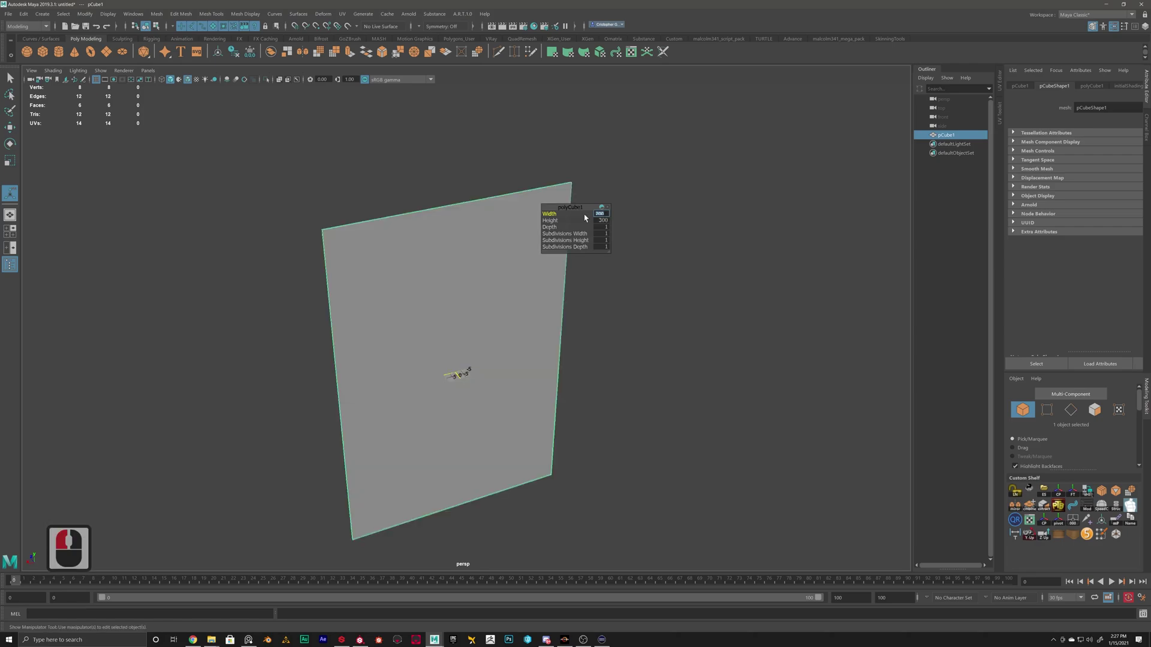
type("400")
key("Return")
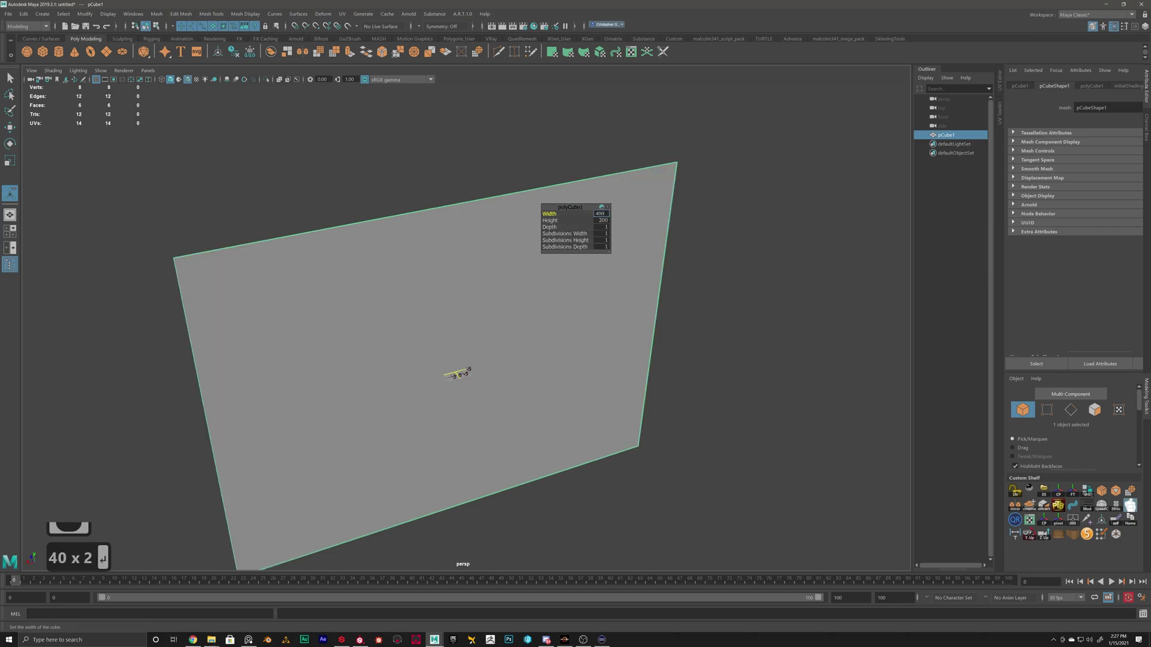
left_click(581, 219)
type("200")
key("Return")
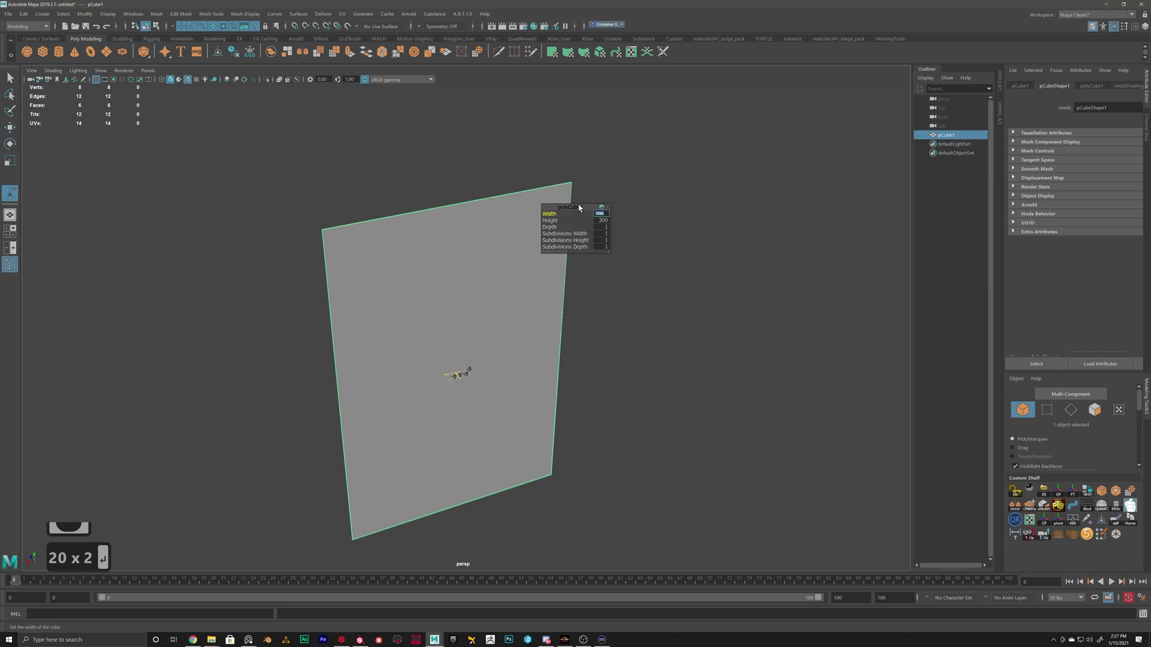
Step: Set the cube's depth to 2 to give the wall some thickness
left_click(603, 227)
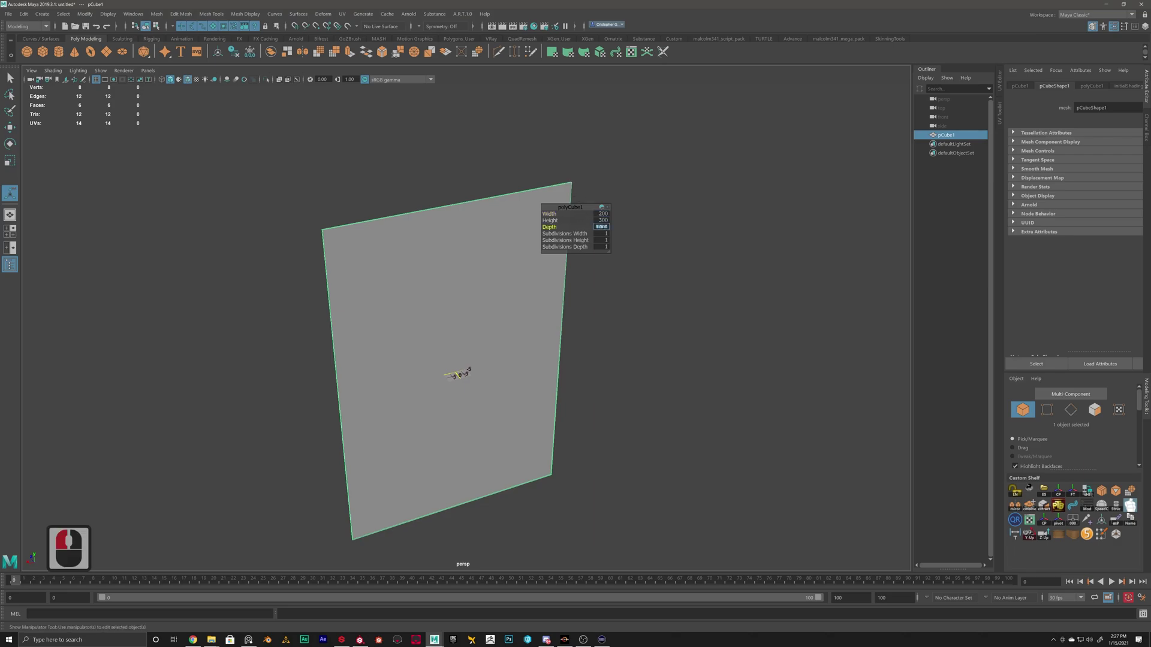
type("2")
key("Return")
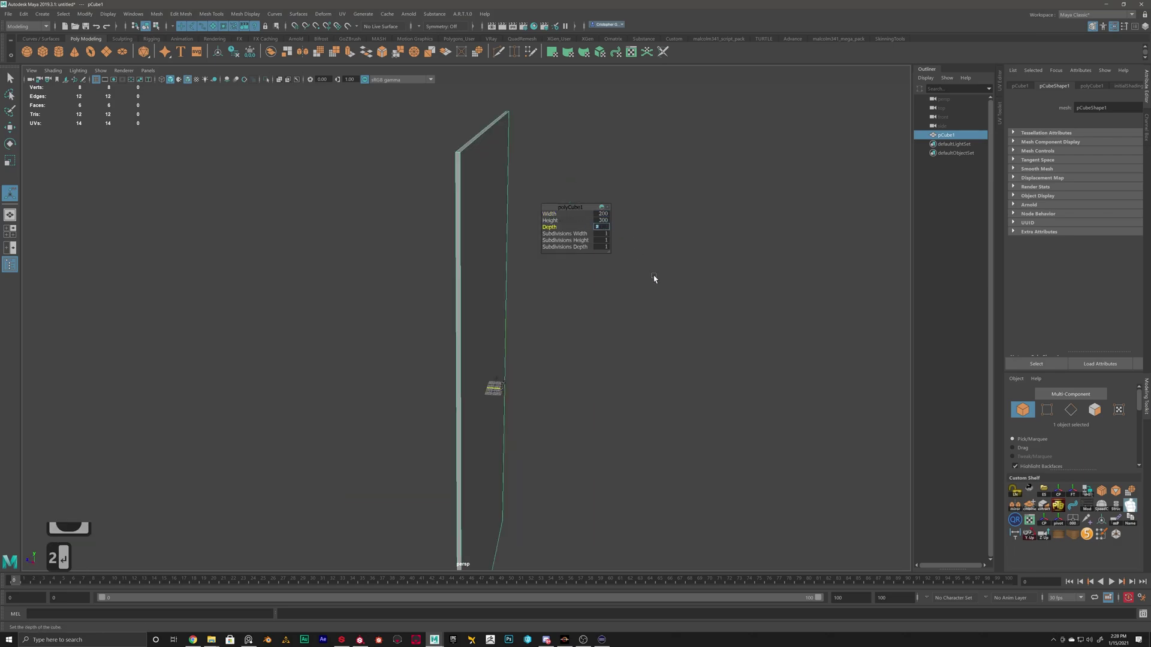
Step: Deselect and reselect the wall while examining its thickness and proportions from the edge and the front
left_click(653, 277)
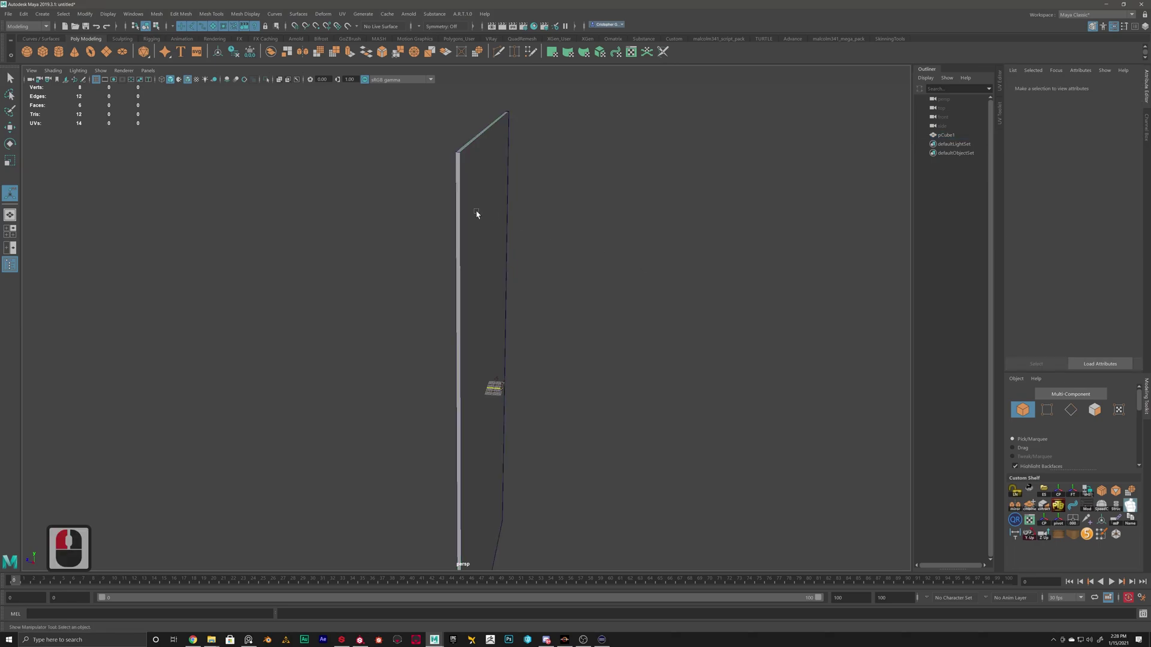
left_click(457, 166)
left_click_drag(439, 153, 480, 223, "alt")
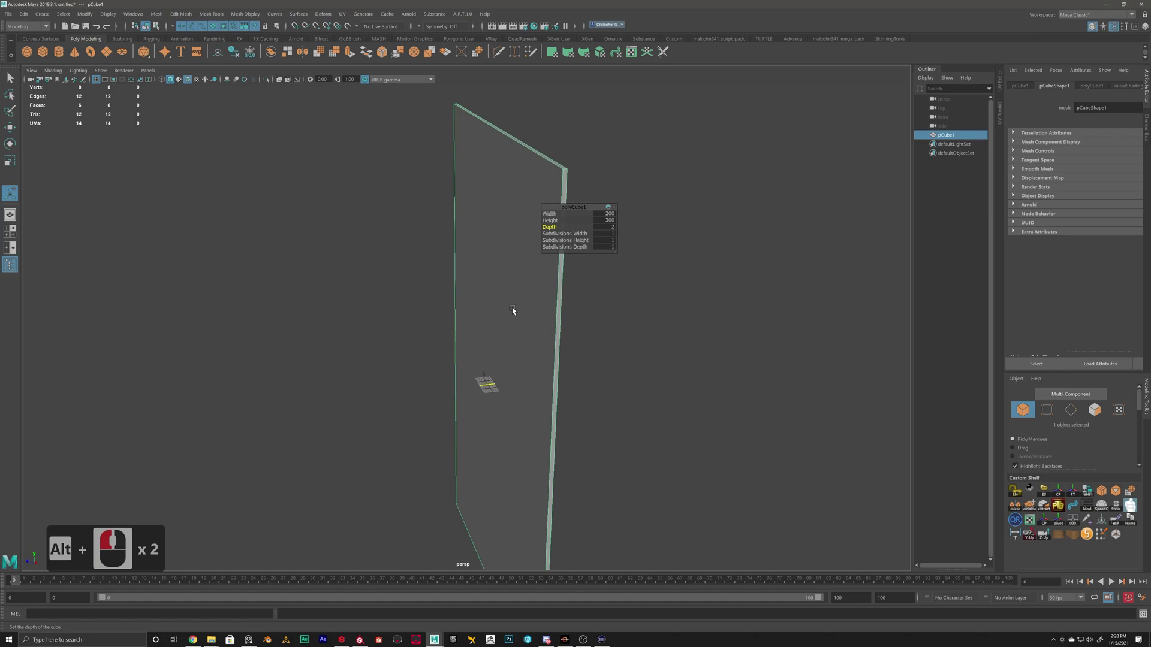
left_click(685, 388)
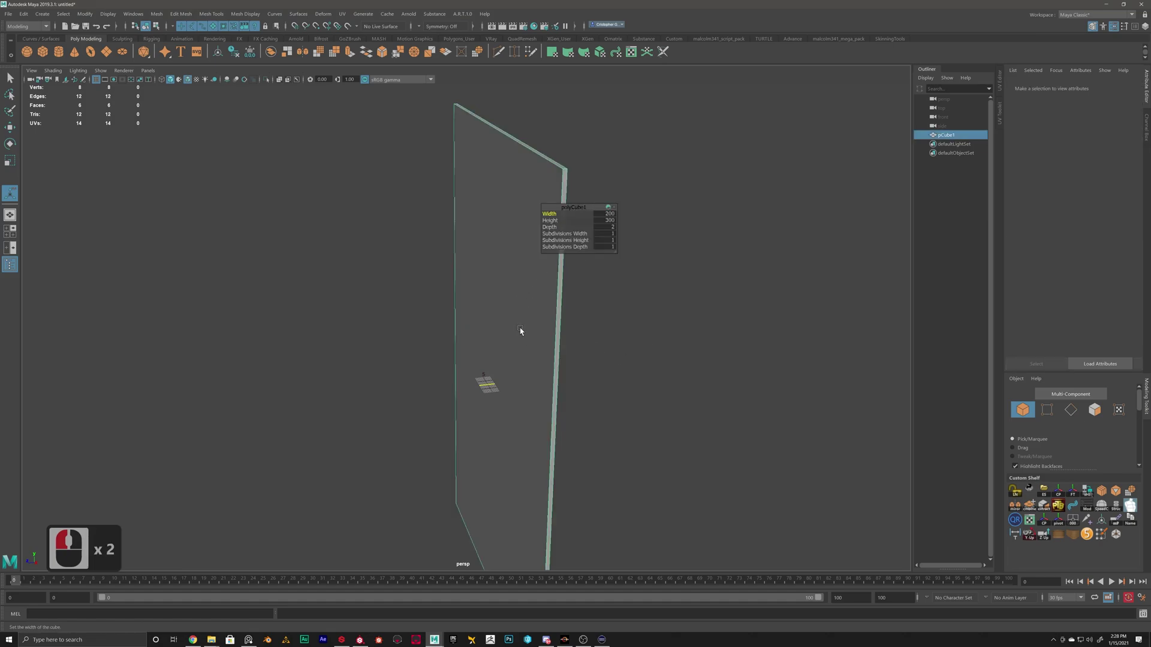
left_click(520, 331)
left_click_drag(668, 360, 557, 300, "alt")
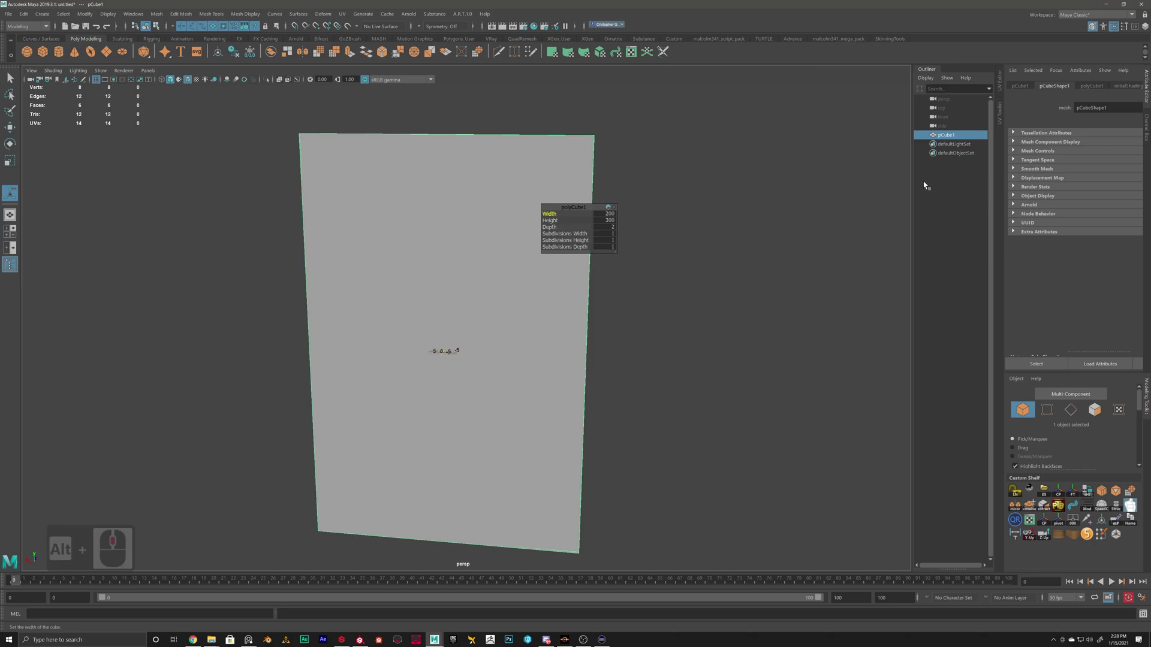
Step: Rename the cube as Stone_Wall_200x300
triple_click(946, 135)
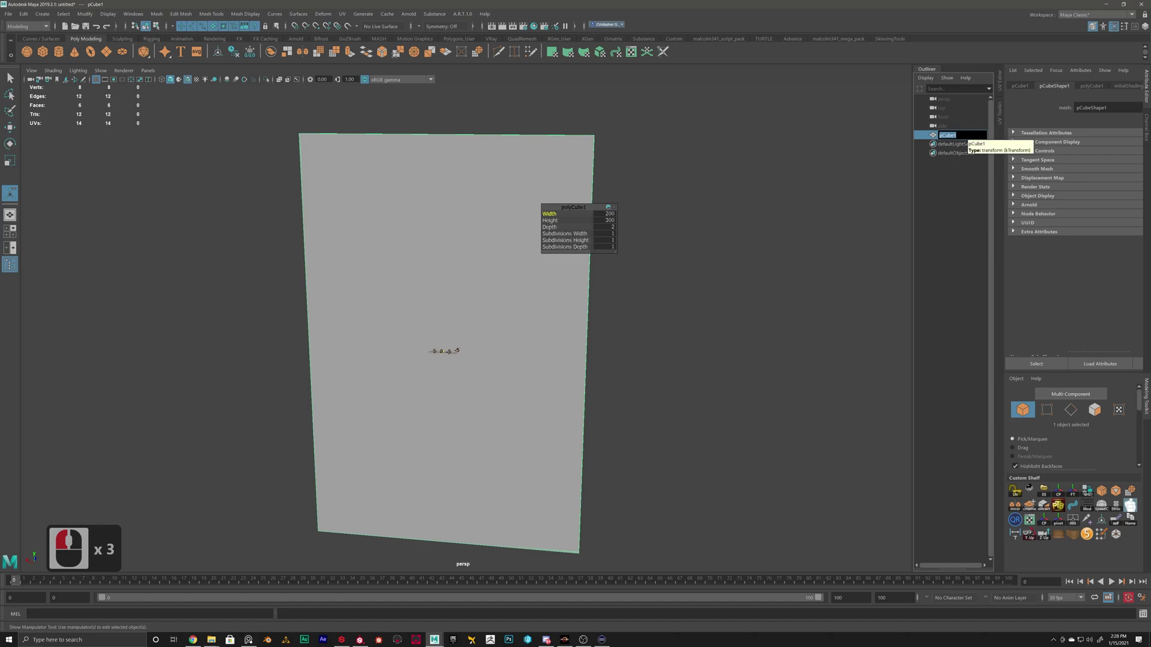
type("Stone")
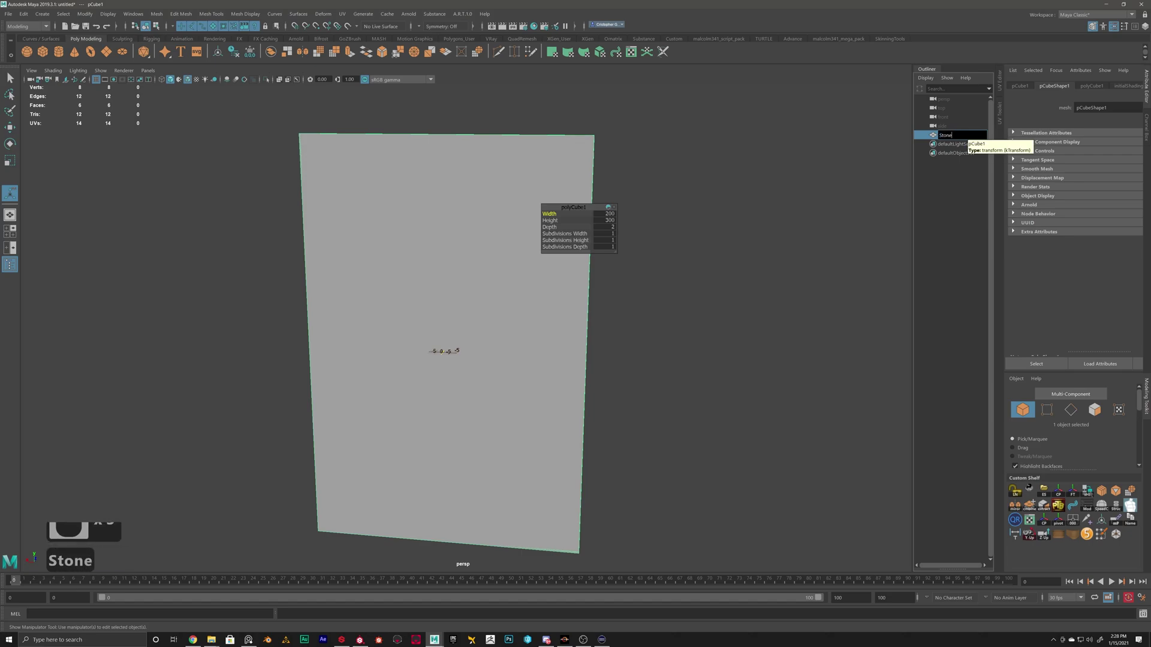
type("_Wall")
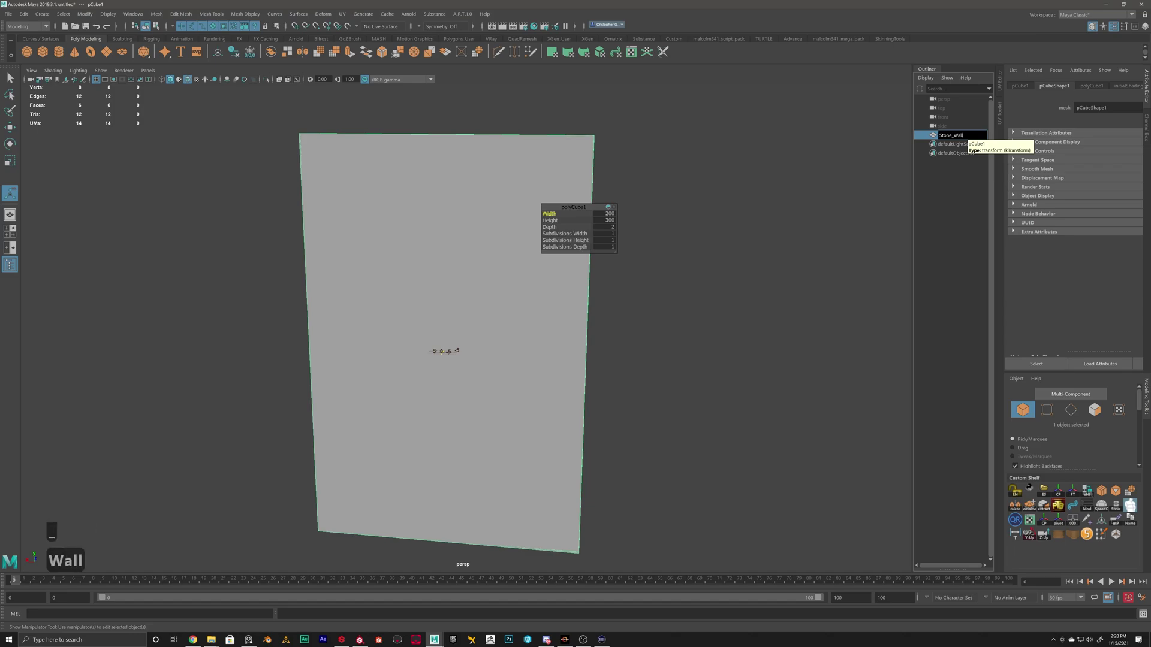
type("_")
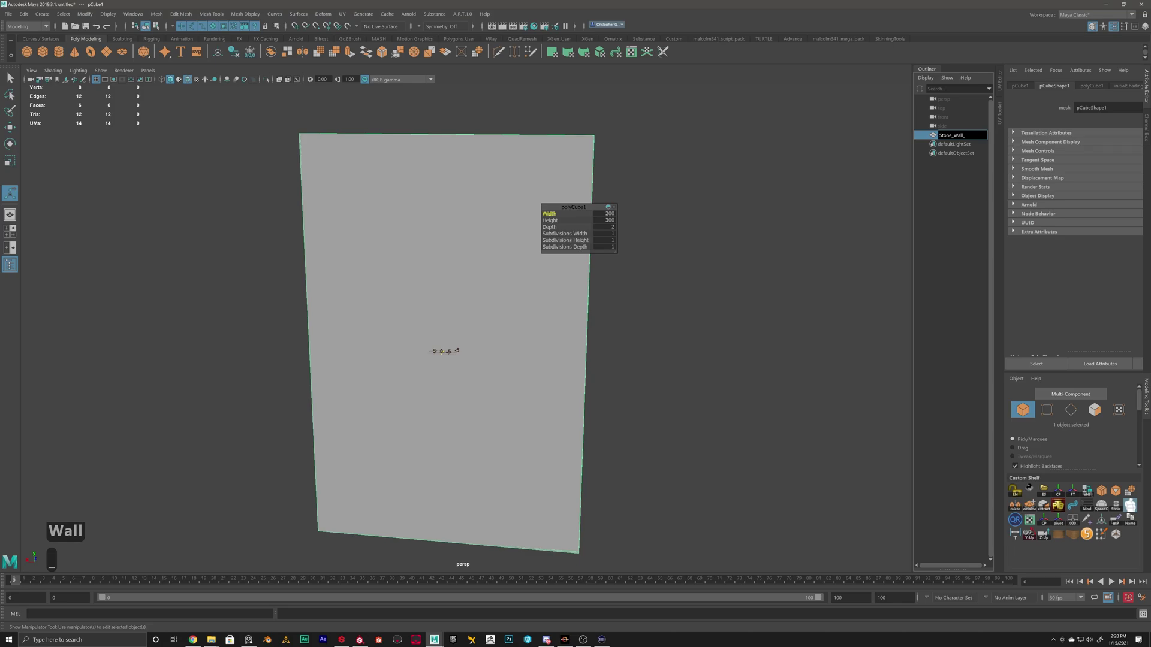
type("200")
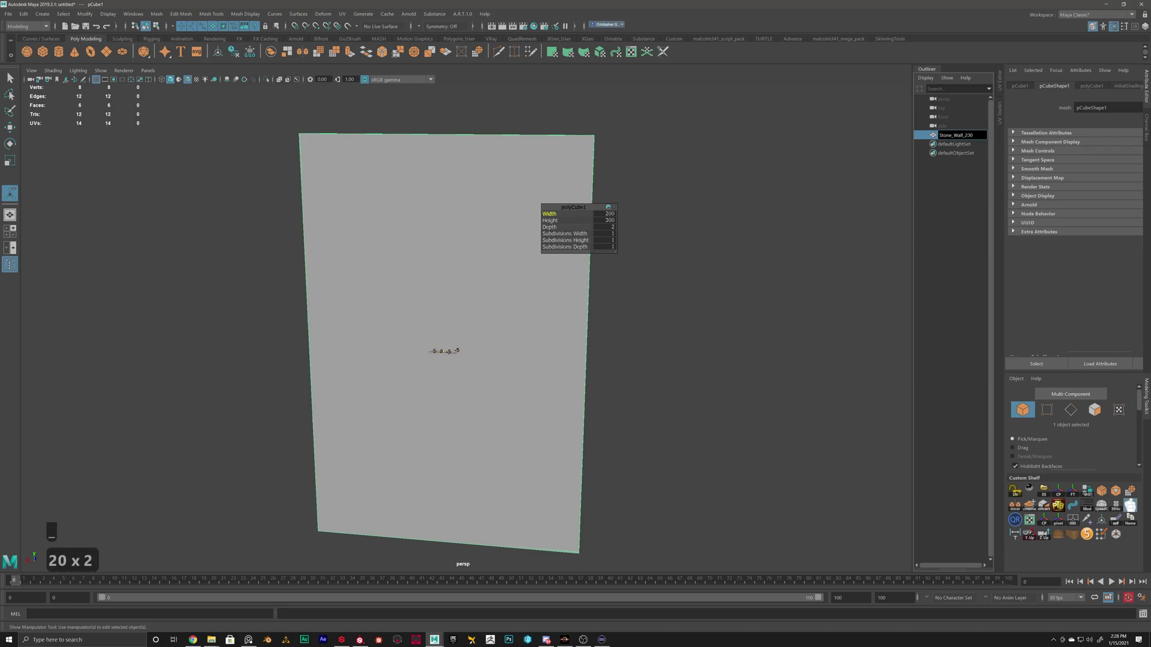
type("x300")
key("Return")
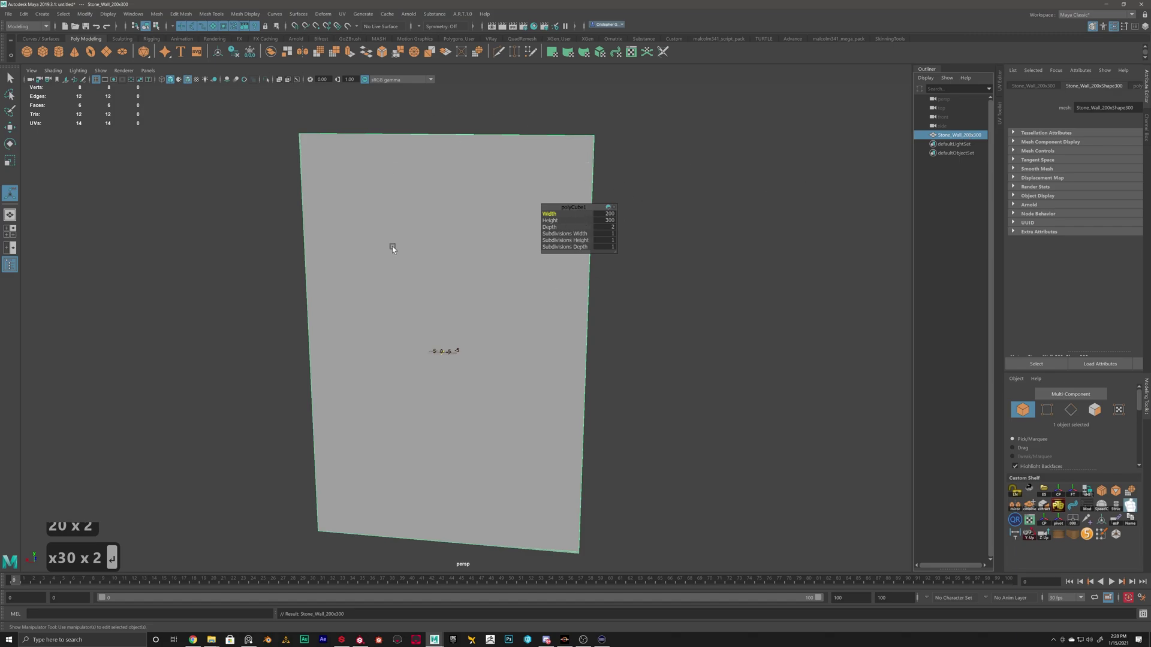
Step: Rename the wall as SM_Stone_Wall_200x300 by adding the SM_ prefix, and clear the selection
left_click_drag(461, 260, 478, 265, "alt")
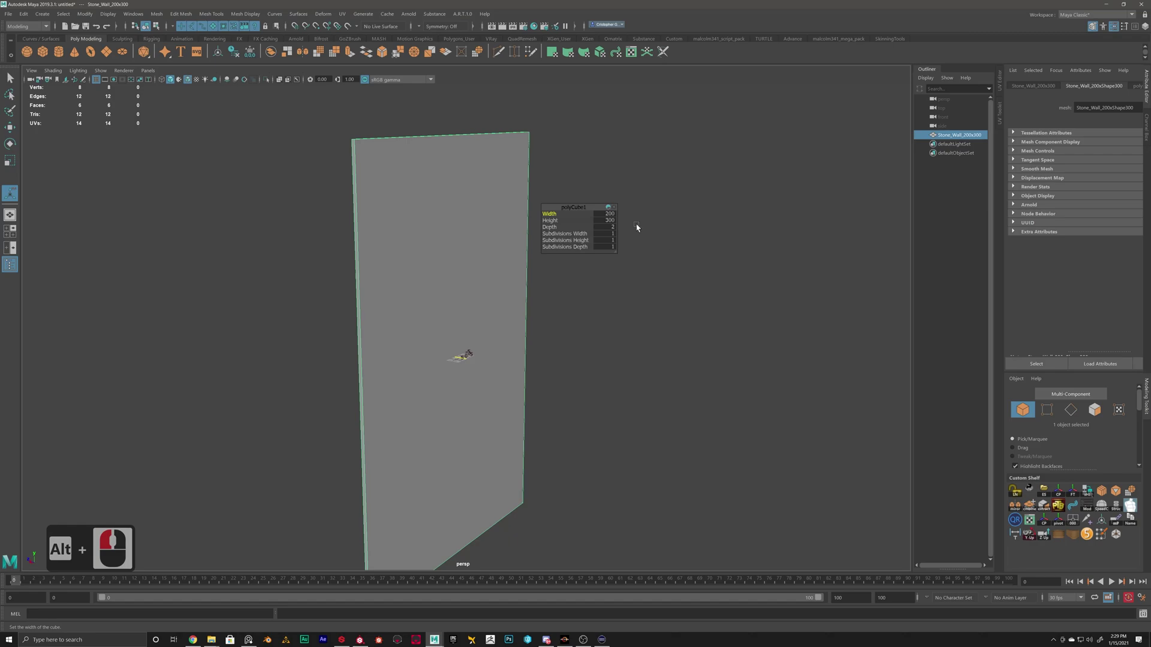
triple_click(953, 135)
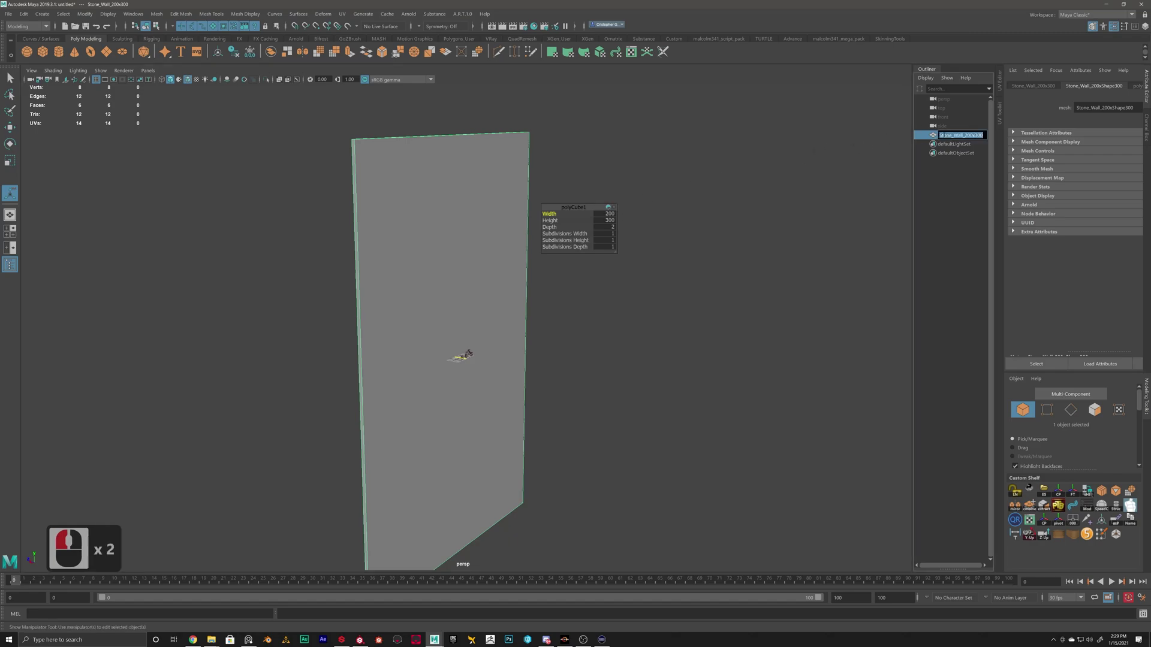
key("Left")
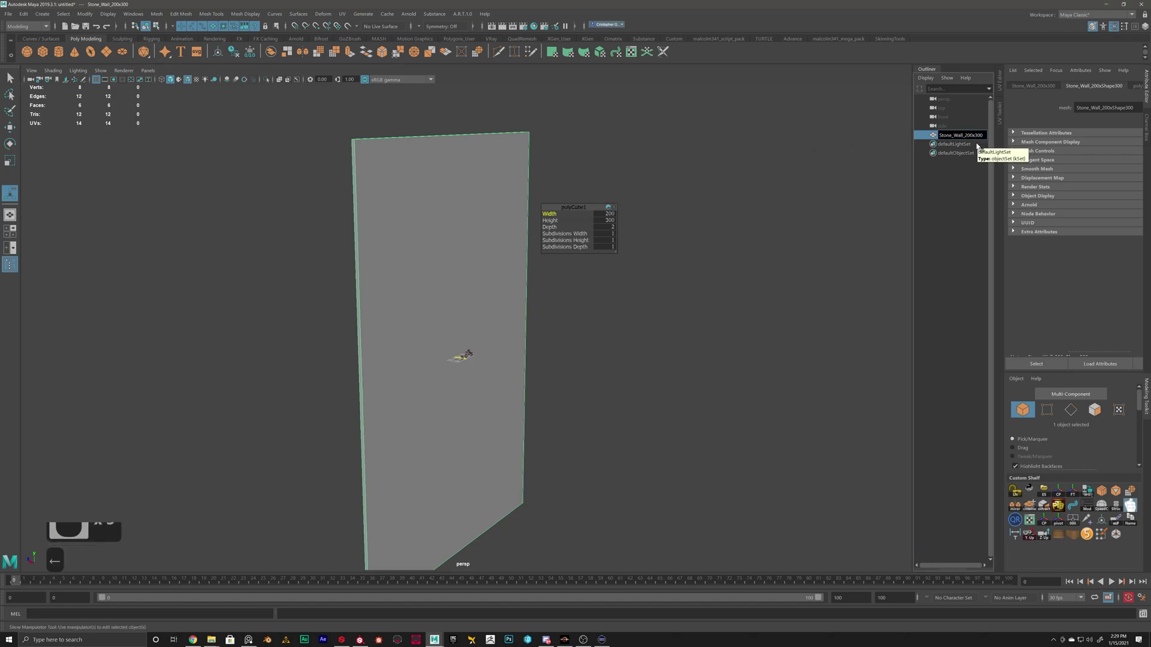
key("shift")
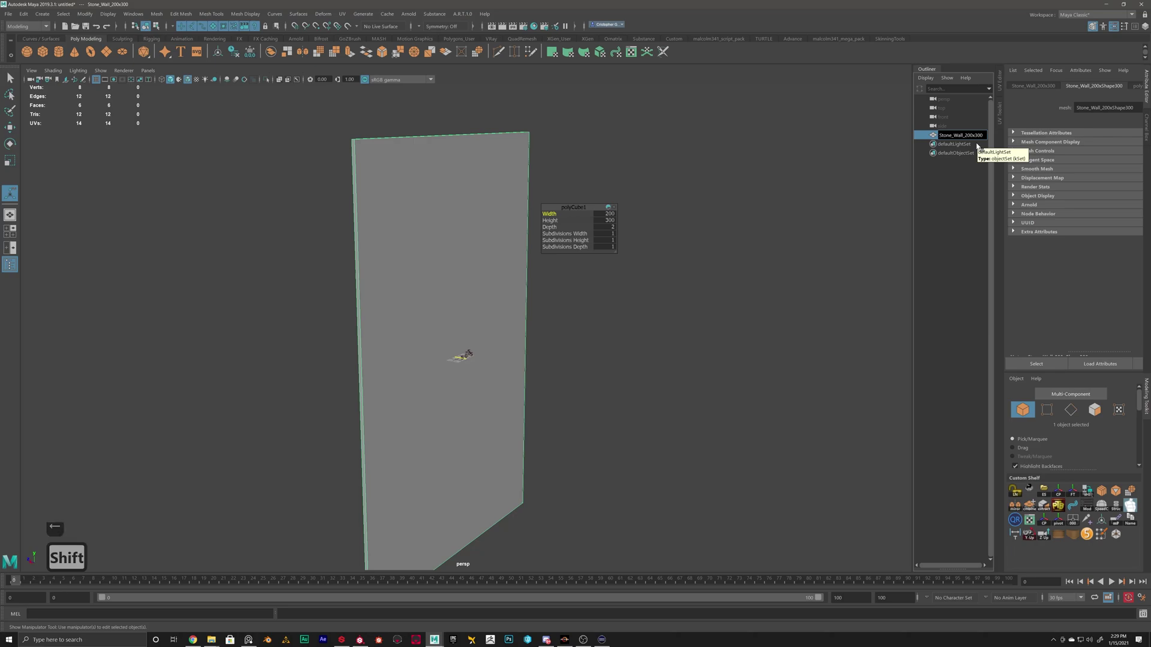
type("_")
type("SM")
key("BackSpace")
key("BackSpace")
key("Left")
type("SM")
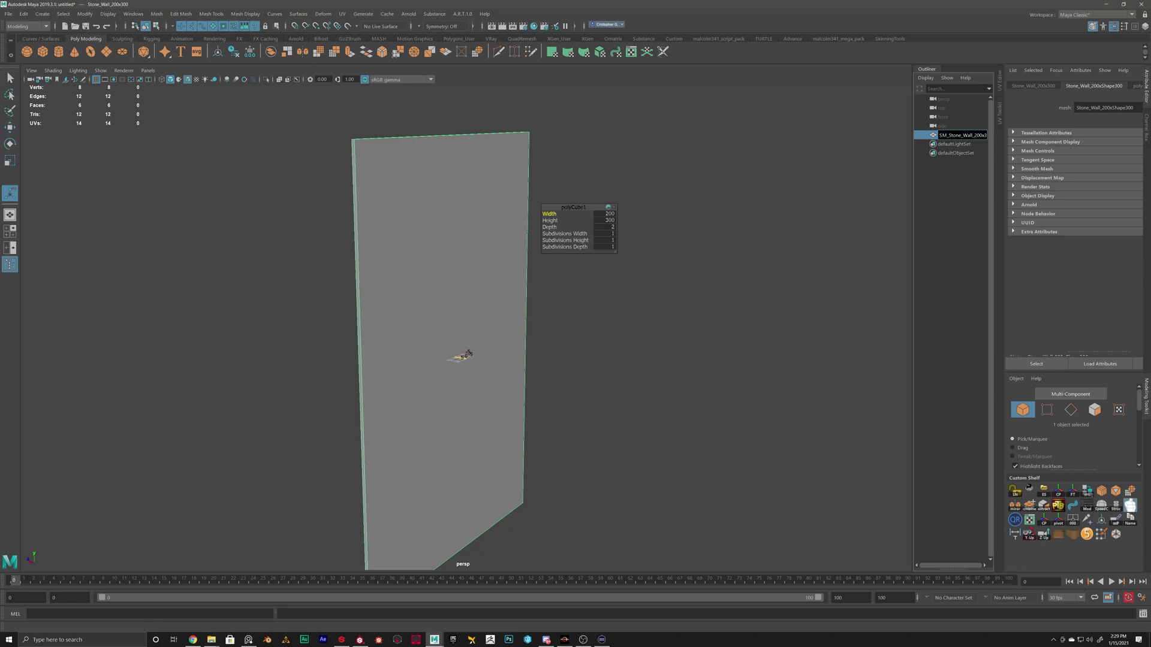
left_click(962, 136)
left_click(953, 174)
left_click(953, 174)
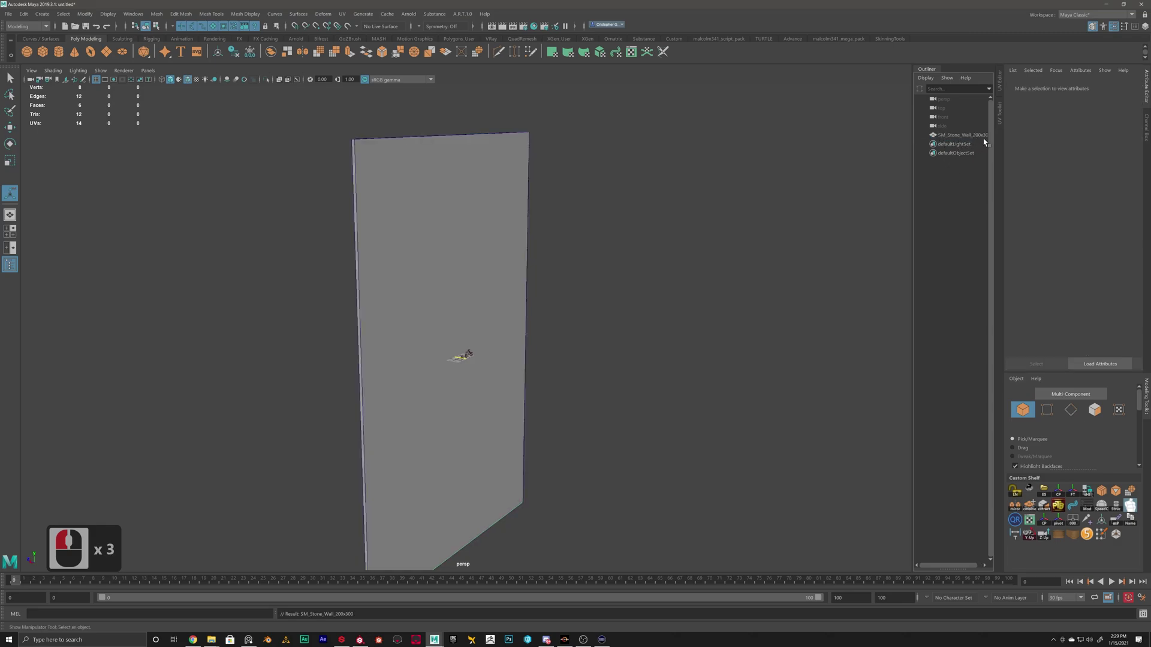
Step: Reselect the wall, try shifting it freely with the Move tool, and undo the move
scroll(572, 228, "down", 1)
left_click_drag(581, 252, 500, 323, "alt")
left_click(524, 303)
scroll(518, 320, "down", 4, "alt")
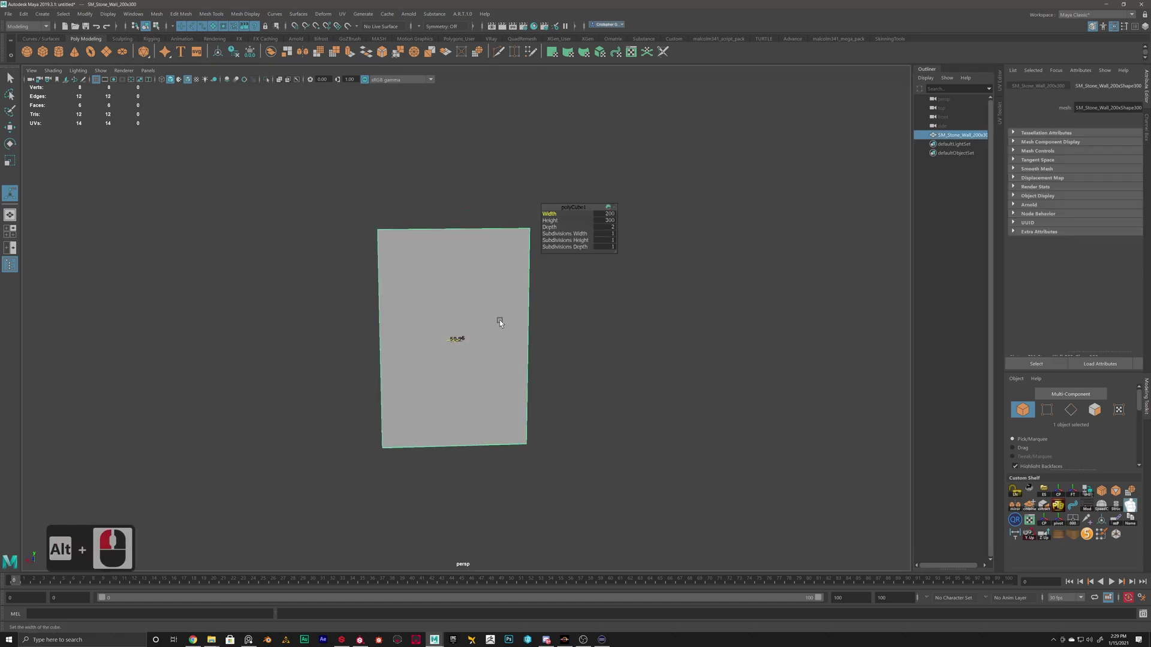
key("w")
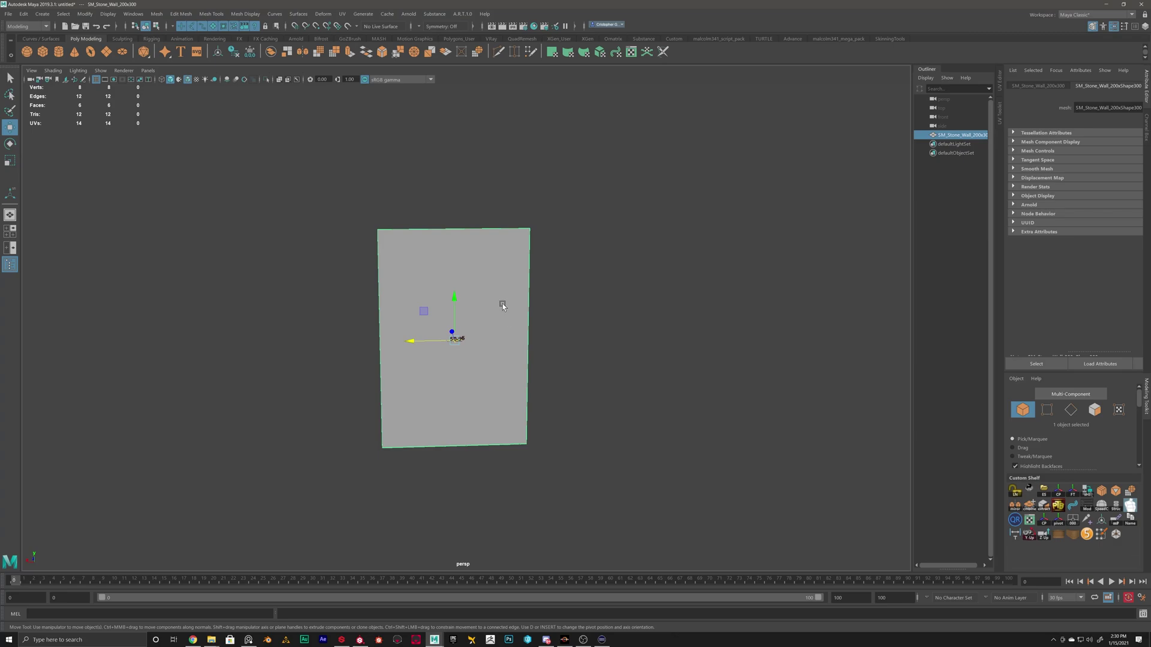
mouse_move(454, 341)
left_mouse_down()
mouse_move(504, 296)
mouse_move(513, 349)
mouse_move(451, 331)
left_mouse_up()
key("ctrl+z")
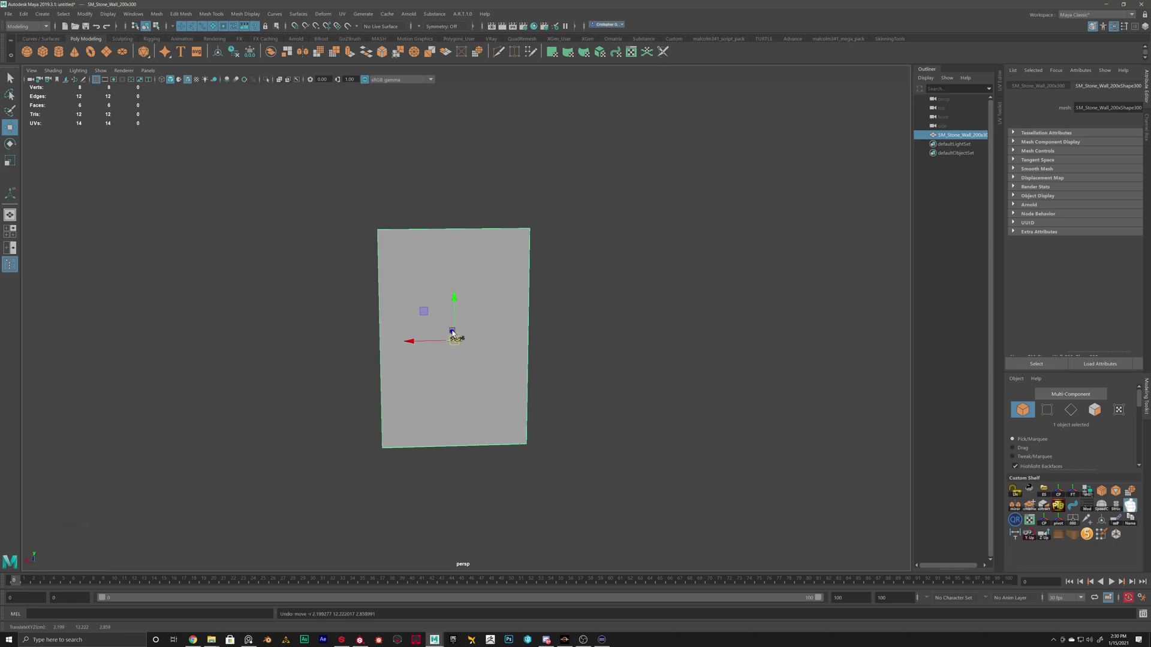
Step: Try moving the wall's pivot upward along its vertical axis in pivot editing, and undo the move
left_click_drag(449, 334, 465, 311, "alt")
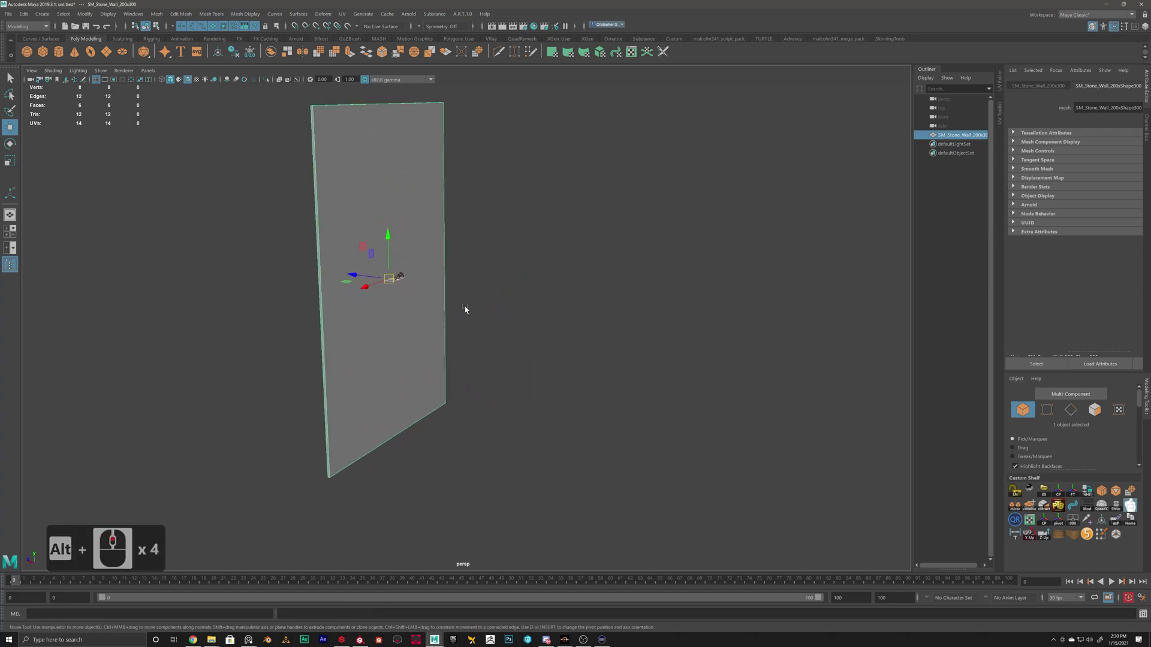
key("d")
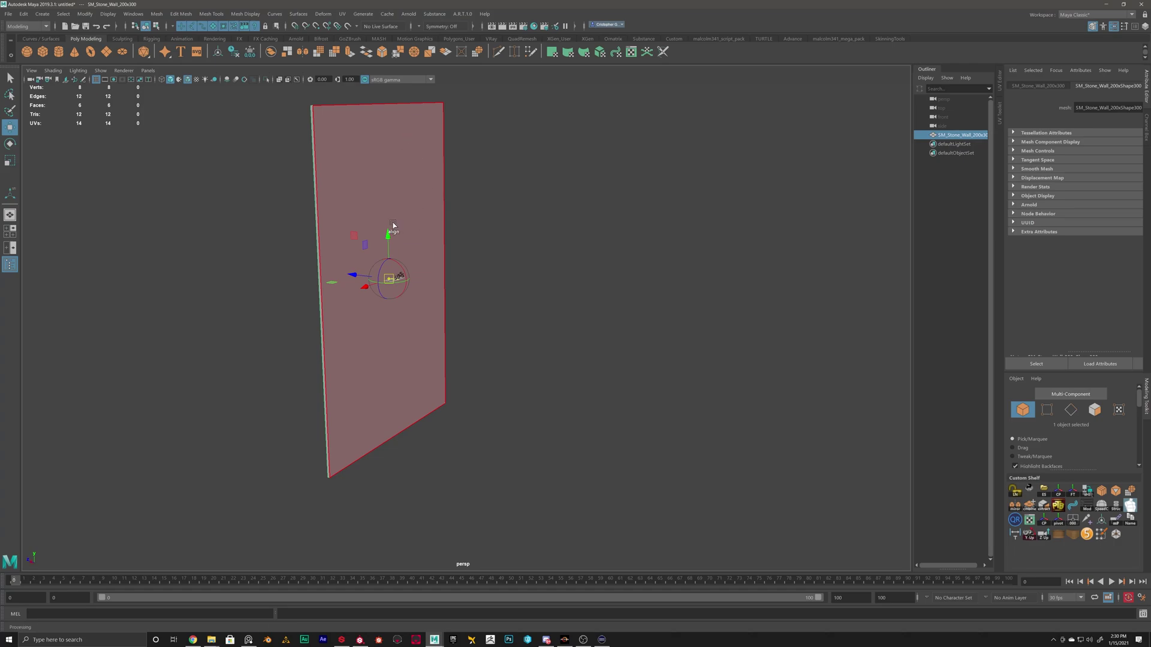
mouse_move(388, 238)
left_mouse_down()
mouse_move(392, 370)
mouse_move(388, 145)
mouse_move(392, 370)
mouse_move(400, 86)
mouse_move(411, 360)
mouse_move(406, 206)
mouse_move(392, 228)
mouse_move(389, 162)
mouse_move(390, 259)
mouse_move(387, 163)
mouse_move(390, 226)
left_mouse_up()
key("ctrl+z")
left_click_drag(566, 291, 517, 283, "alt")
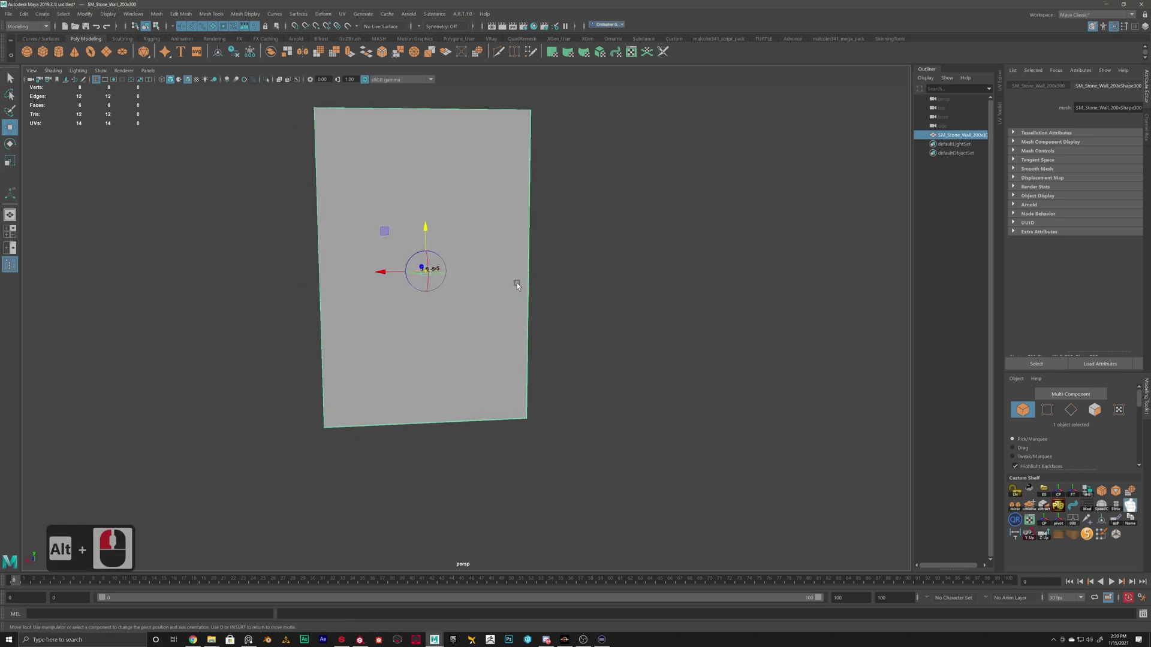
Step: Bring up the wall's creation attributes in the viewport, and clear the selection
key("t")
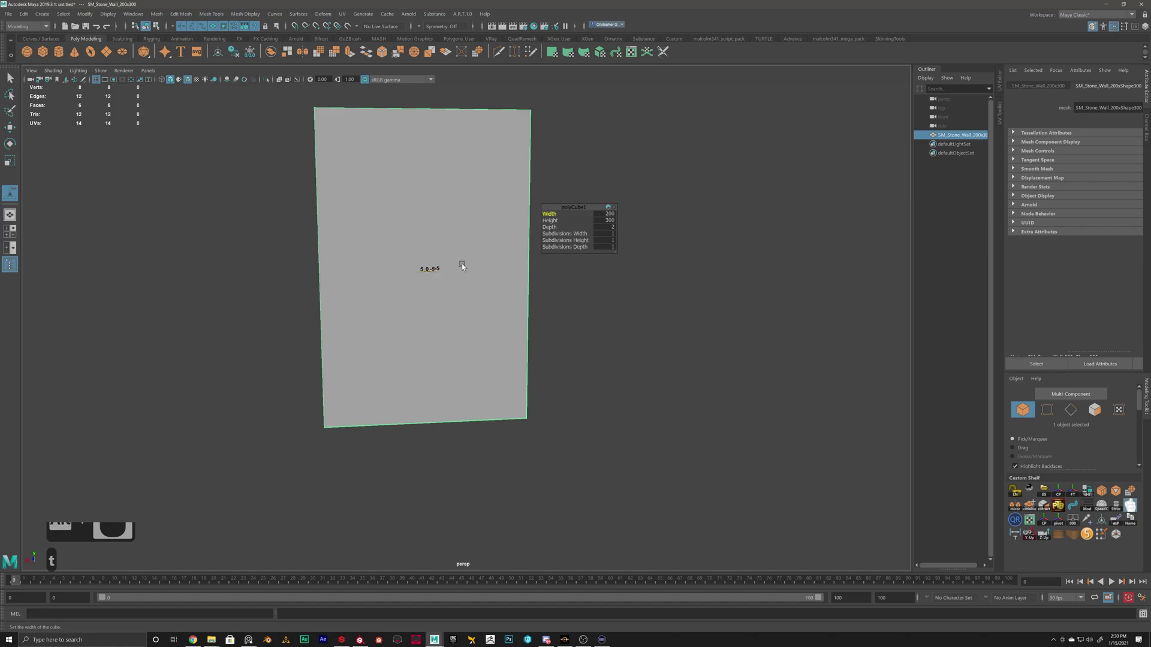
key("t")
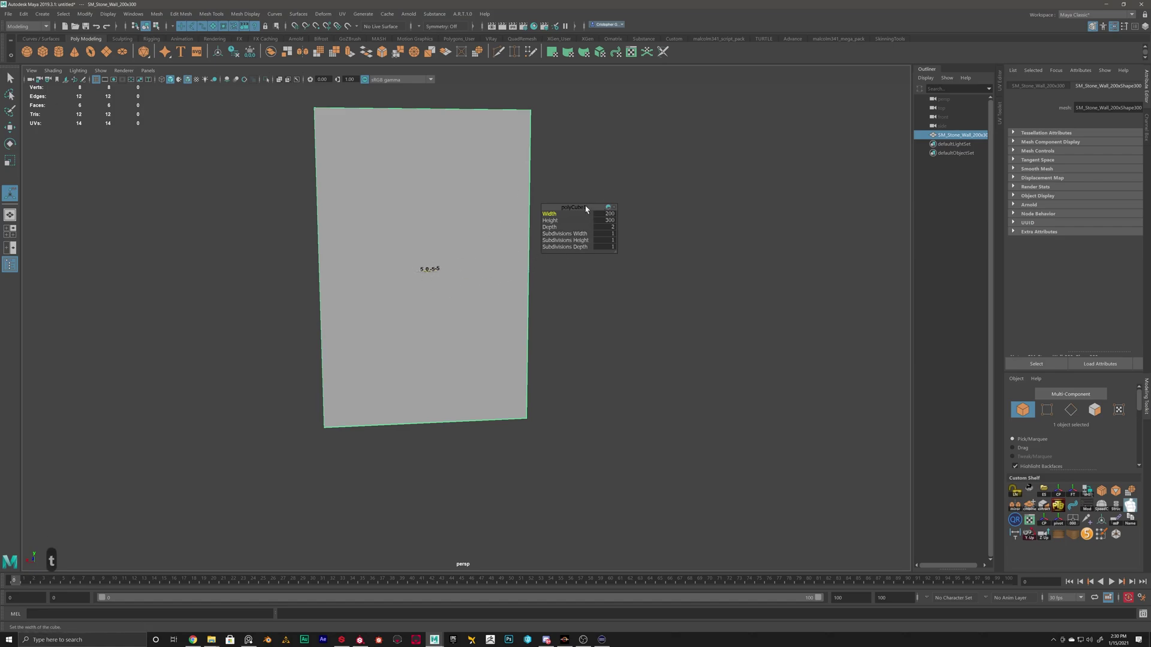
left_click(599, 198)
left_click(622, 169)
key("d")
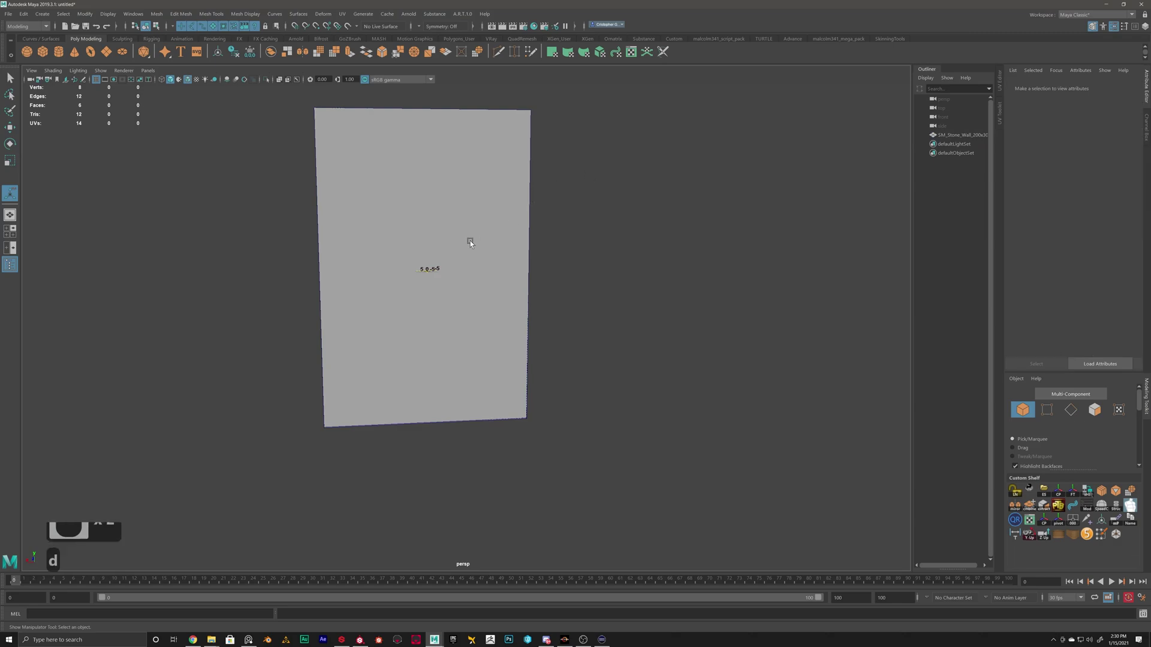
Step: Reselect the wall with the Move tool active, and toggle pivot editing on and off
left_click(445, 254)
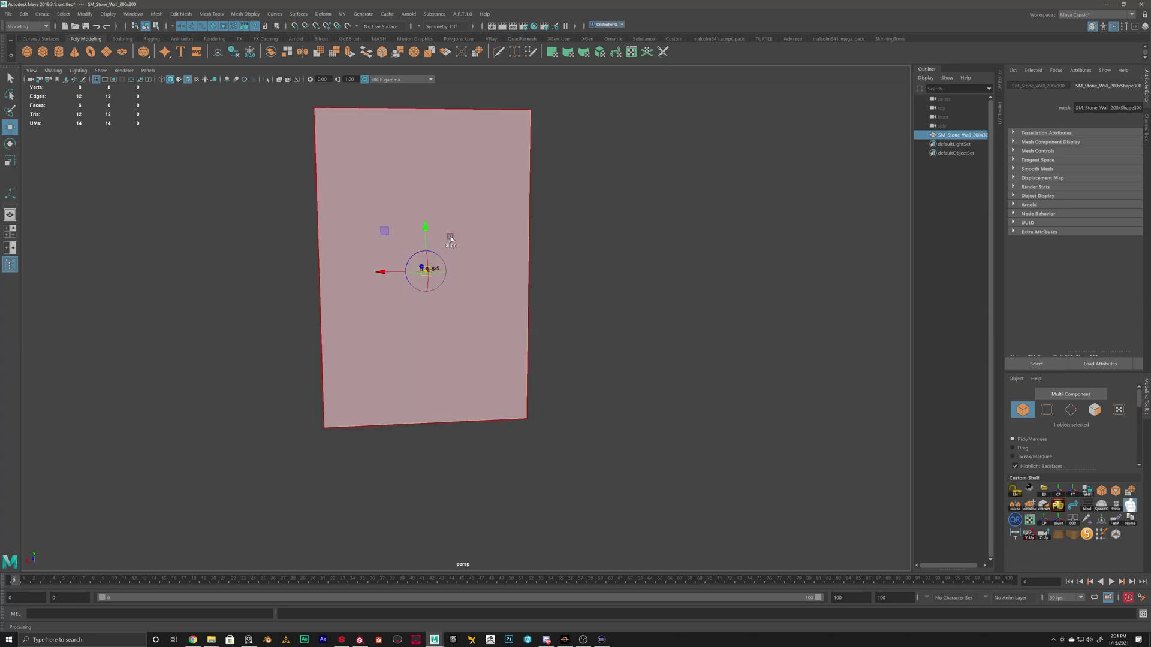
key("d")
key("d")
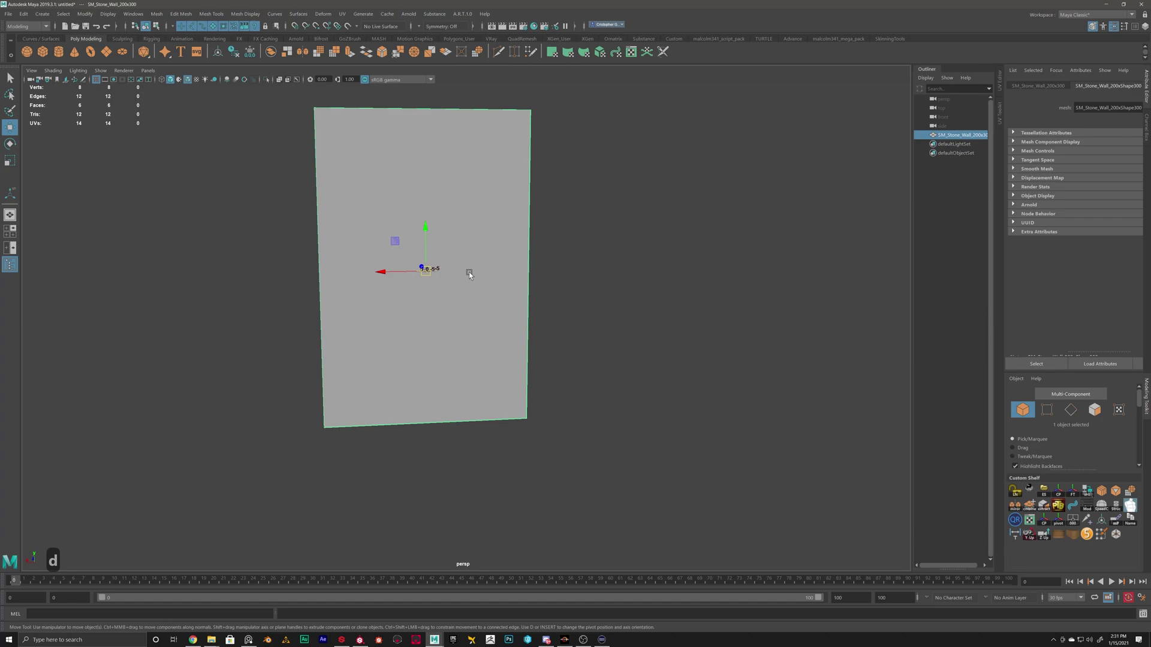
left_click_drag(470, 275, 430, 242, "alt")
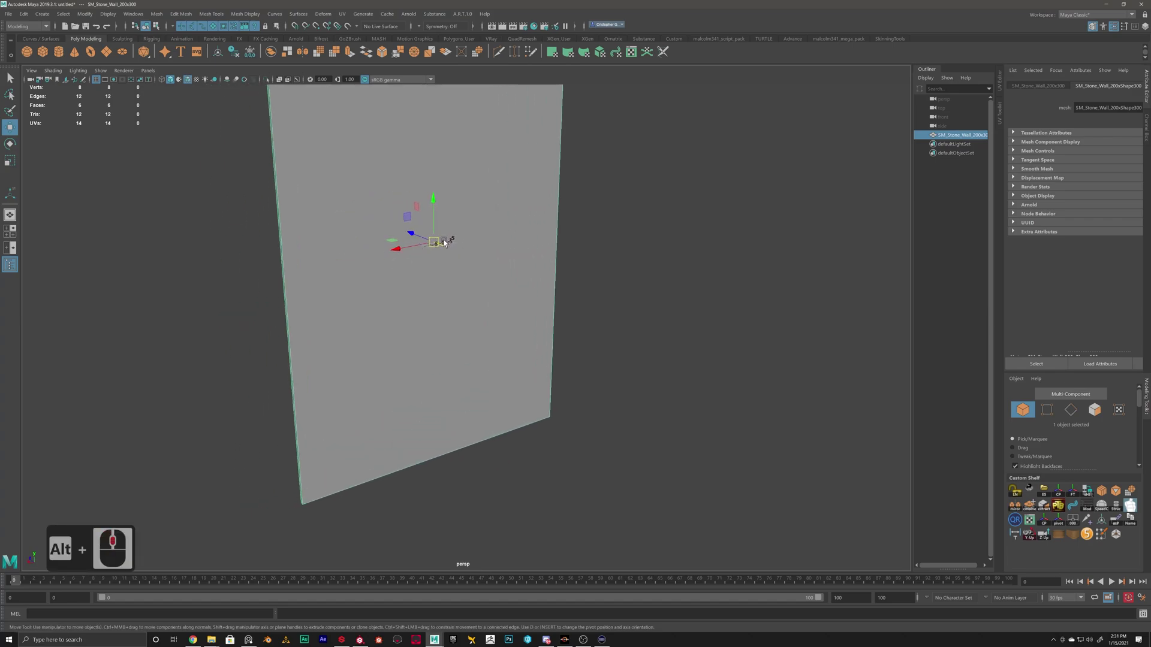
Step: Turn on pivot editing and snap the wall's pivot to its bottom edge
key("d")
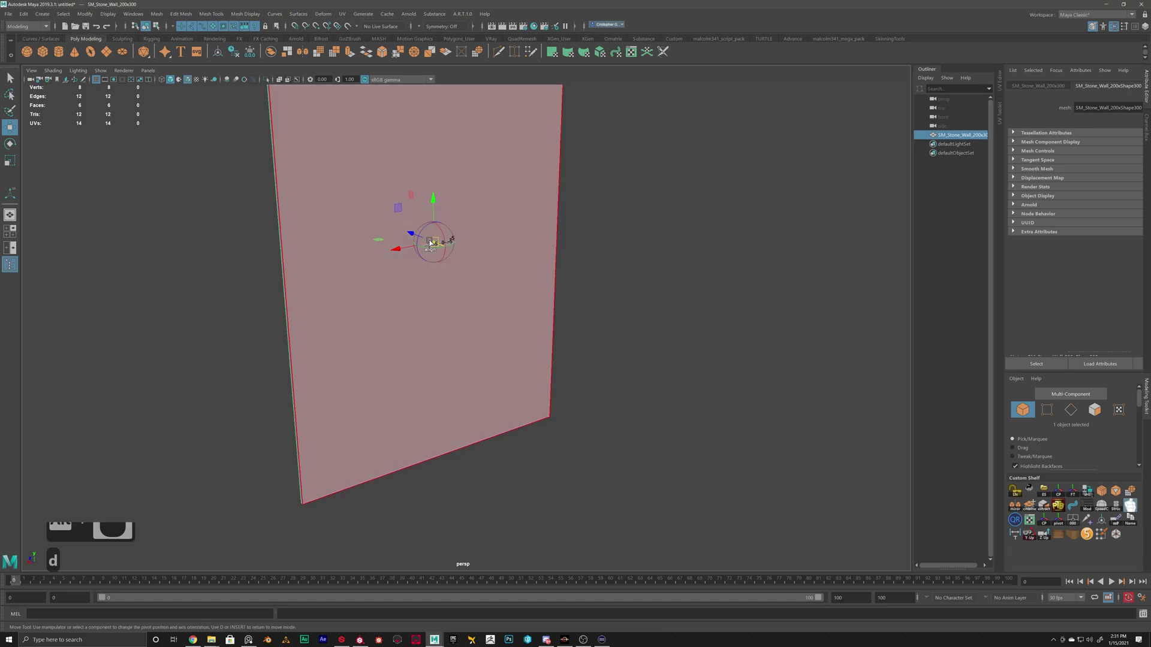
key("d")
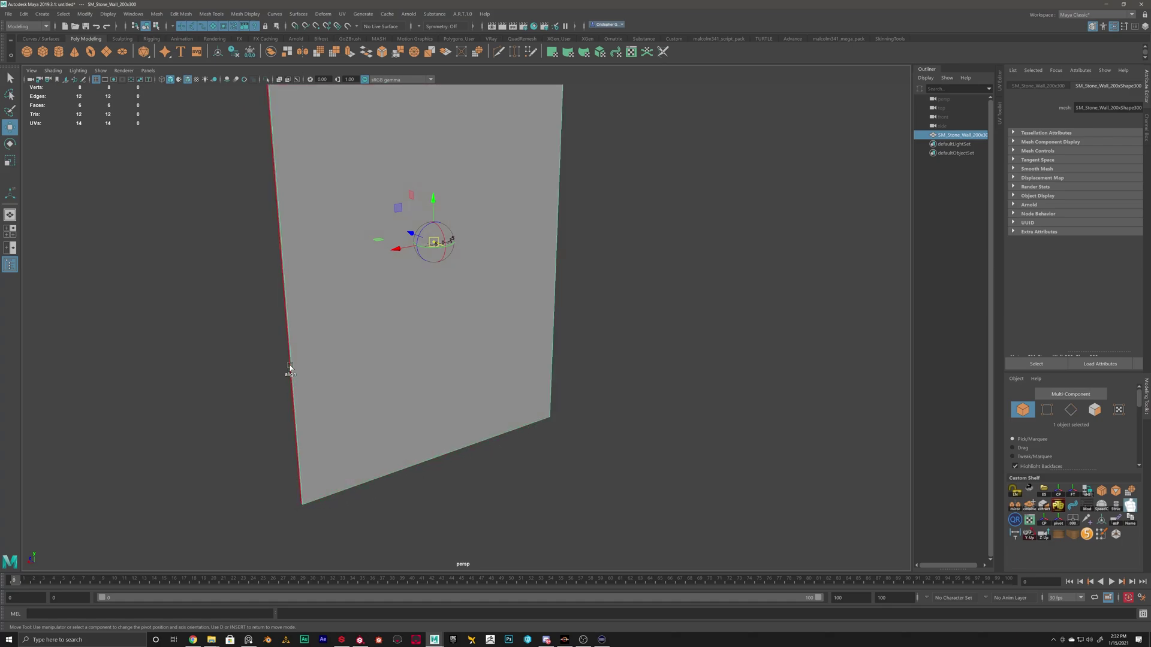
left_click(445, 458)
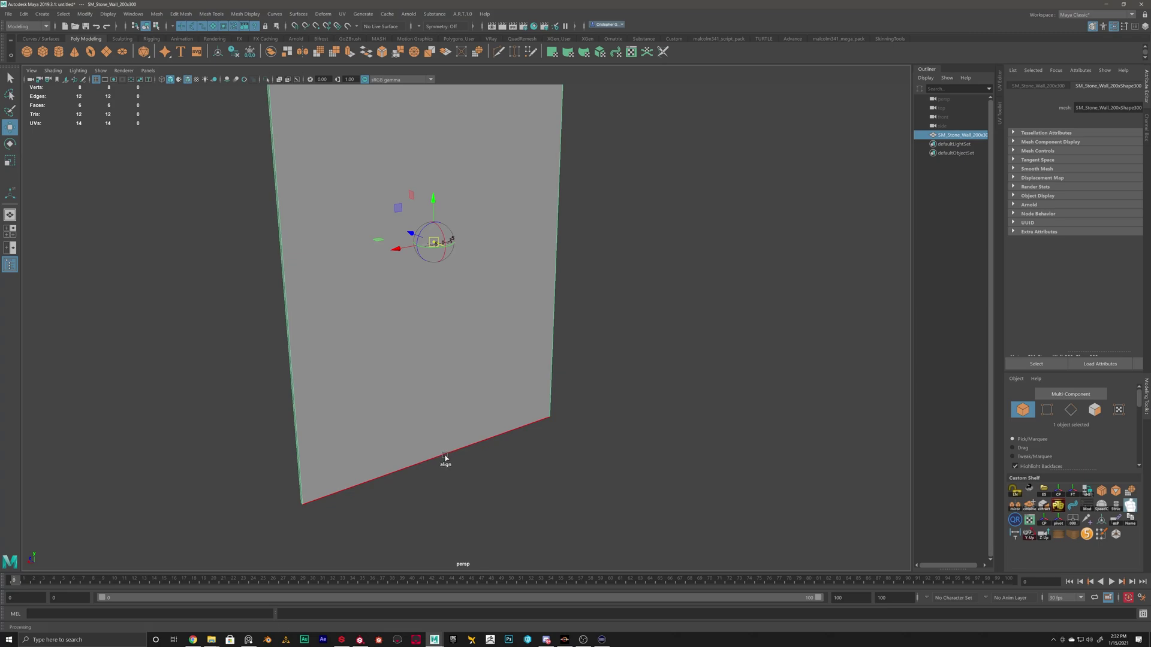
left_click_drag(444, 242, 489, 332, "alt")
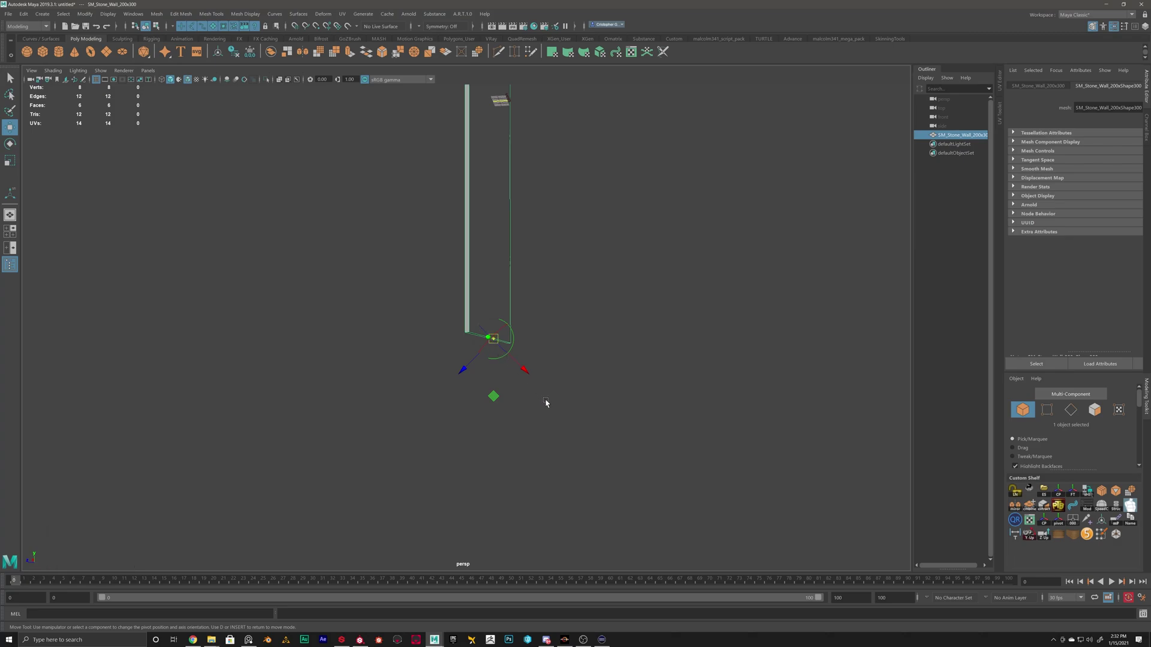
Step: Snap the wall's pivot to the middle of its vertical side edge and leave pivot editing
left_click_drag(546, 402, 373, 259, "alt")
left_click(373, 258)
middle_click_drag(496, 238, 546, 477, "alt")
left_click_drag(547, 476, 432, 388, "alt")
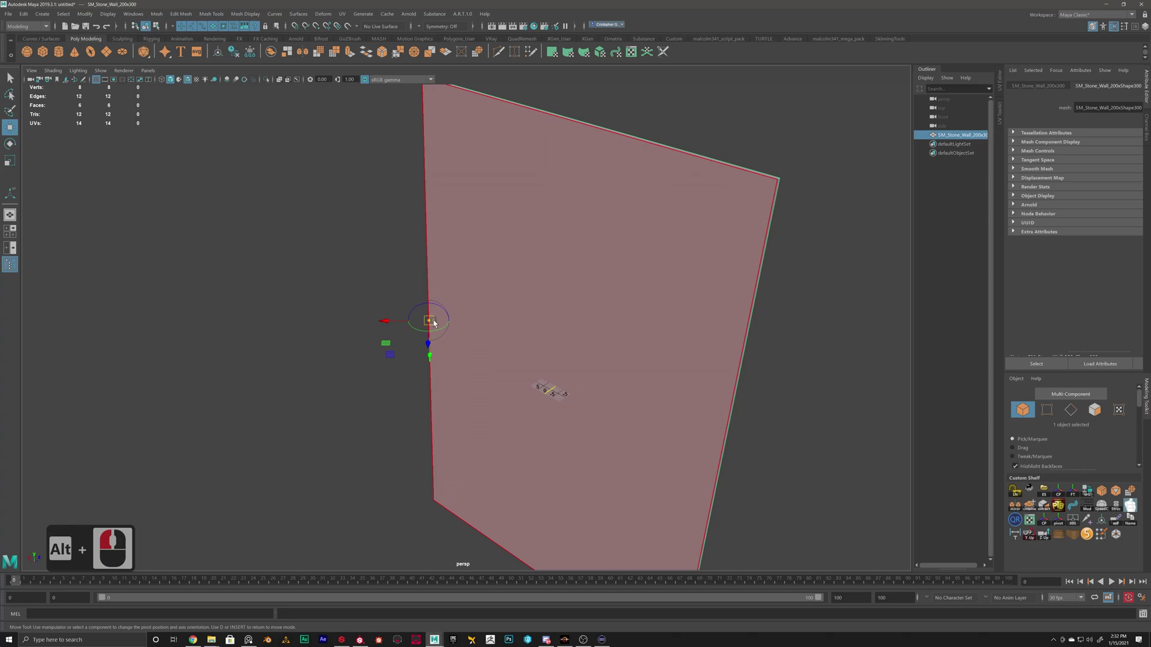
left_click_drag(401, 321, 501, 326, "alt")
left_click(501, 326, "alt")
key("d")
scroll(443, 311, "down", 3)
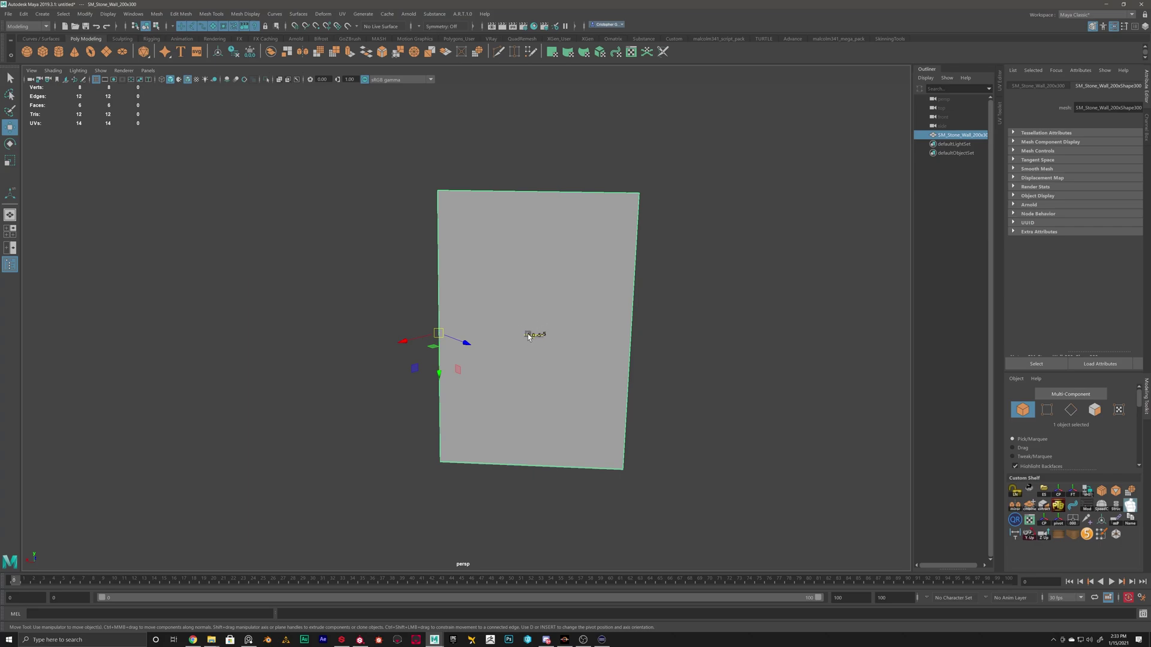
Step: Return the wall's pivot to its middle with Center Pivot
left_click(43, 14)
mouse_move(85, 15)
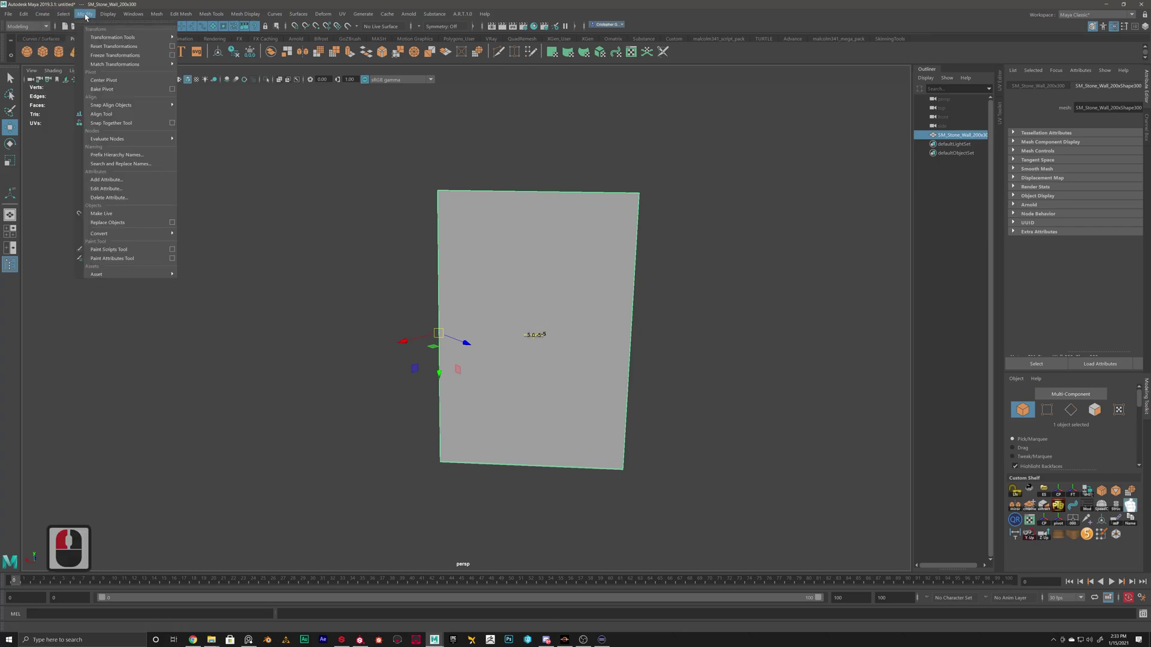
left_click(103, 80)
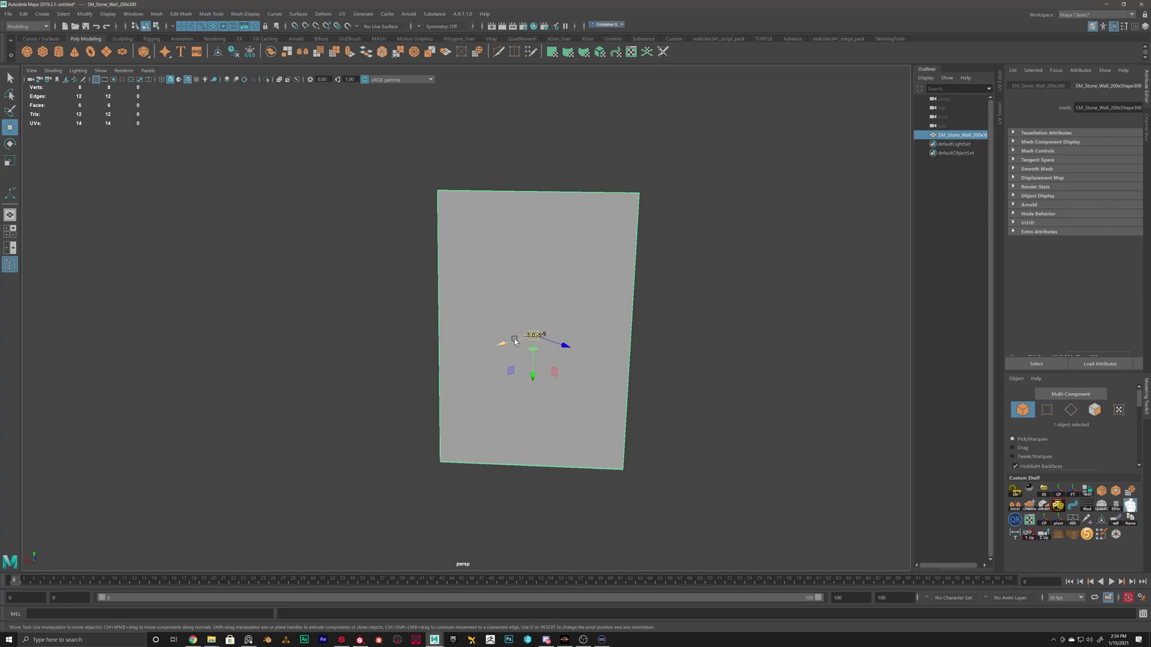
Step: Reset the custom pivot in the Move tool settings so the axis orientation is Object, and close the settings
double_click(11, 127)
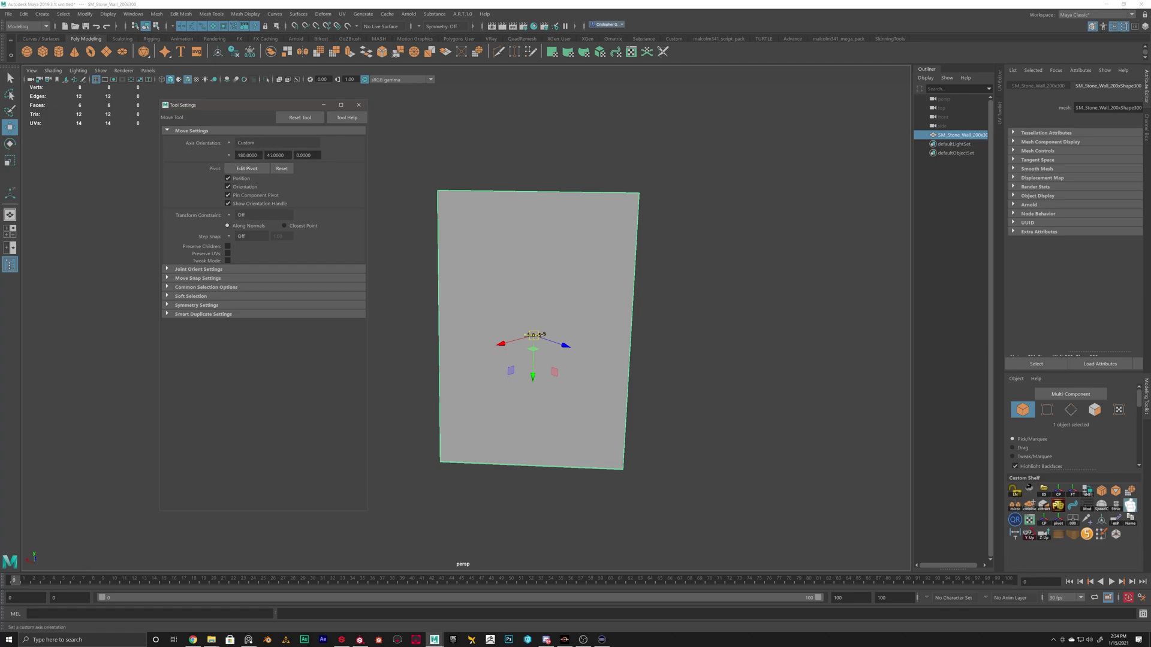
left_click(284, 171)
left_click(282, 169)
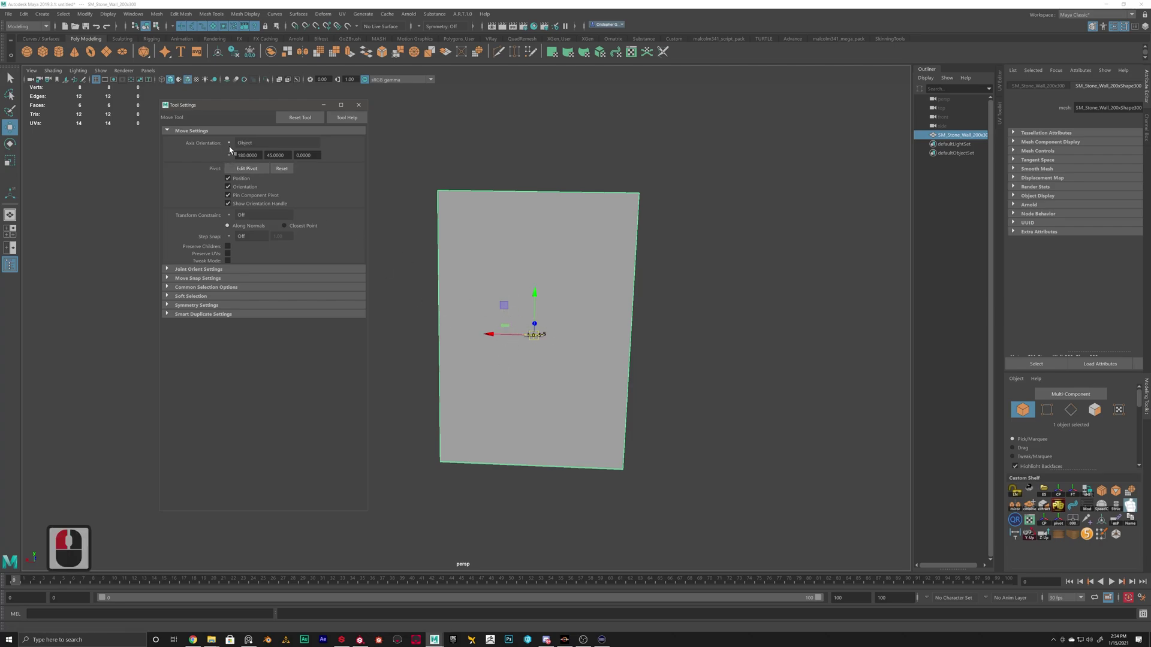
left_click(359, 105)
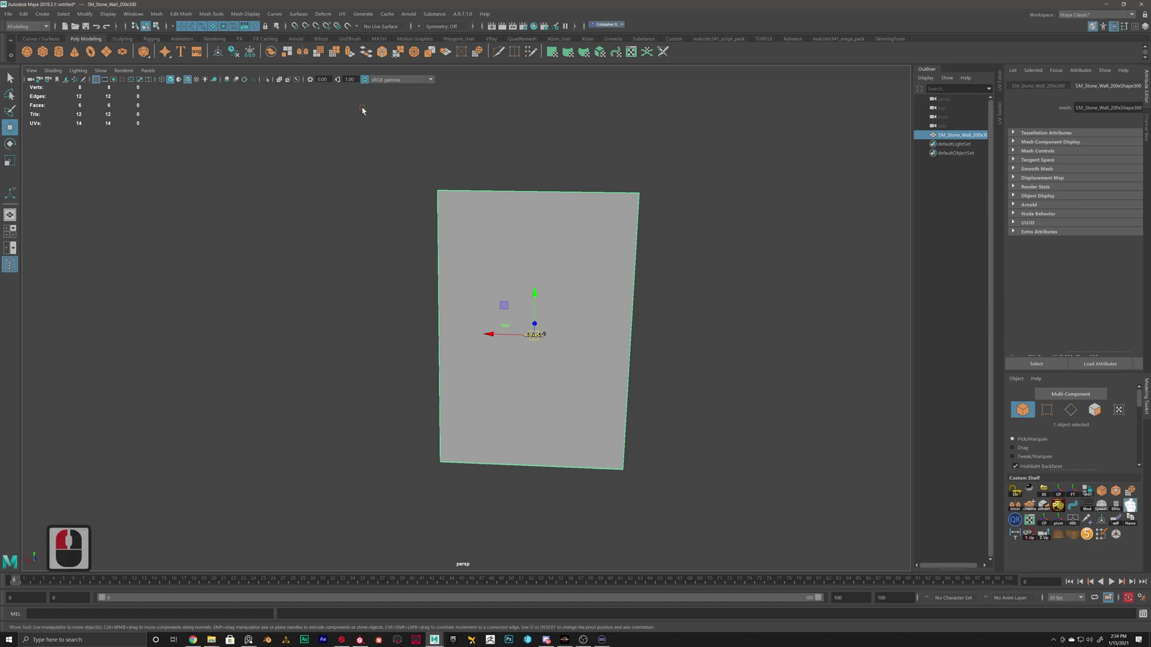
Step: Turn on pivot editing for the wall and make the pivot's vertical Y axis active
left_click_drag(426, 259, 537, 284, "alt")
middle_click_drag(537, 284, 467, 280, "alt")
left_click_drag(467, 279, 453, 284, "alt")
middle_click_drag(454, 284, 451, 228, "alt")
scroll(451, 228, "up", 5, "alt")
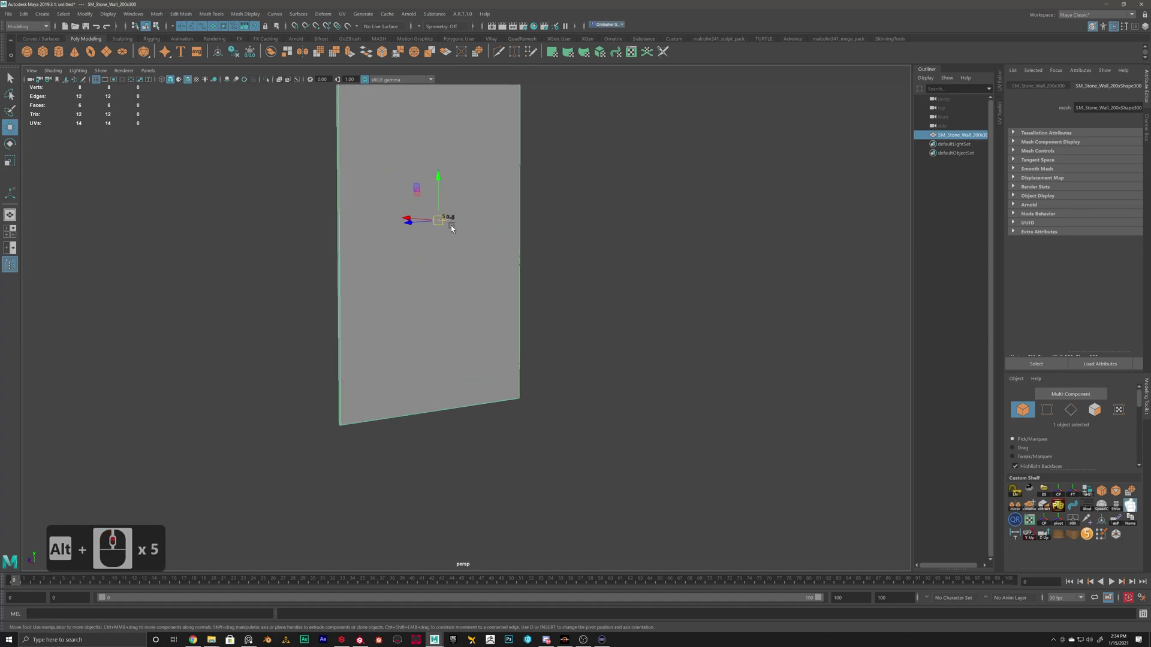
left_click_drag(463, 224, 466, 228, "alt")
key("d")
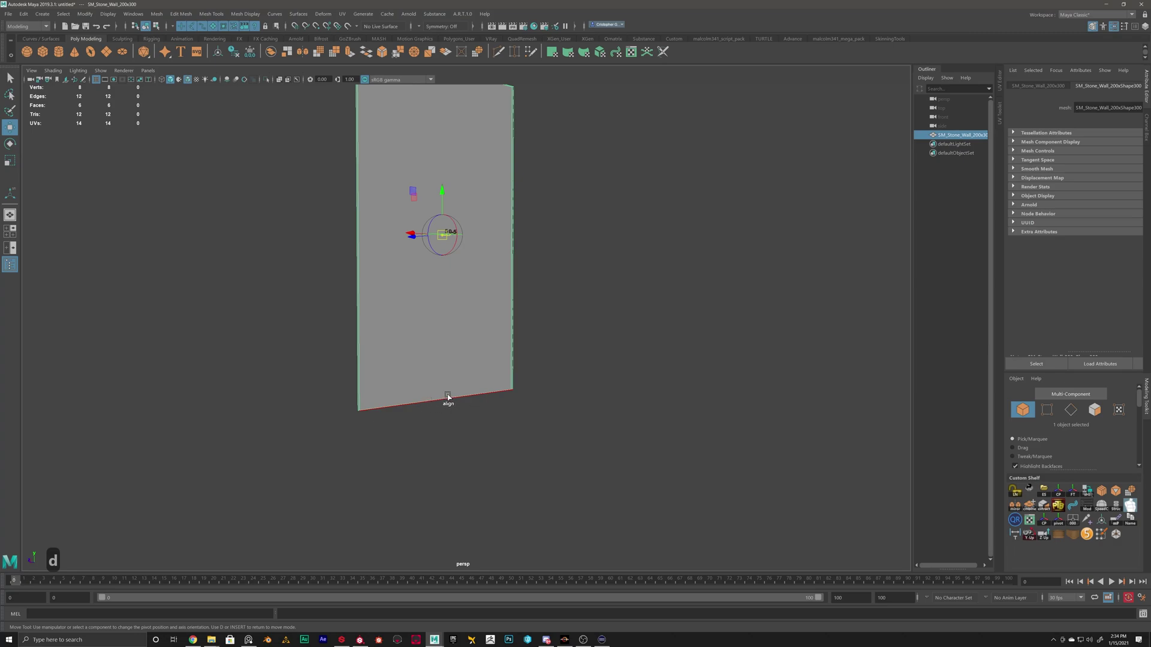
left_click(443, 192)
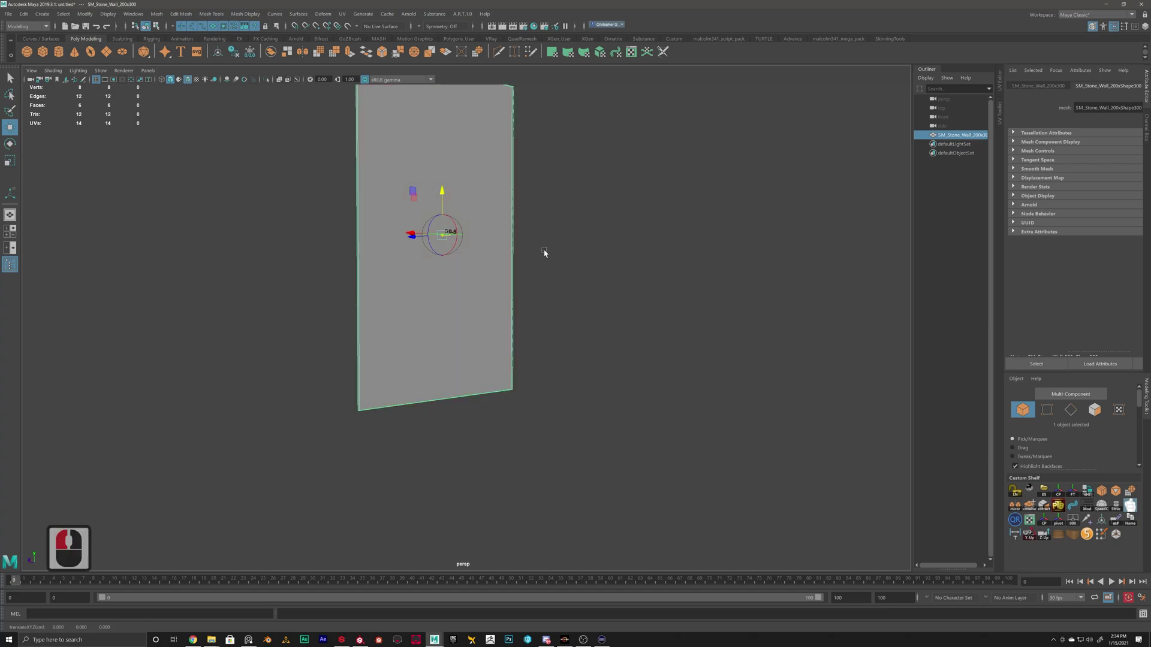
Step: Activate the pivot's Z, X and Y axes one after another, and undo the last pivot move
left_click_drag(451, 253, 472, 270, "alt")
left_click(376, 200)
left_click(393, 222)
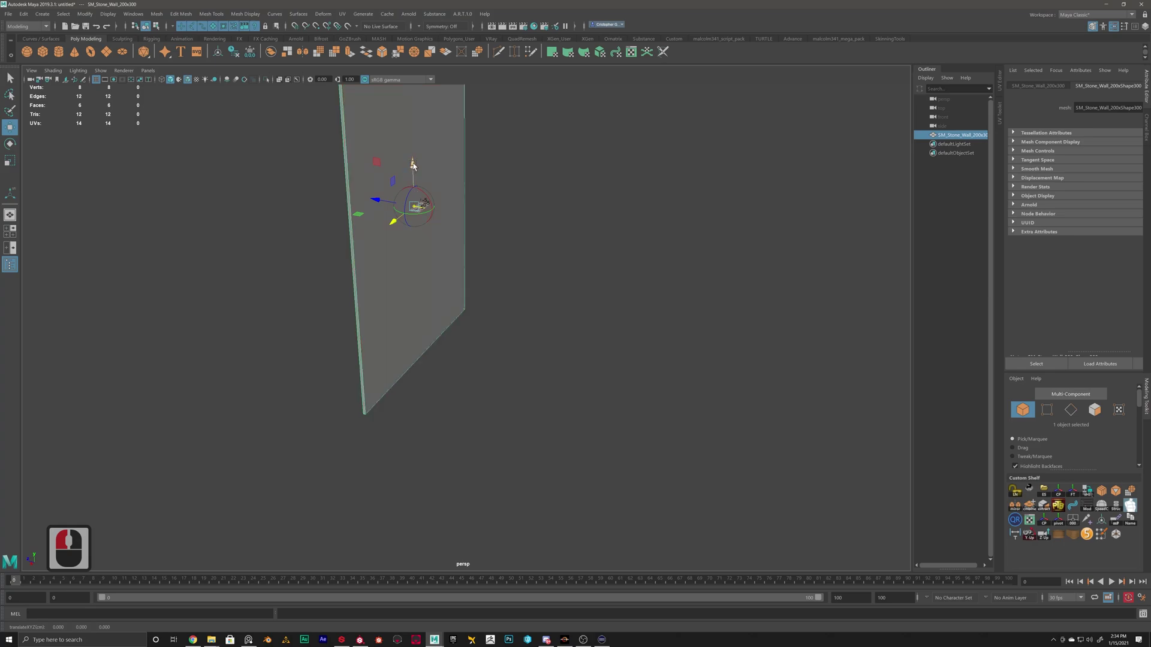
left_click(413, 165)
left_click_drag(529, 290, 516, 319, "alt")
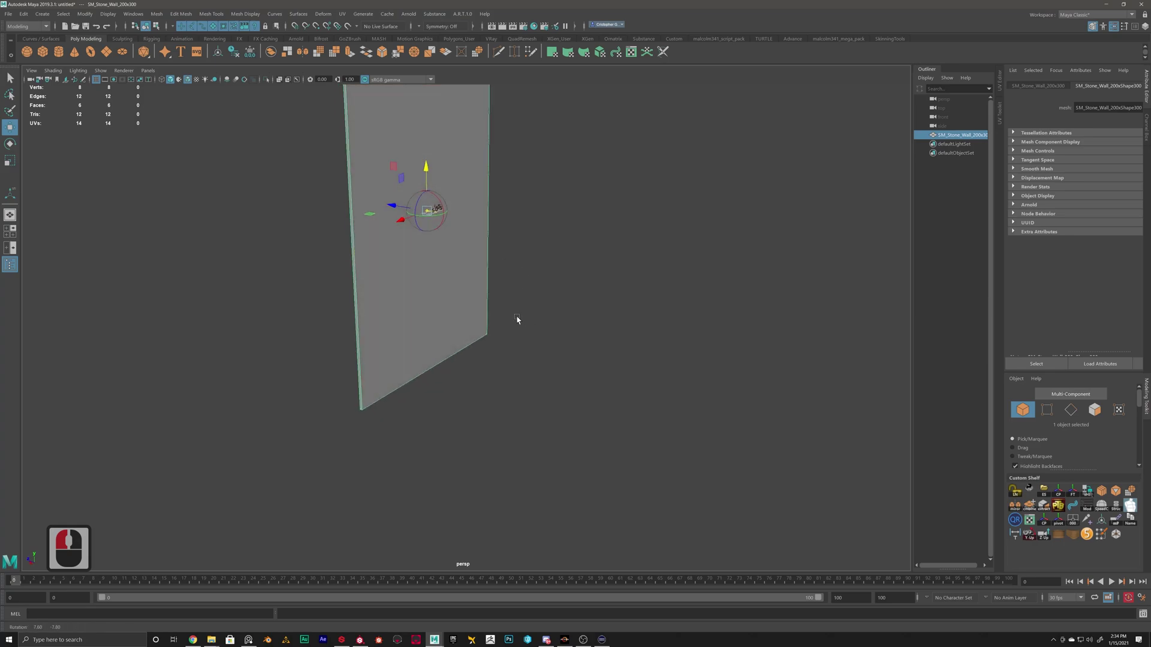
key("ctrl+z")
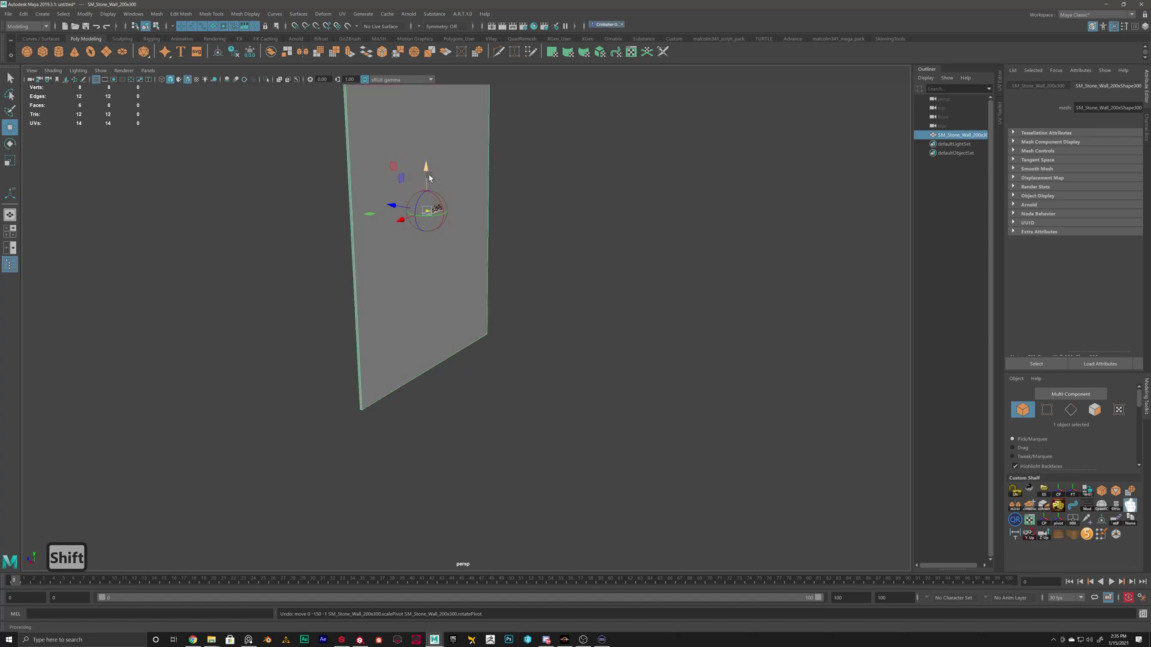
Step: Snap the wall's pivot to the middle of its bottom face and check its placement from several angles
left_click(437, 364, "shift")
left_click_drag(545, 395, 449, 354, "alt")
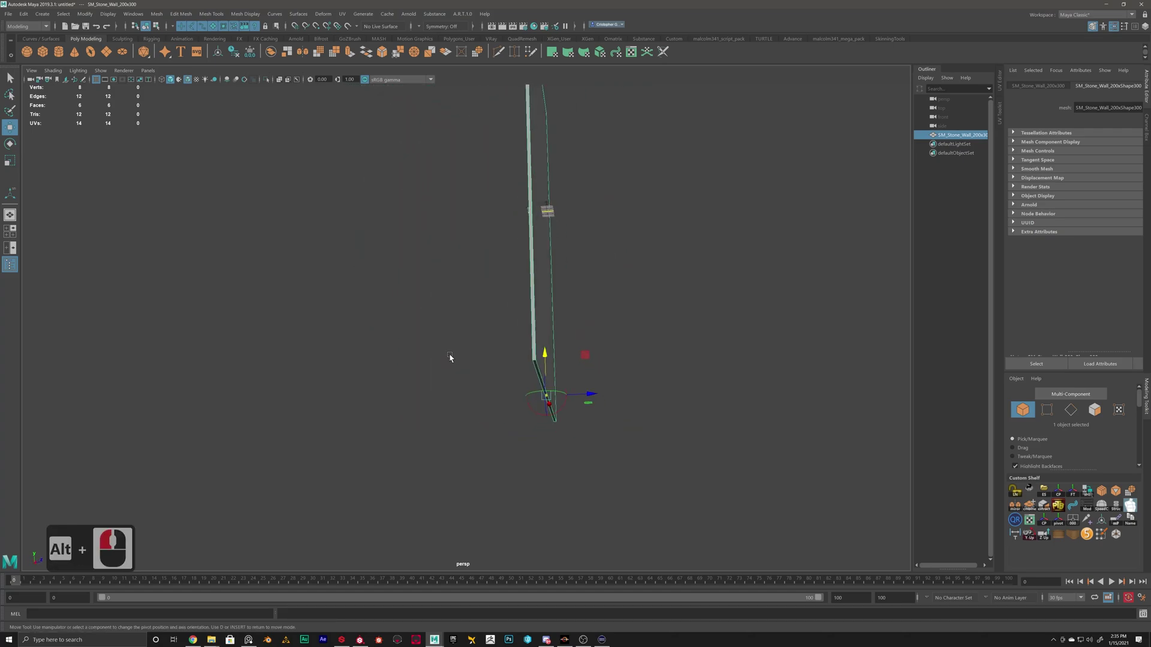
left_click_drag(571, 362, 441, 361, "alt")
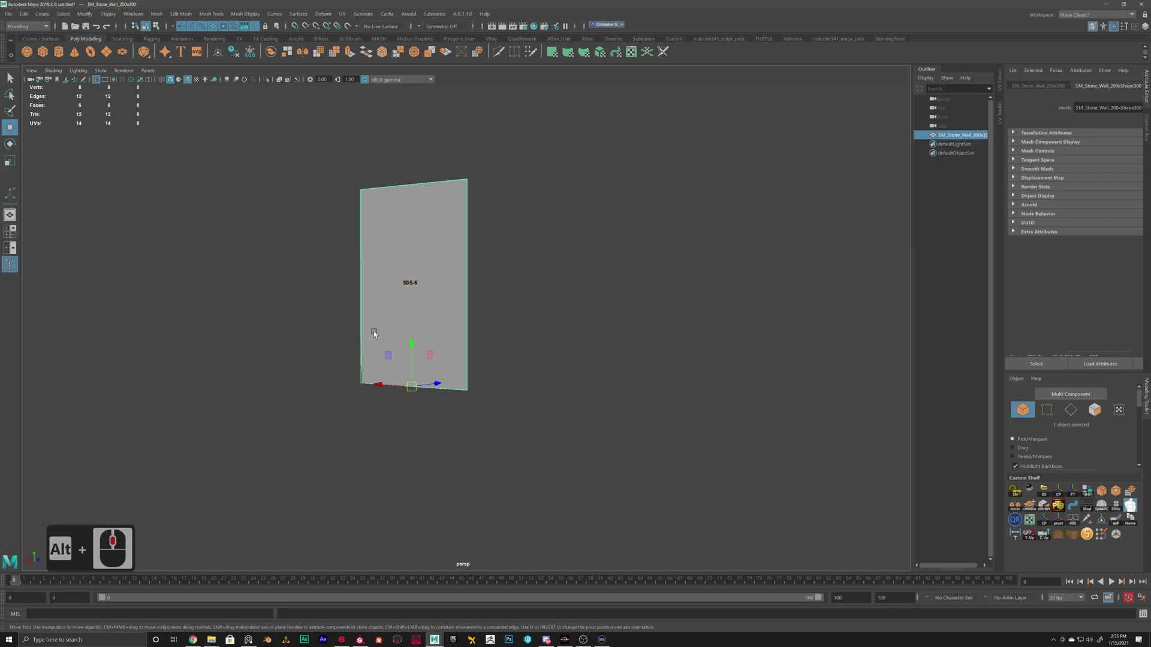
left_click_drag(389, 310, 415, 308, "alt")
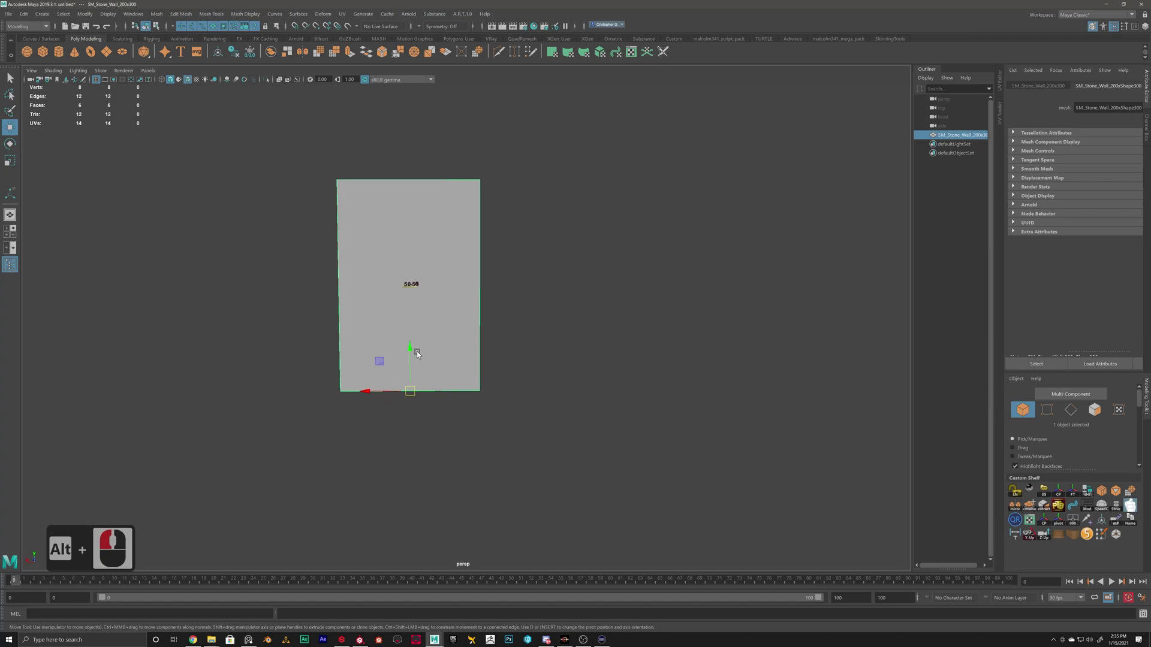
Step: Leave pivot editing and move the wall up along Y until its base sits near the grid
key("w")
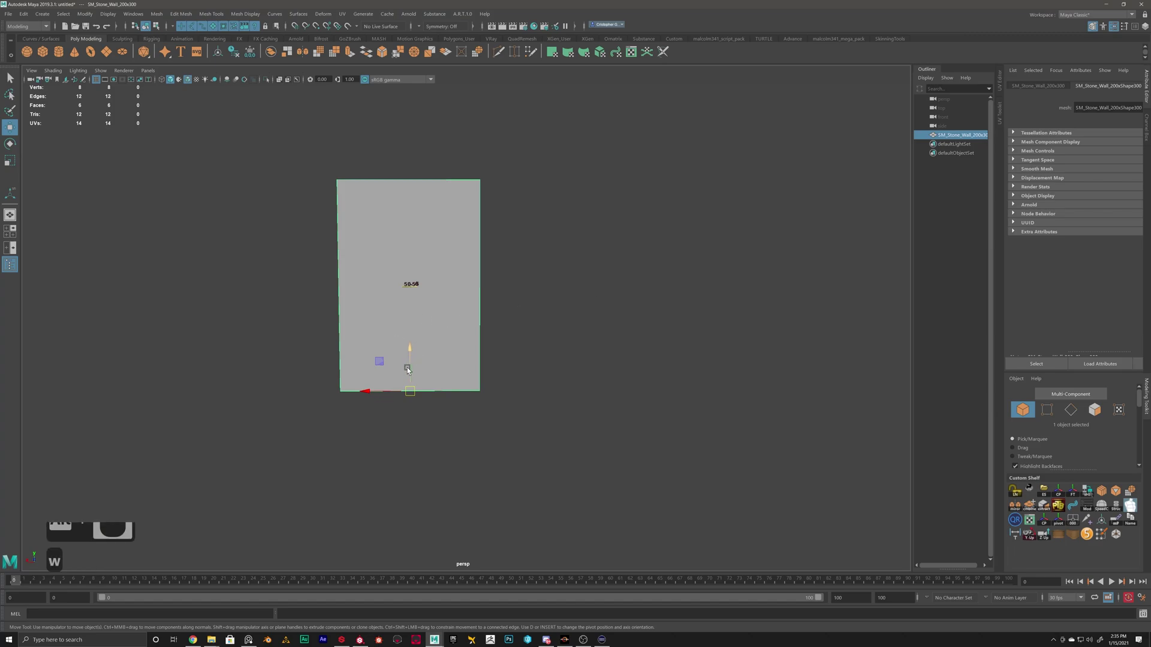
left_click_drag(410, 351, 411, 245)
scroll(429, 298, "up", 13, "alt")
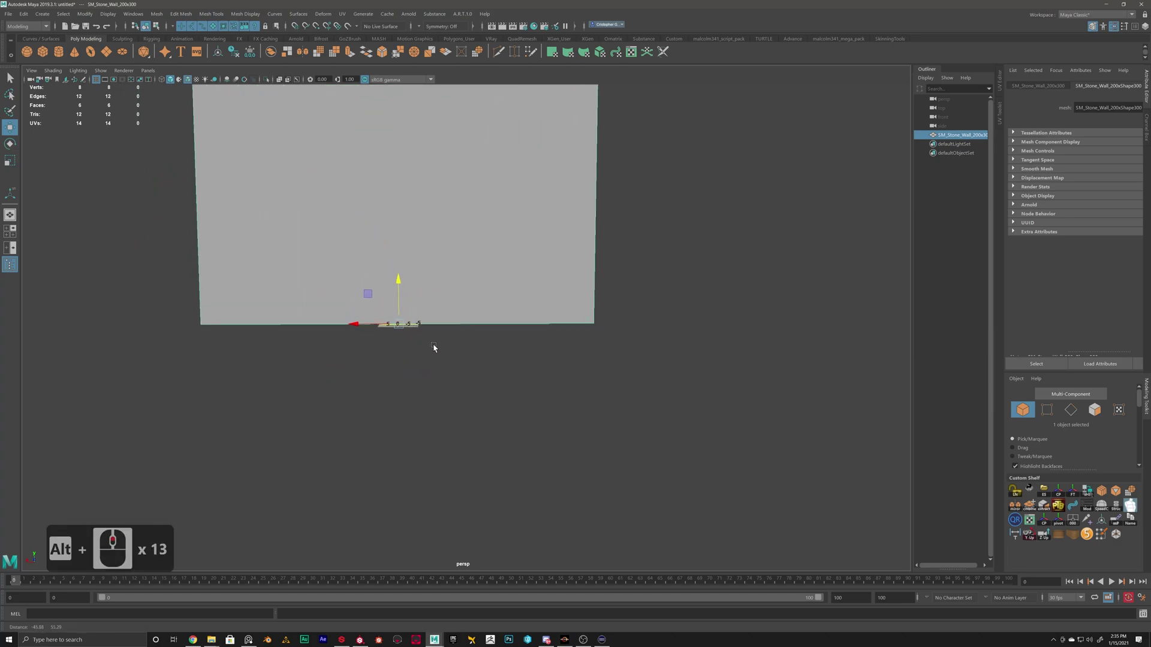
scroll(359, 326, "up", 7, "alt")
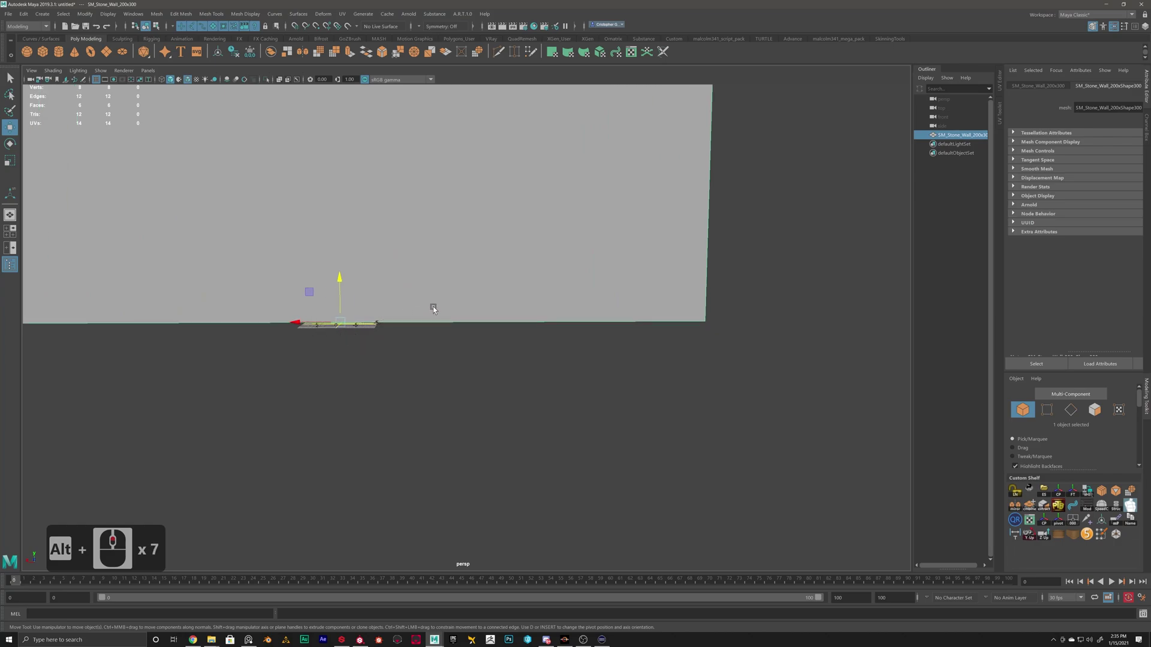
scroll(440, 307, "down", 17)
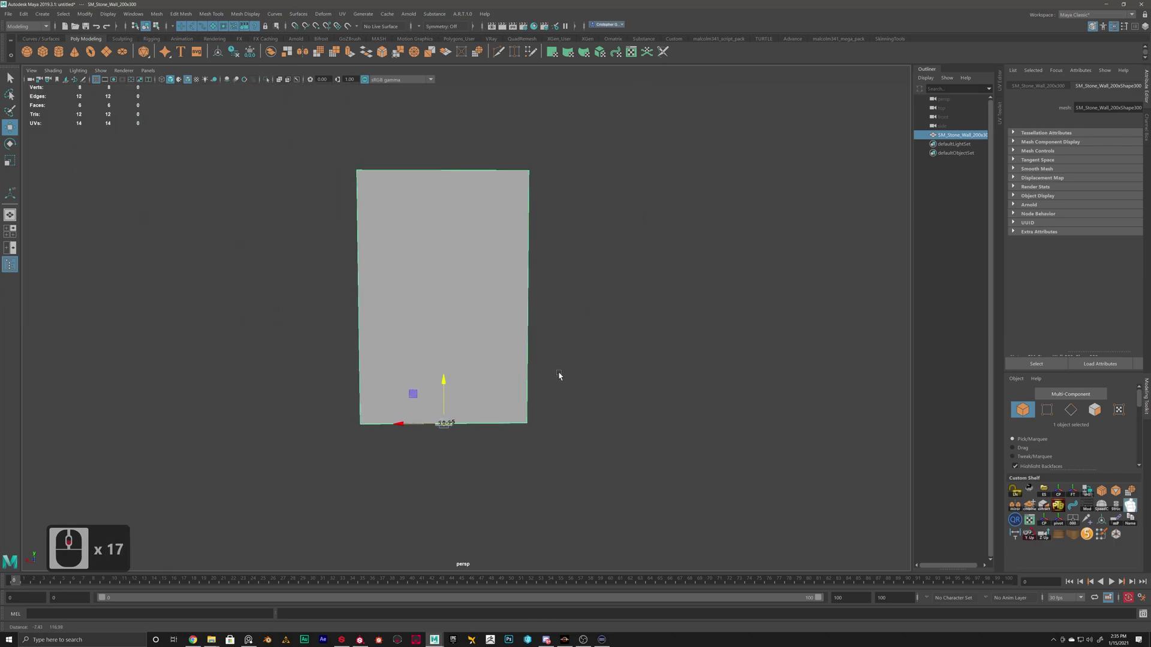
middle_click_drag(558, 372, 559, 373, "alt")
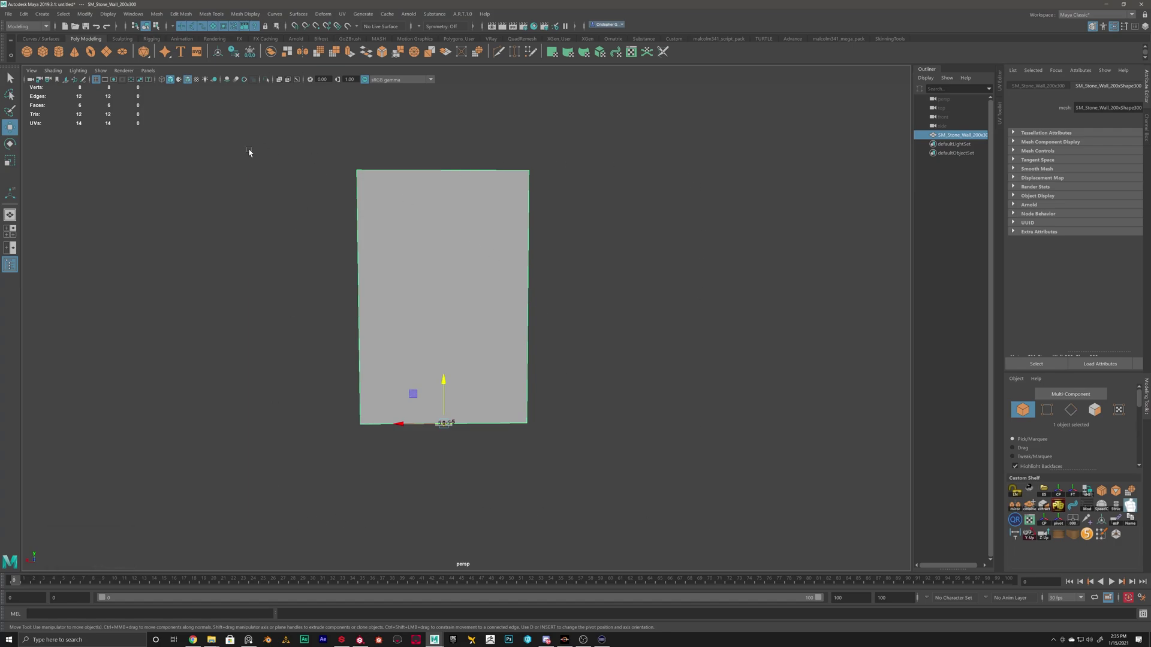
Step: Switch the viewport layout to Four Panes and toggle the perspective view between full size and the four-pane layout
left_click(148, 70)
mouse_move(162, 136)
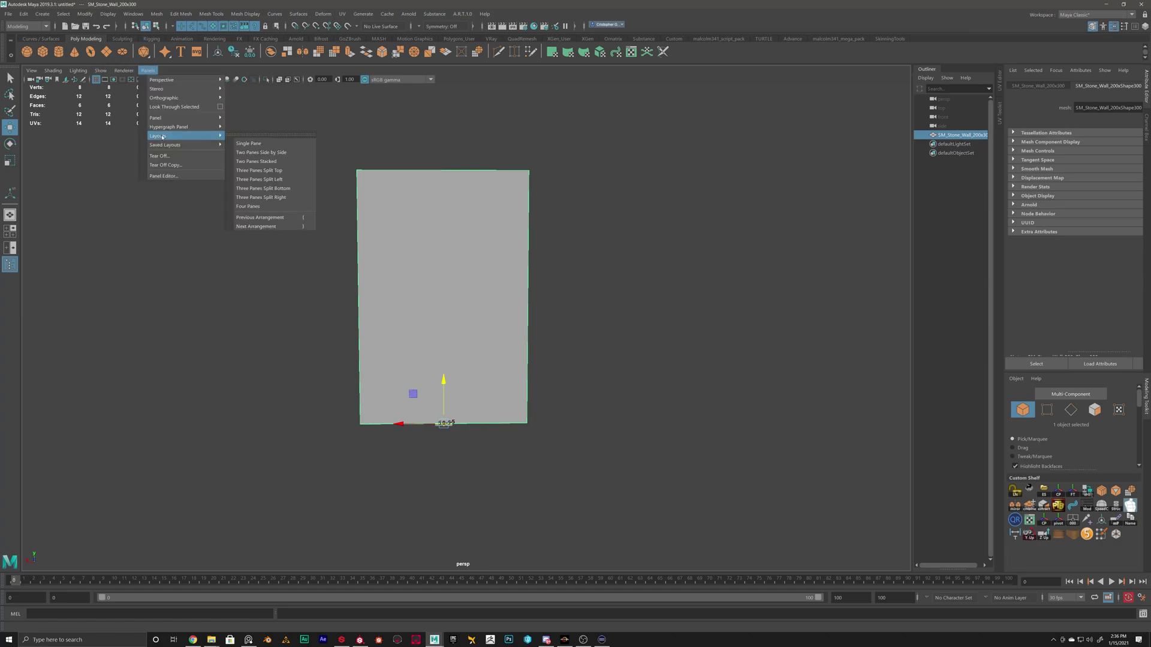
left_click(252, 206)
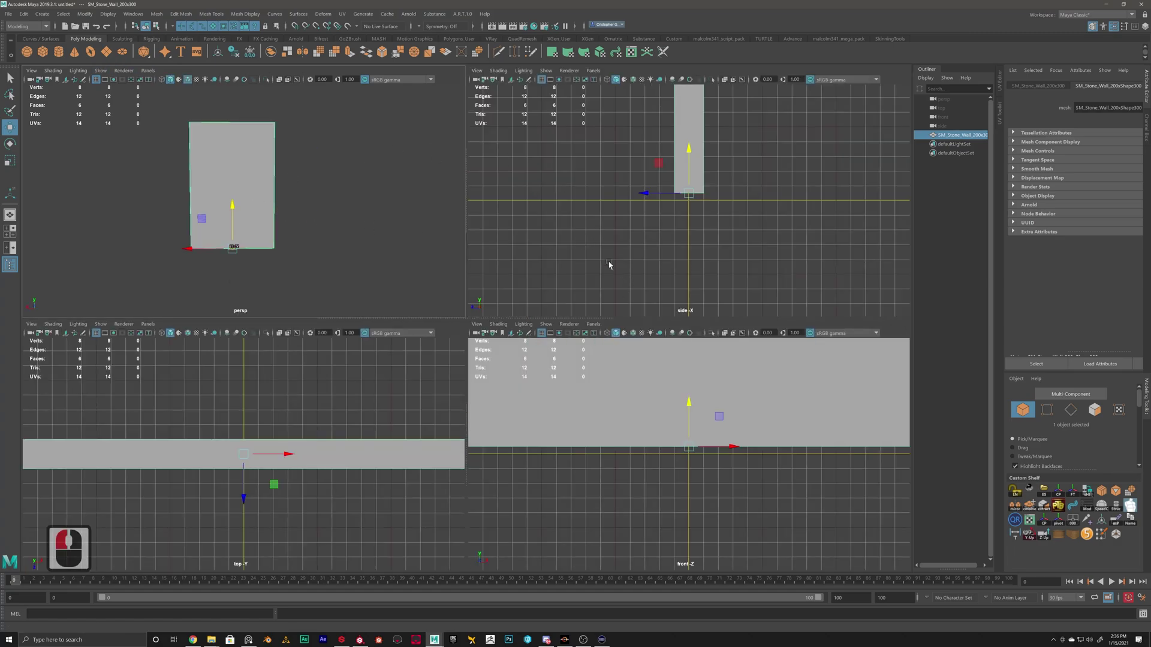
key("space")
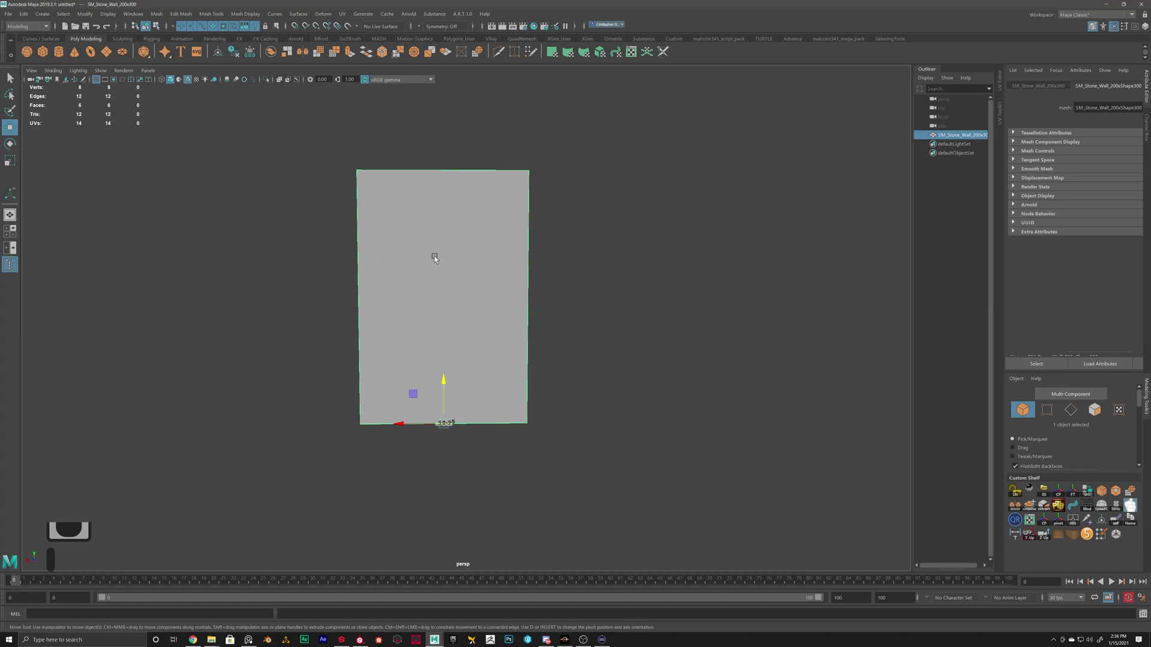
key("space")
key("space")
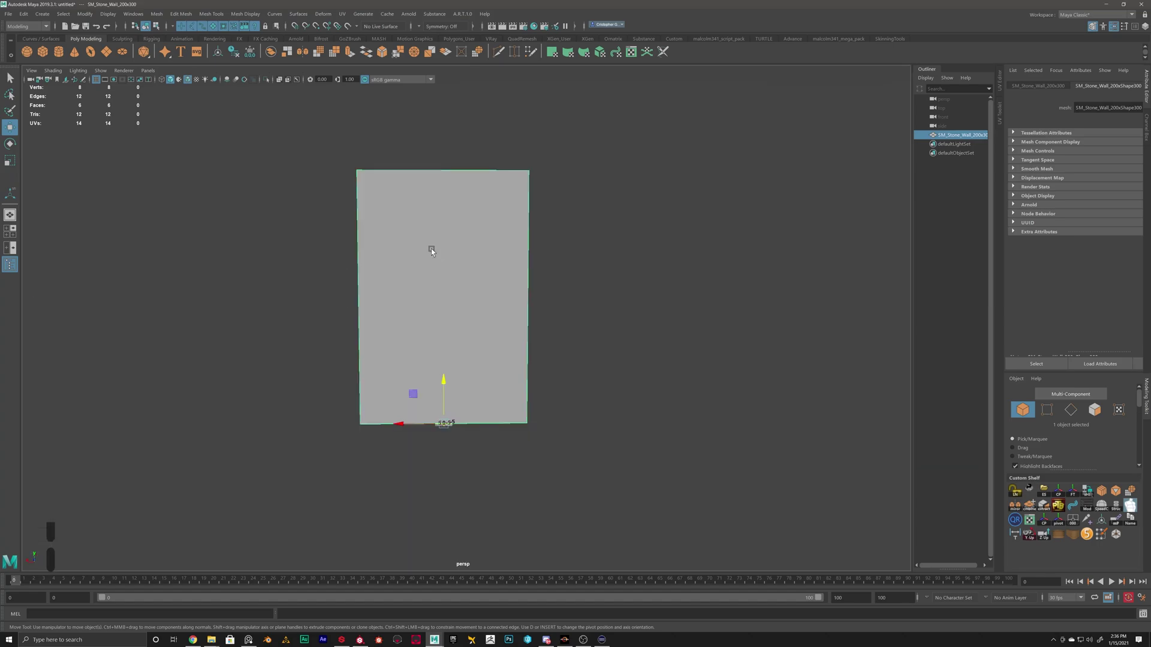
key("space")
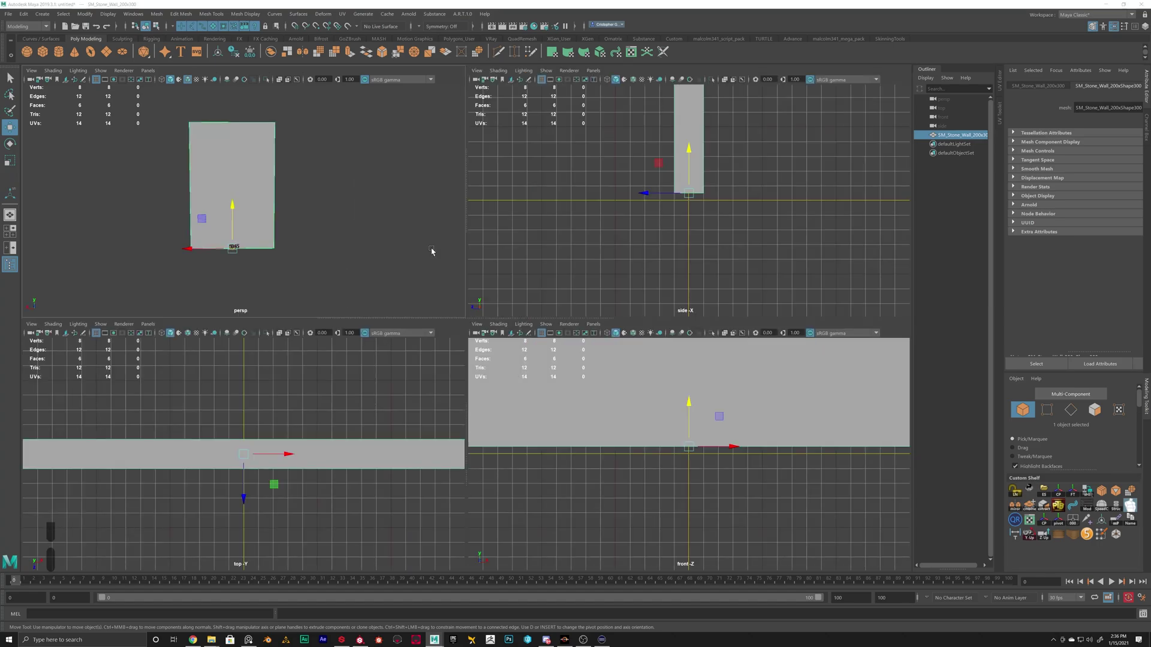
key("space")
key("space")
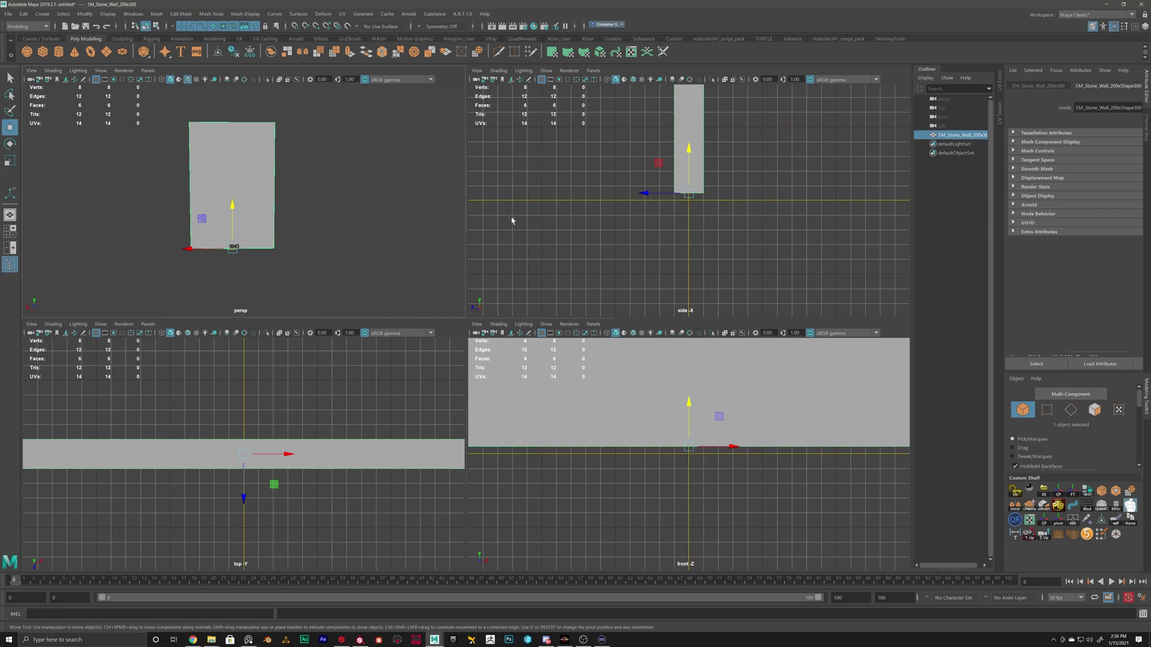
Step: Maximize the side and front orthographic views in turn, returning to the four-pane layout each time
key("space")
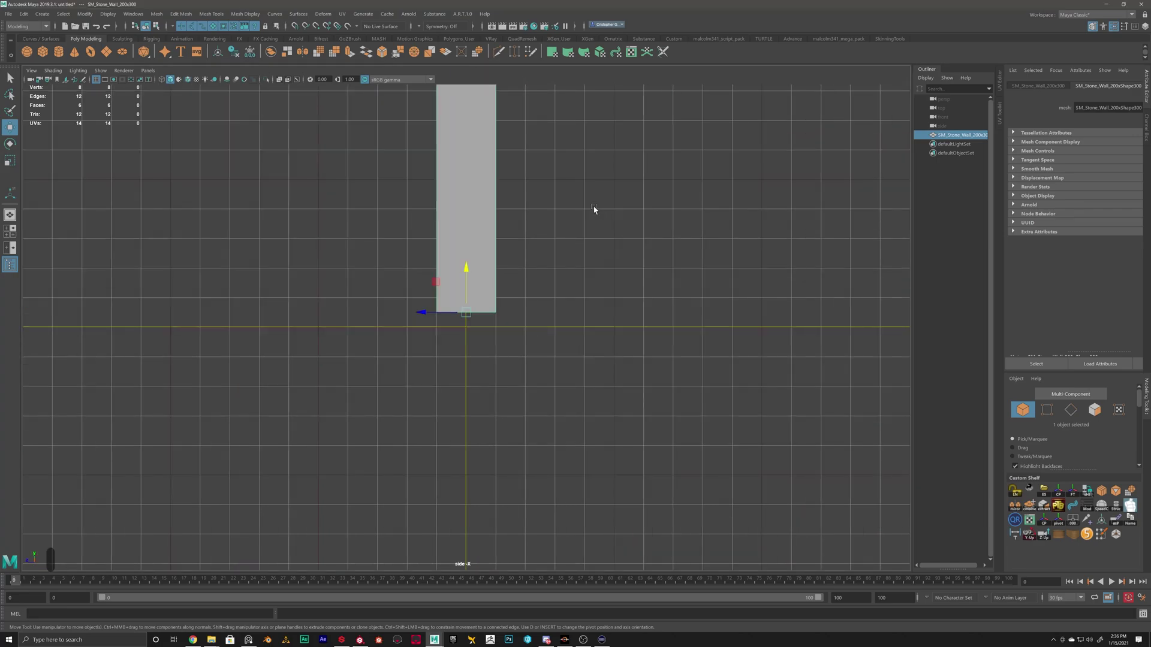
key("space")
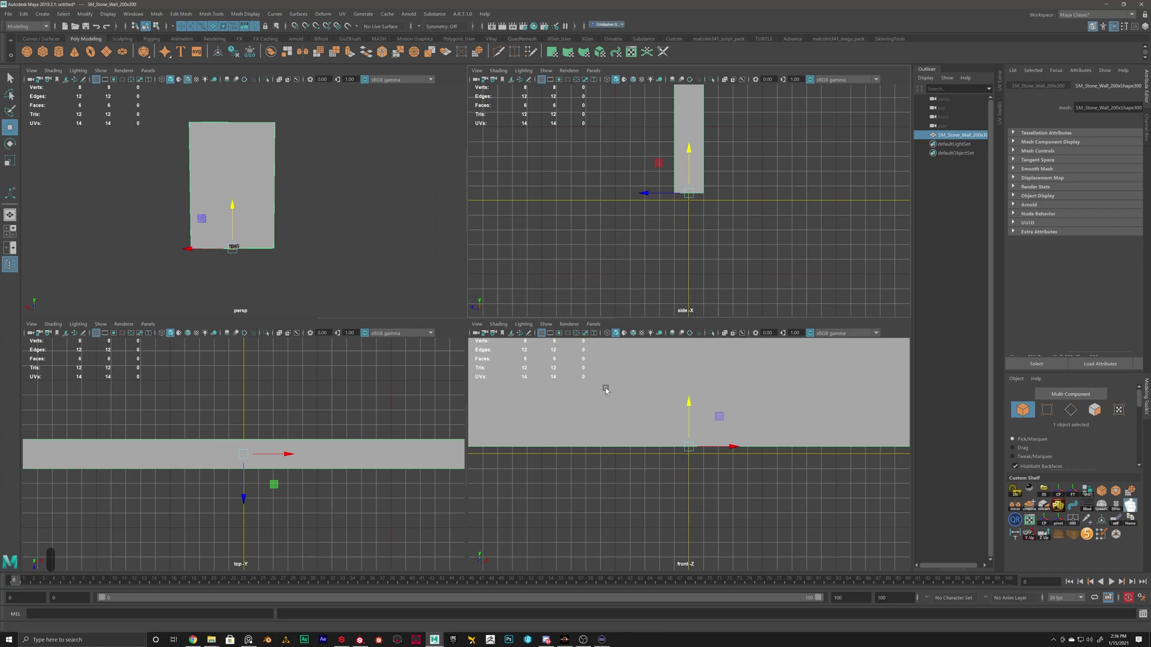
key("space")
key("space")
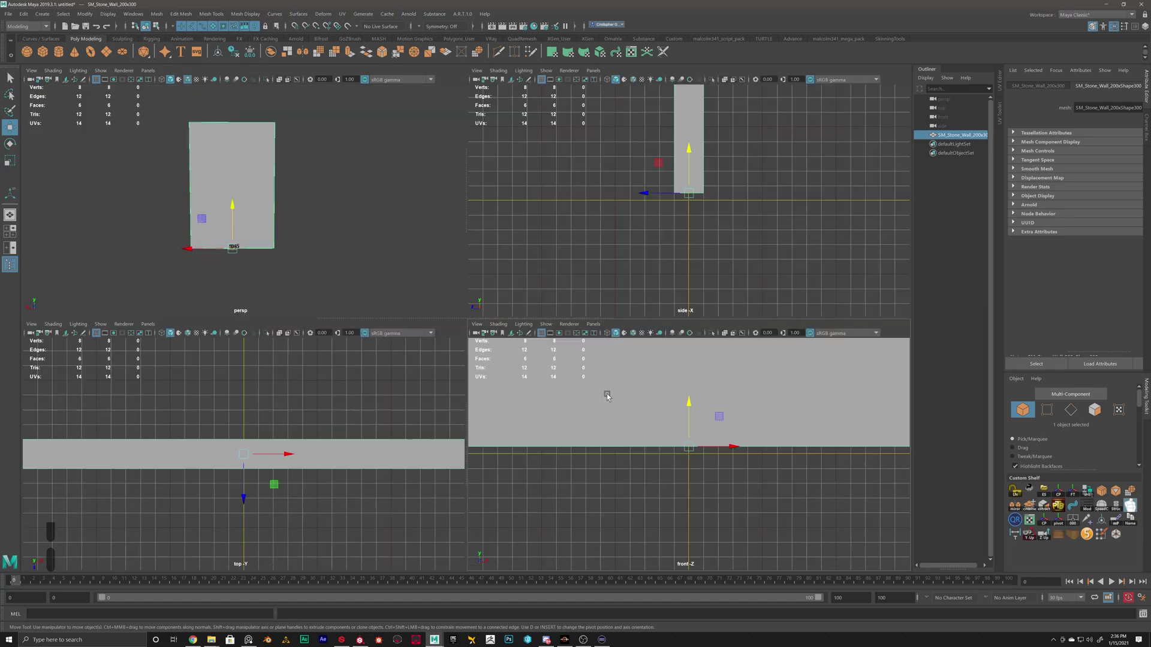
key("space")
key("space")
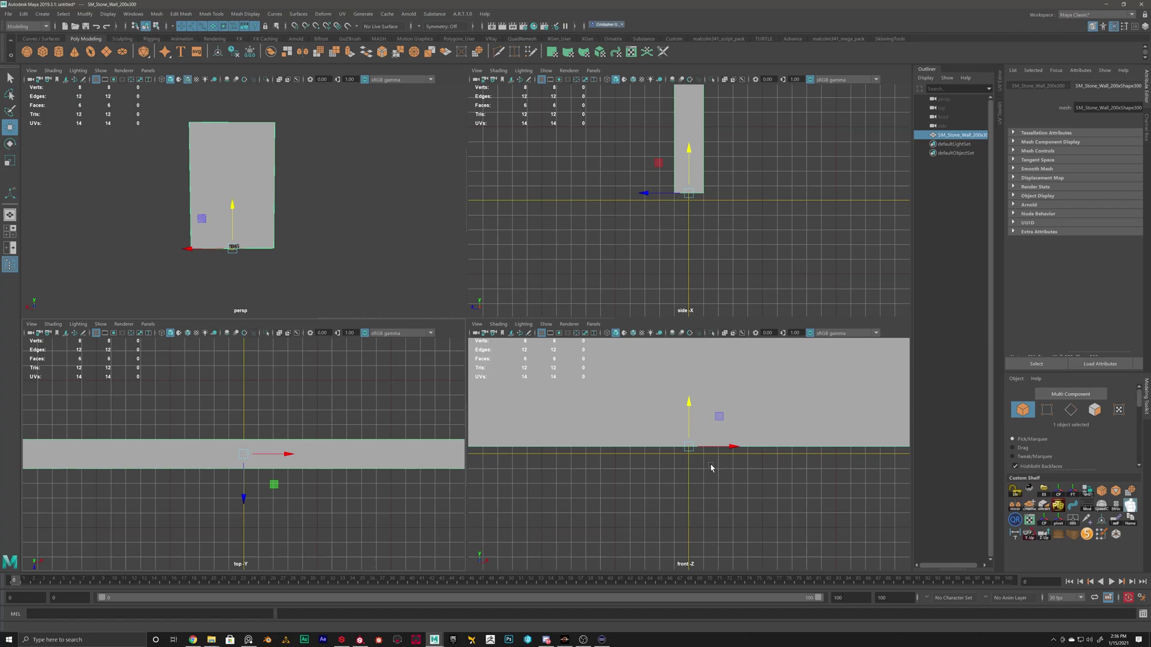
Step: In the full-size side view, lower the wall along Y so its base rests on the ground line
key("space")
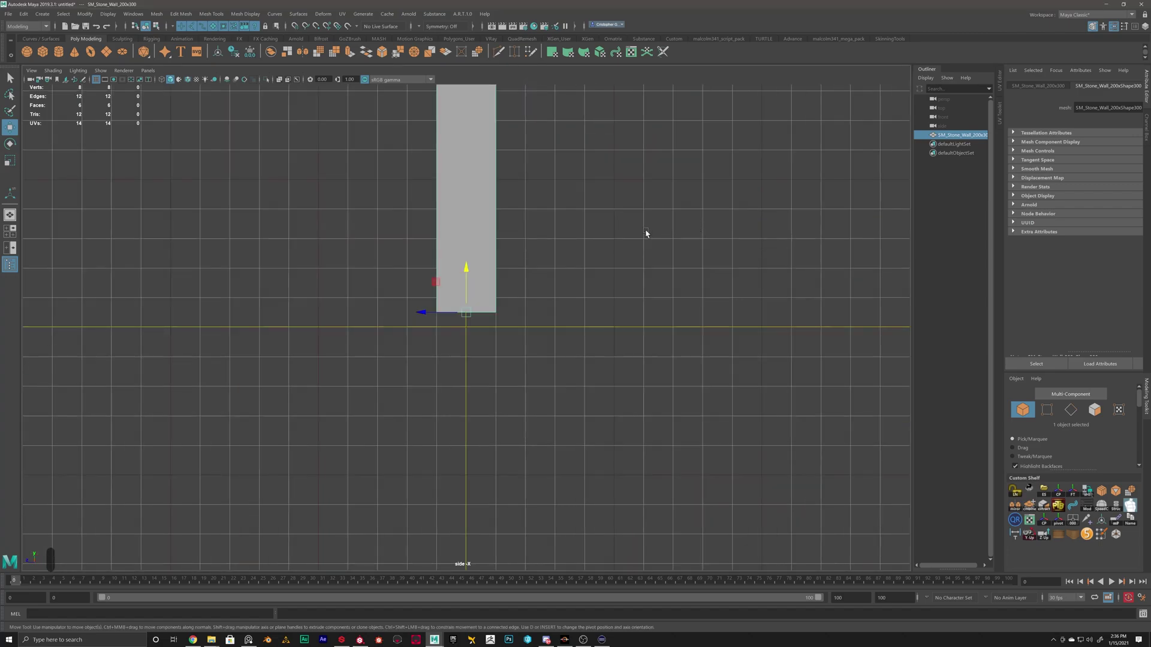
scroll(504, 323, "up", 17)
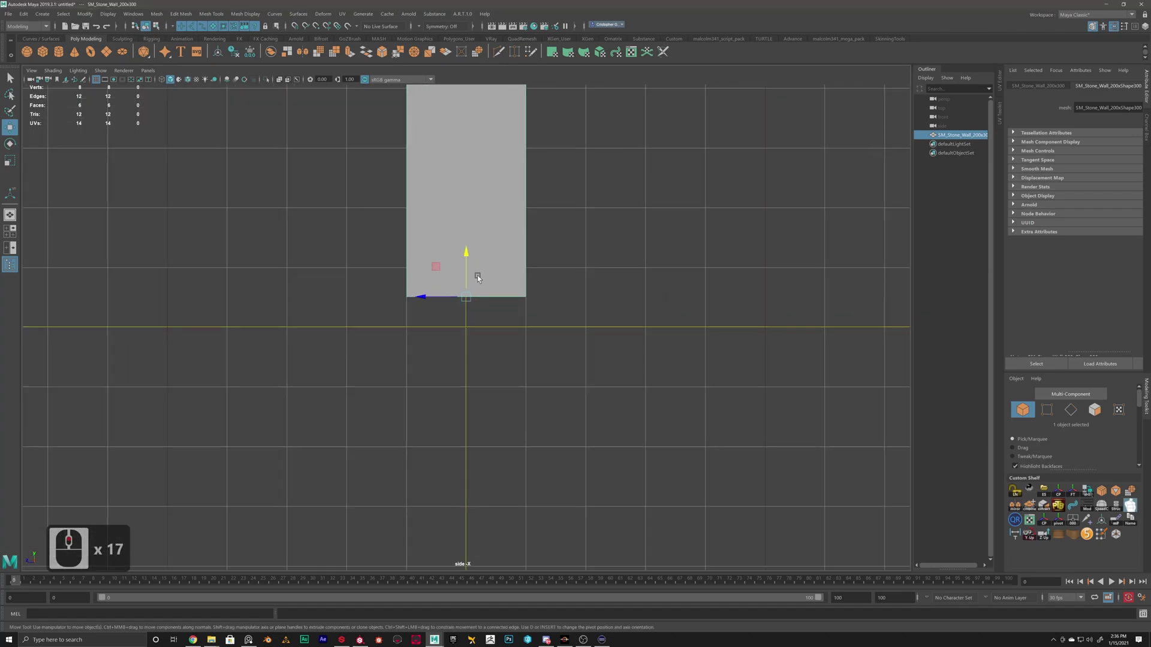
left_click_drag(469, 250, 472, 287)
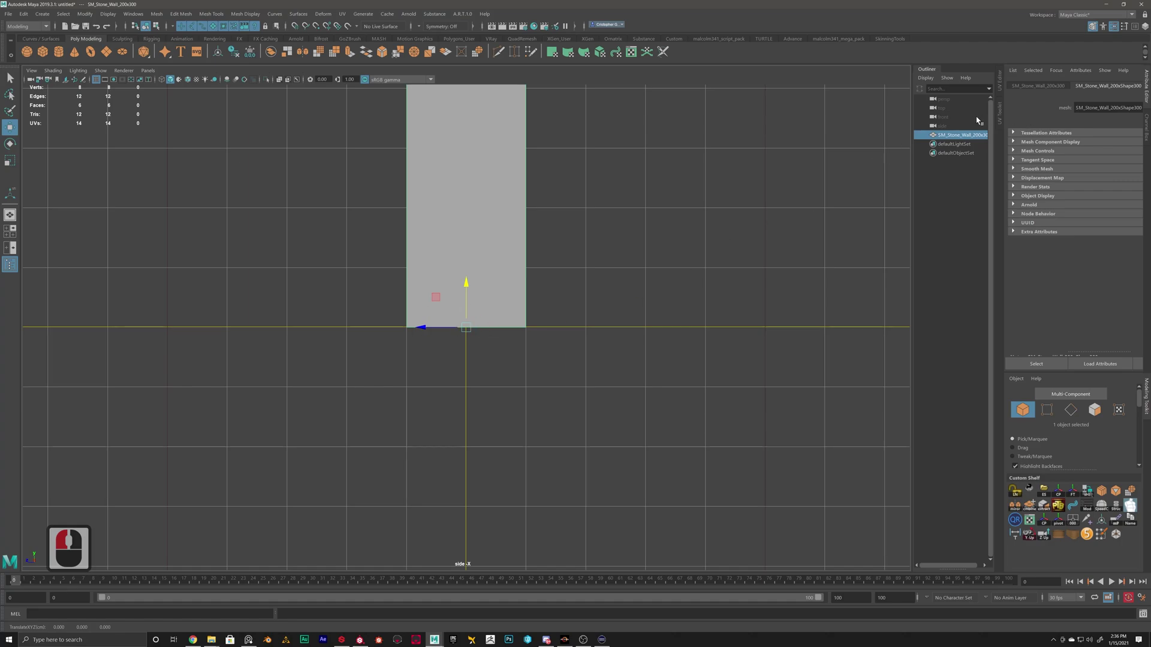
Step: Switch back and forth between the Attribute Editor and Channel Box, ending on the wall's transform values in the Channel Box
key("ctrl+a")
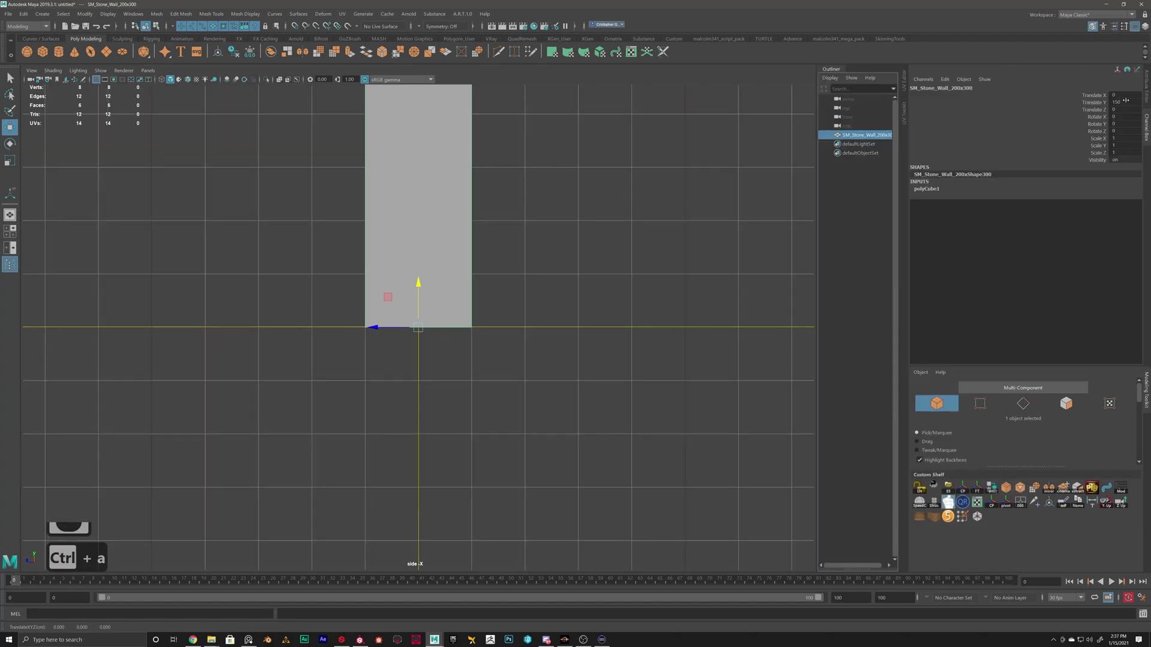
key("ctrl+a")
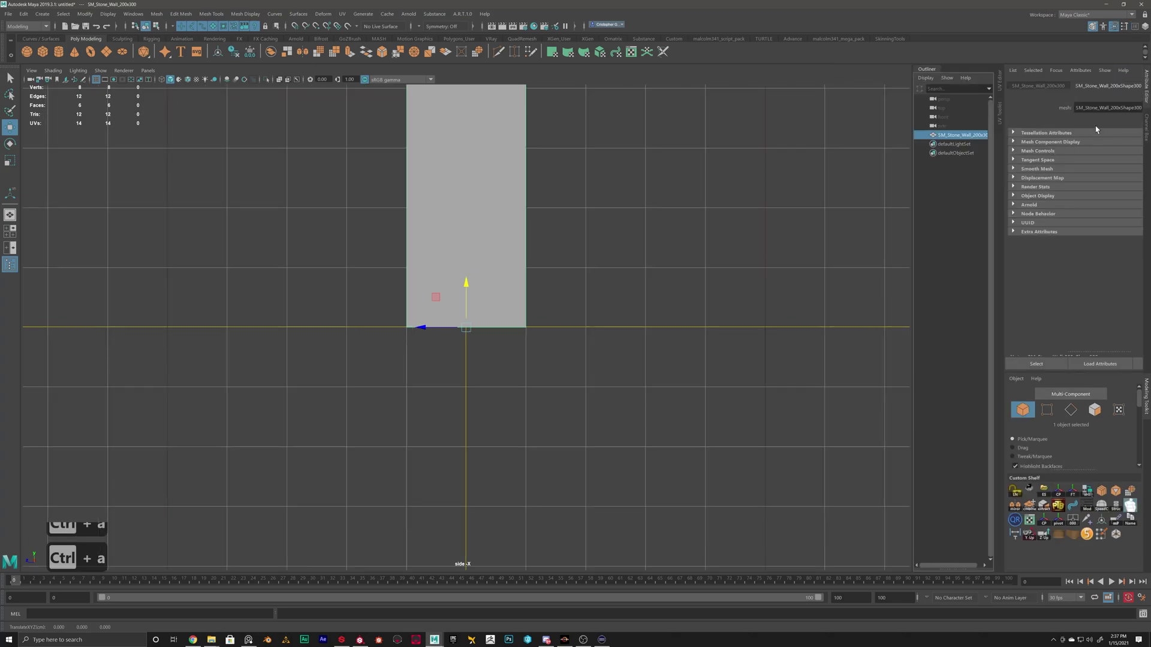
key("ctrl+a")
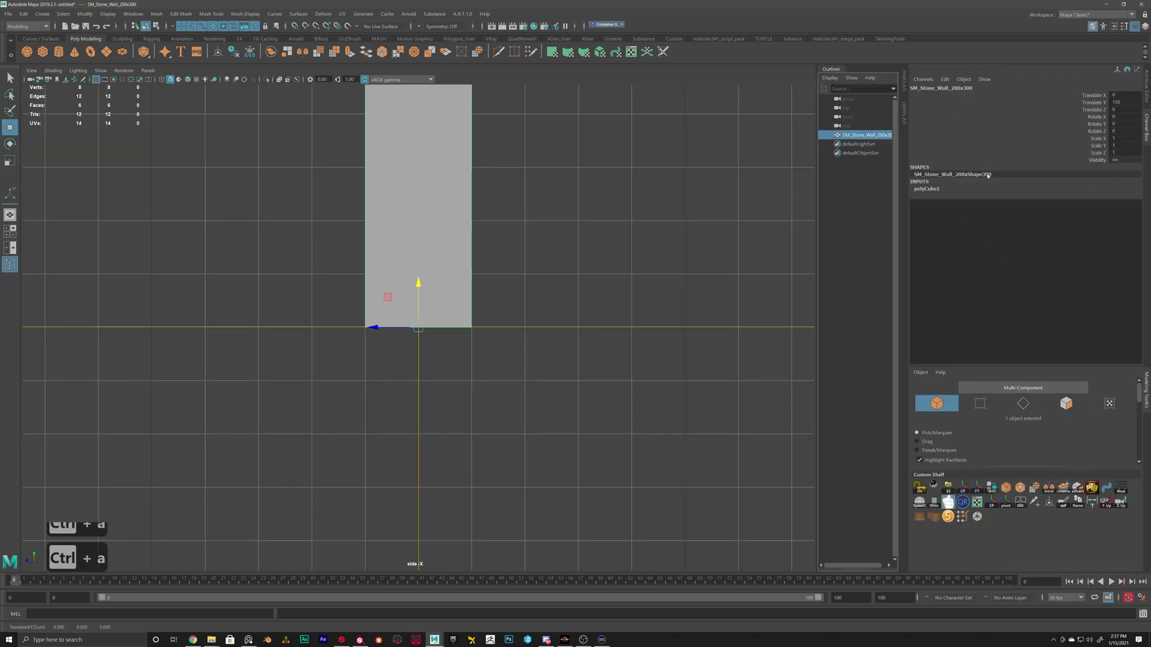
key("ctrl+a")
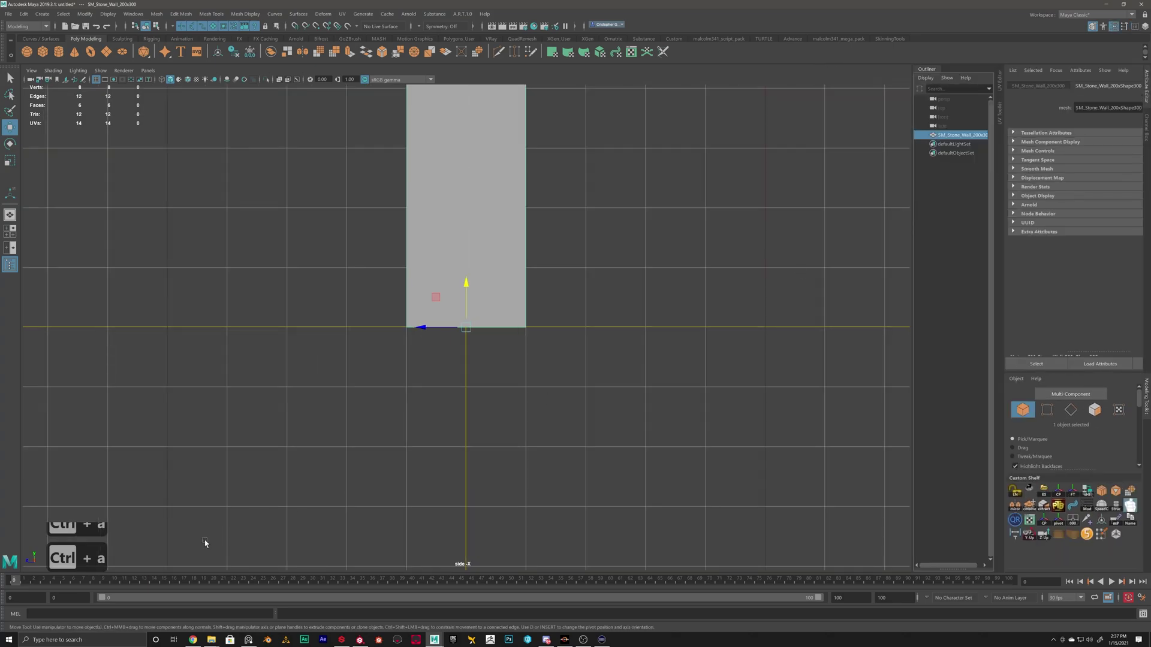
key("ctrl+a")
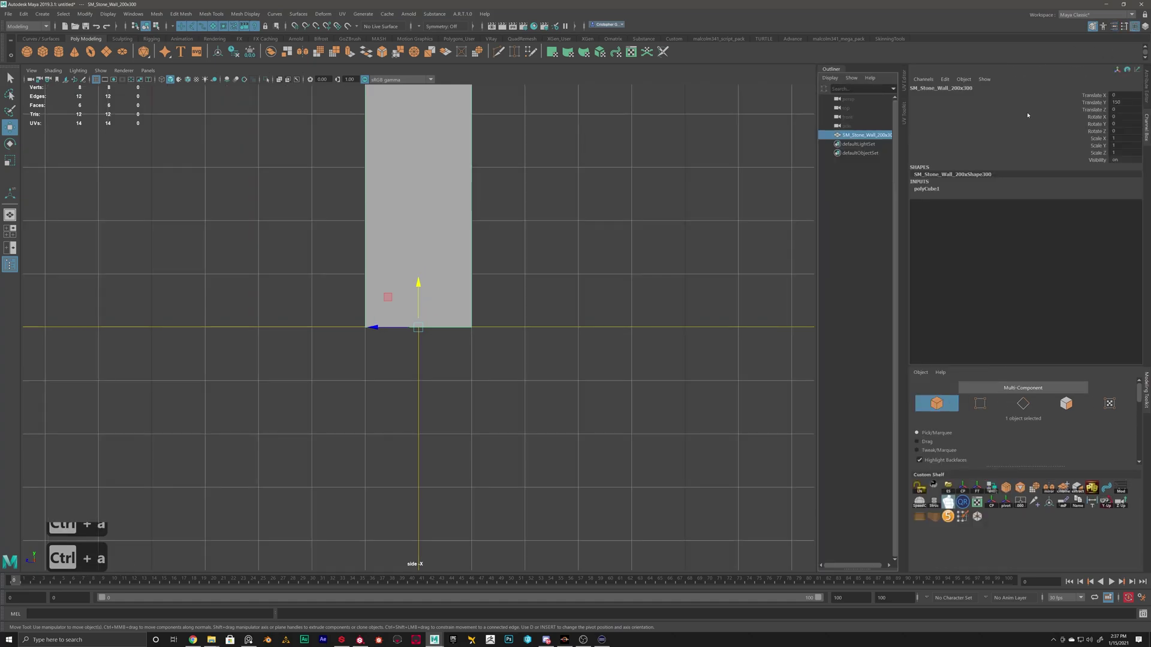
key("ctrl+a")
key("ctrl+a")
key("ctrl+a")
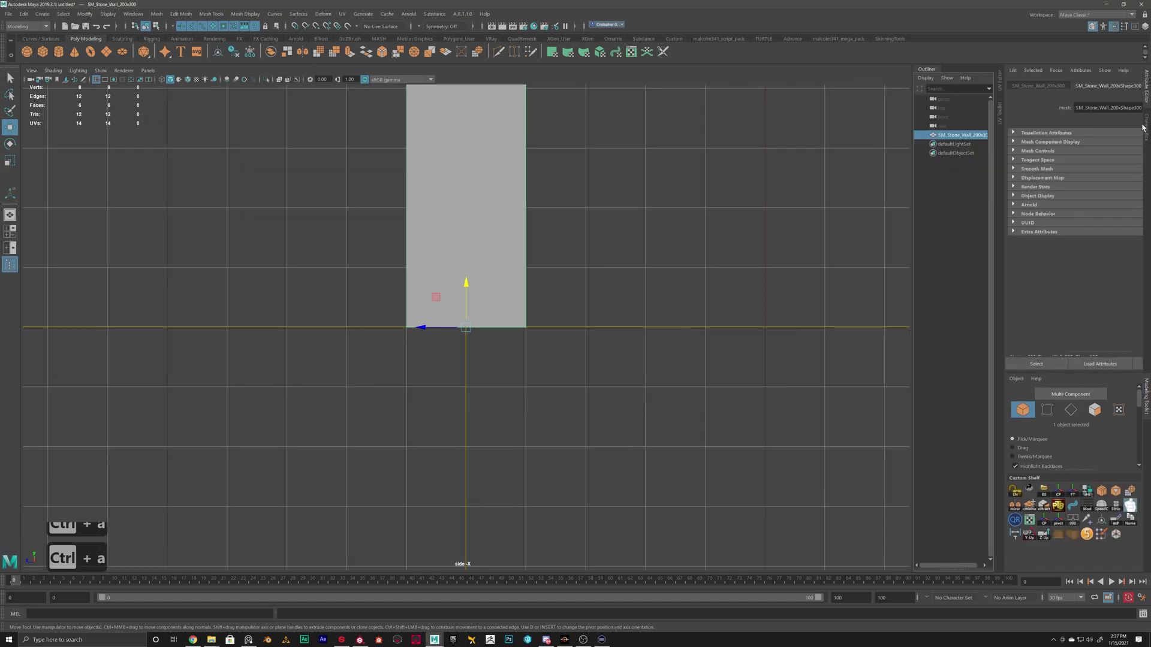
key("ctrl+a")
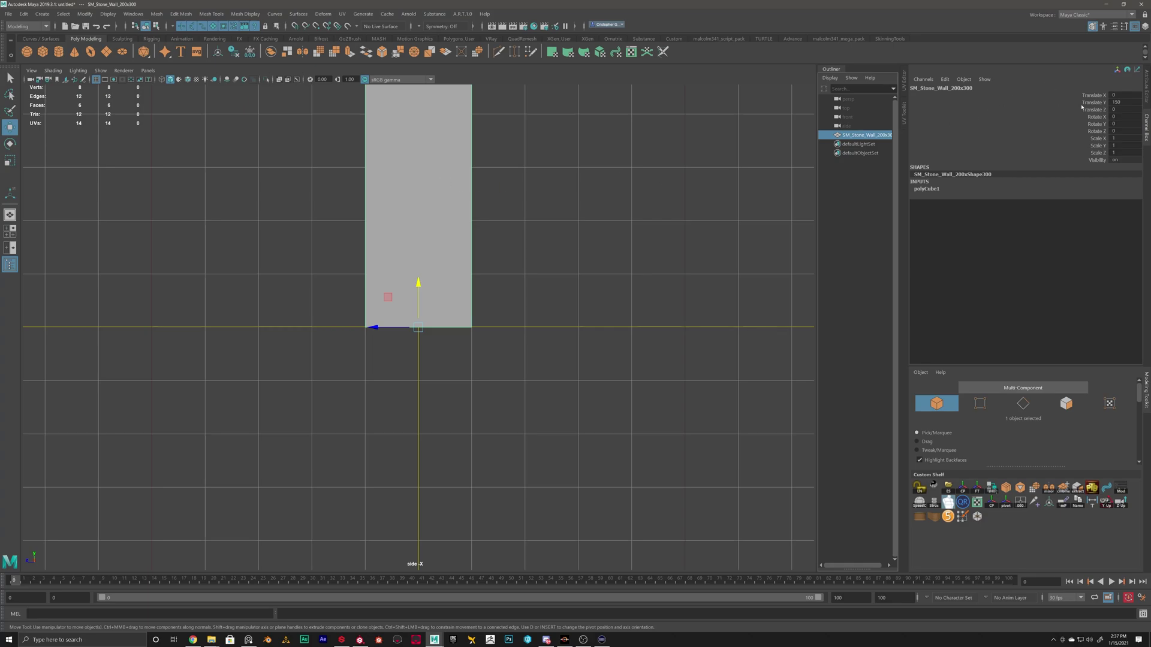
Step: In the full-size perspective view, rotate the wall about its base by scrubbing Rotate X to about -71.64
key("space")
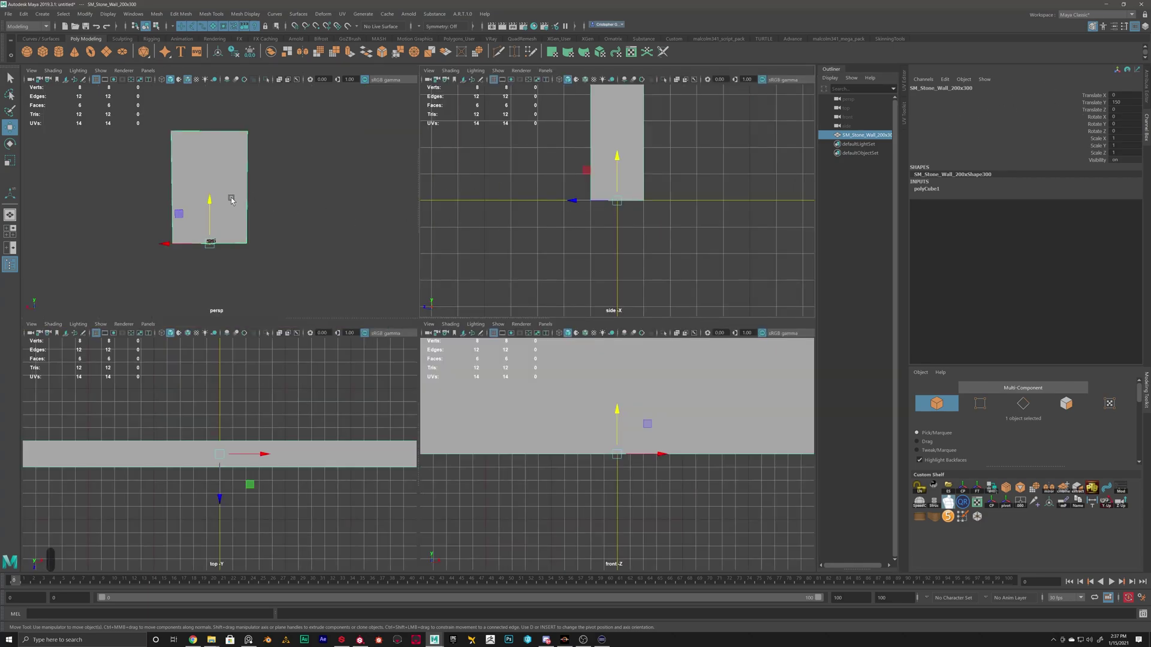
key("space")
left_click_drag(689, 216, 1020, 158, "alt")
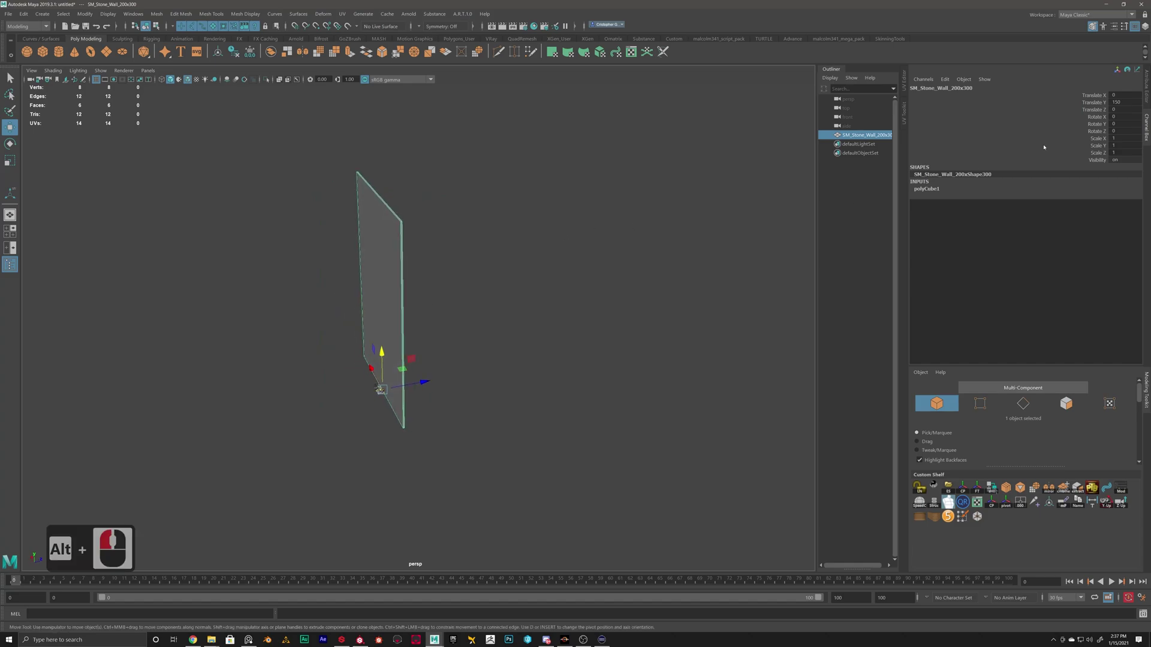
left_click(1096, 117)
middle_click_drag(574, 167, 448, 350)
left_click(411, 411)
key("w")
left_click(373, 400)
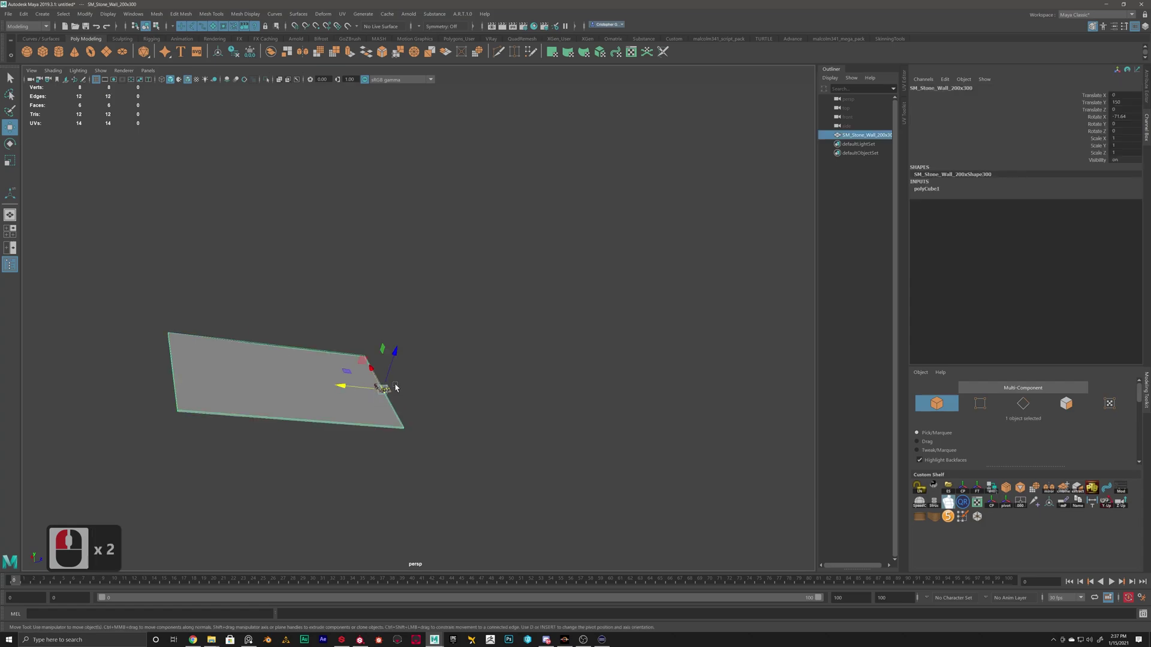
Step: Move the wall freely away from the origin to about X 147.4, Y 241.8, Z -271
left_click_drag(384, 389, 170, 320)
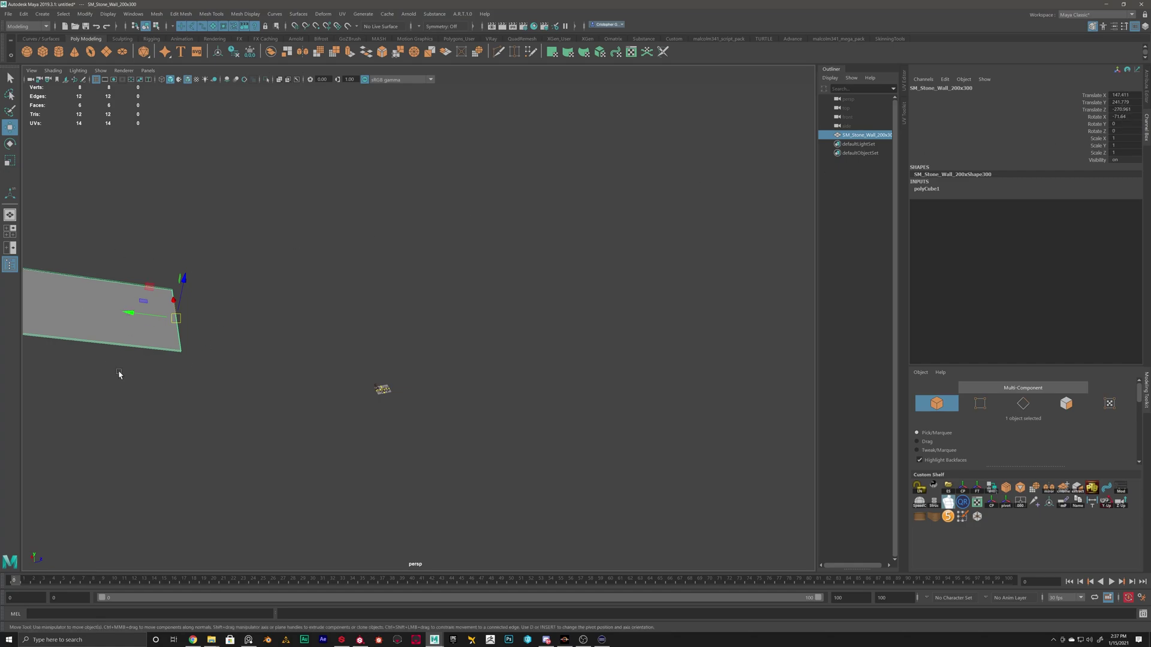
left_click_drag(426, 298, 377, 293, "alt")
middle_click_drag(361, 294, 496, 289, "alt")
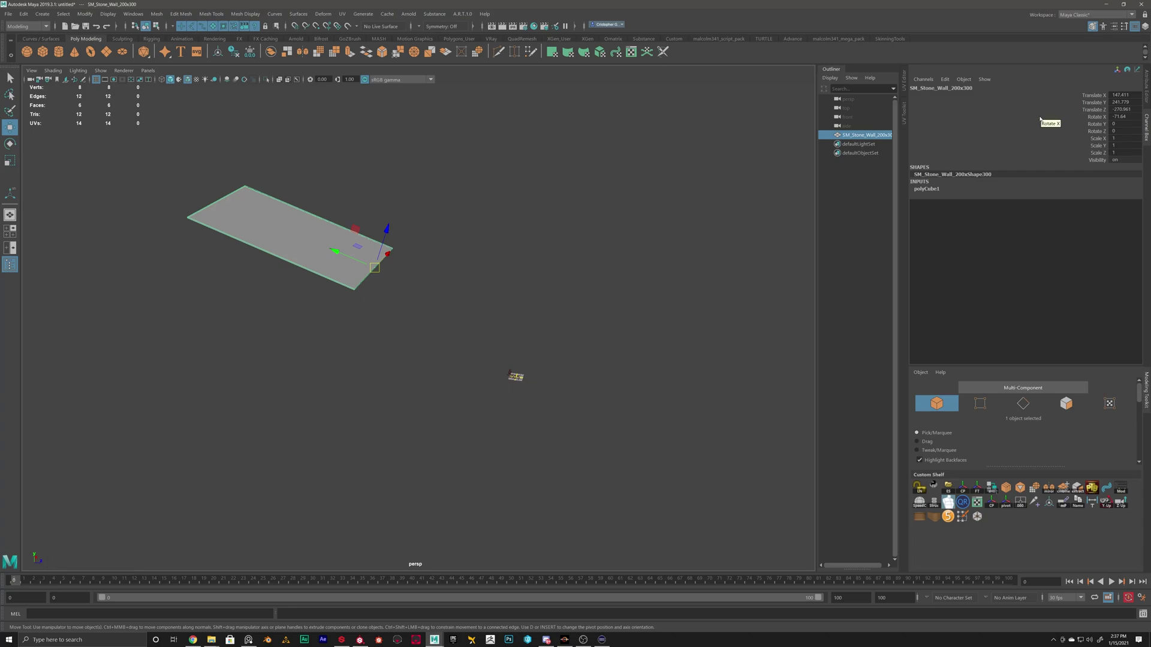
Step: Delete the wall's construction history and freeze its transformations at its rotated position away from the origin
key("alt+shift+d")
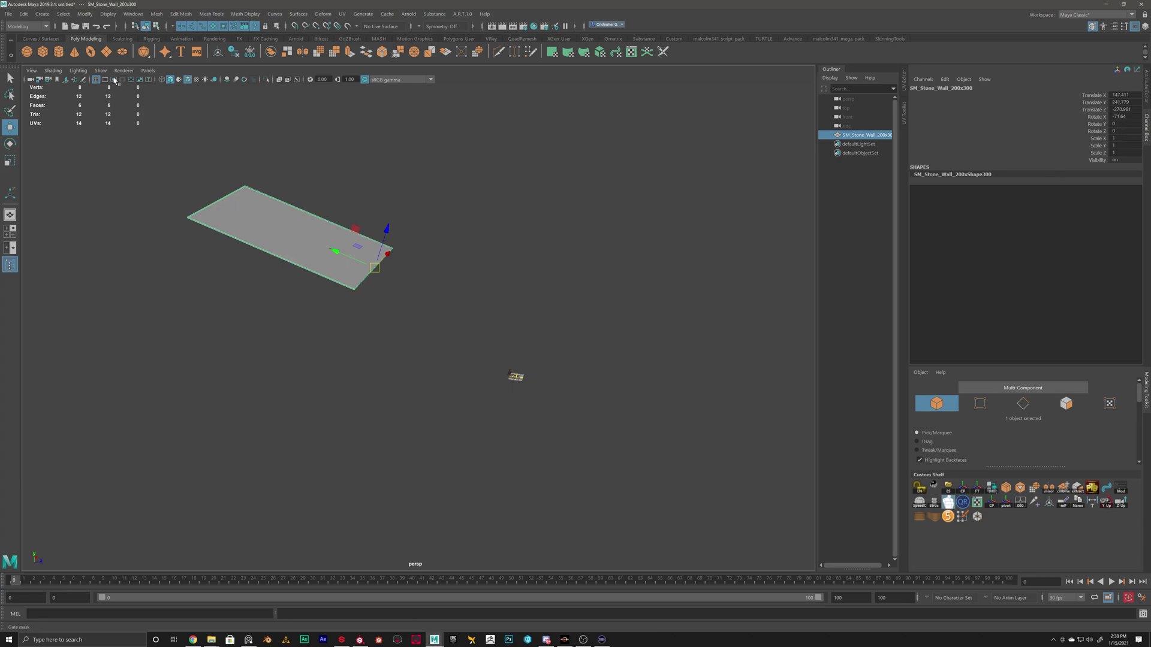
left_click(46, 16)
mouse_move(87, 17)
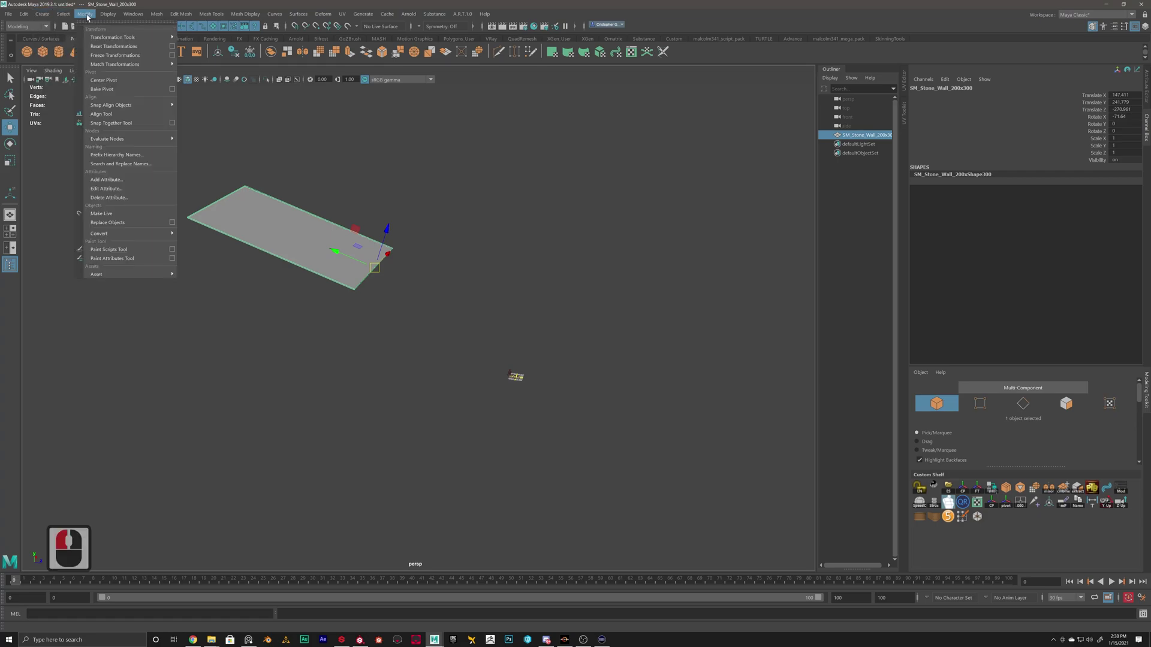
left_click(103, 56)
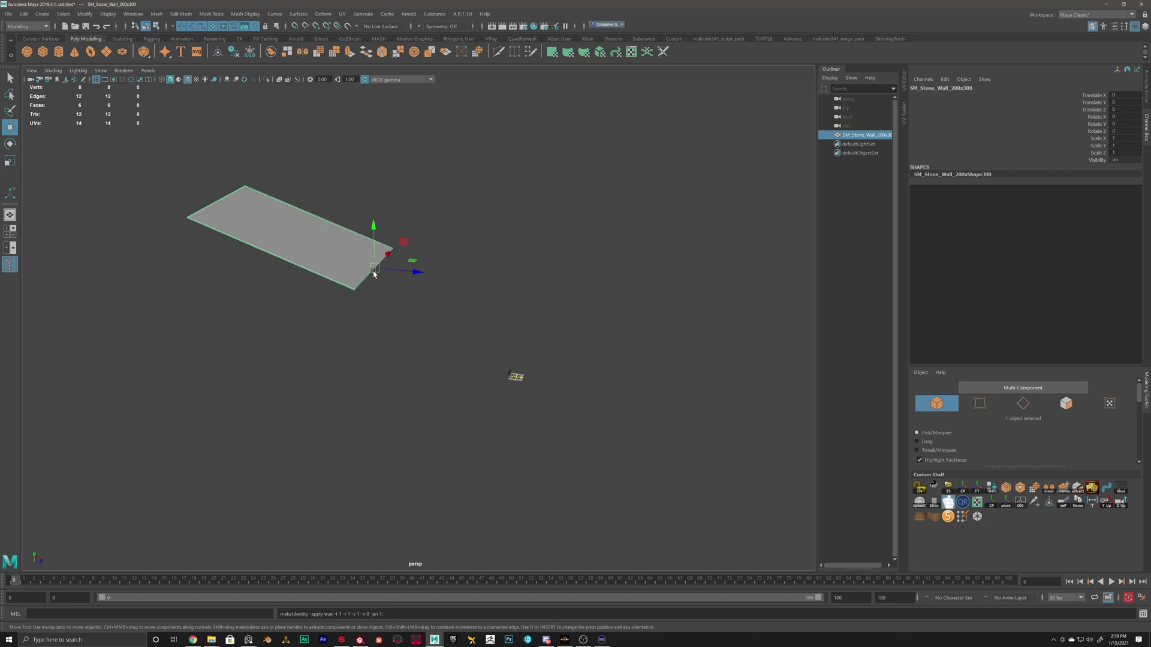
Step: Try to move the frozen wall back to the origin by hand, and undo the move, the freeze and the history deletion
left_click_drag(376, 267, 520, 379)
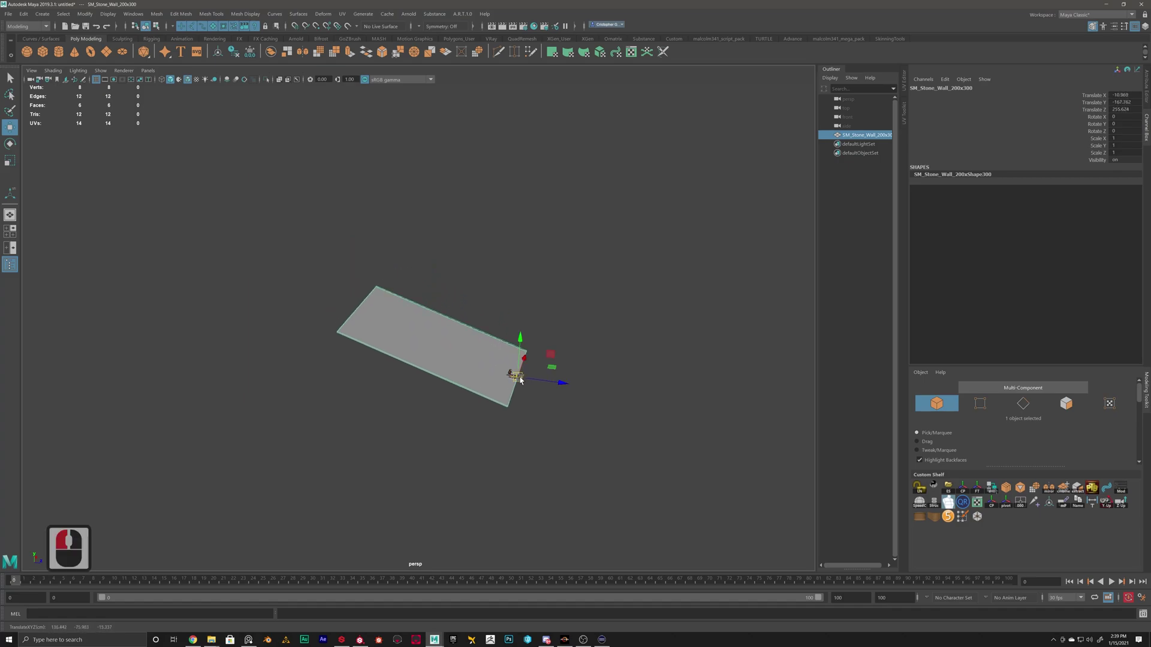
key("ctrl+z")
key("ctrl+z")
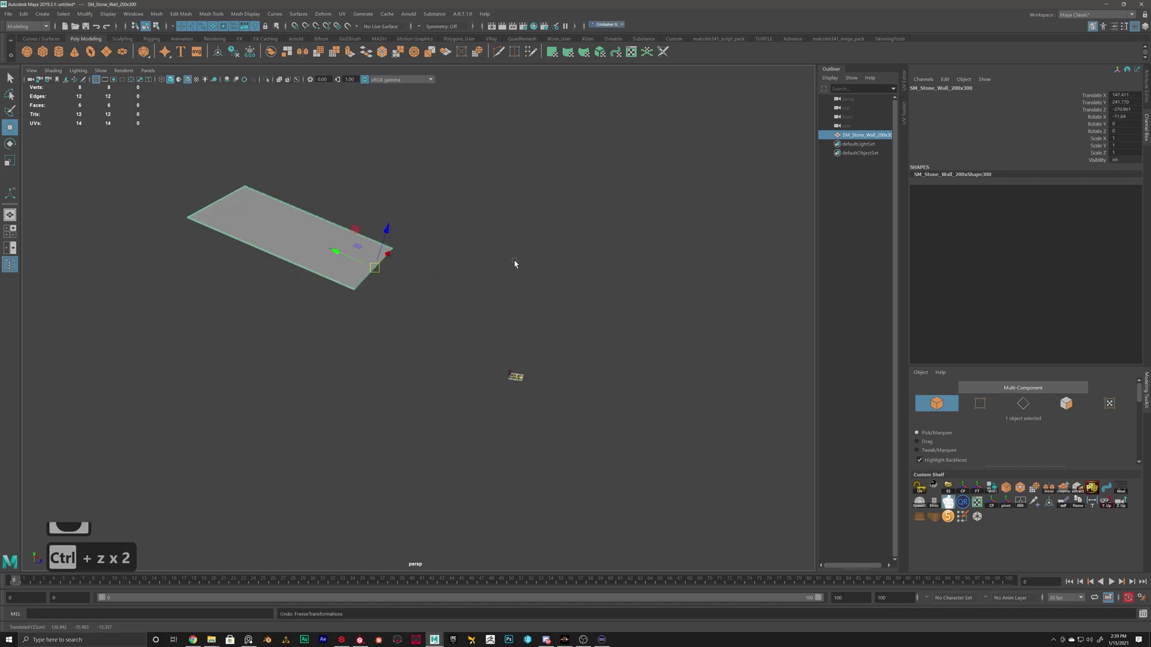
key("ctrl+z")
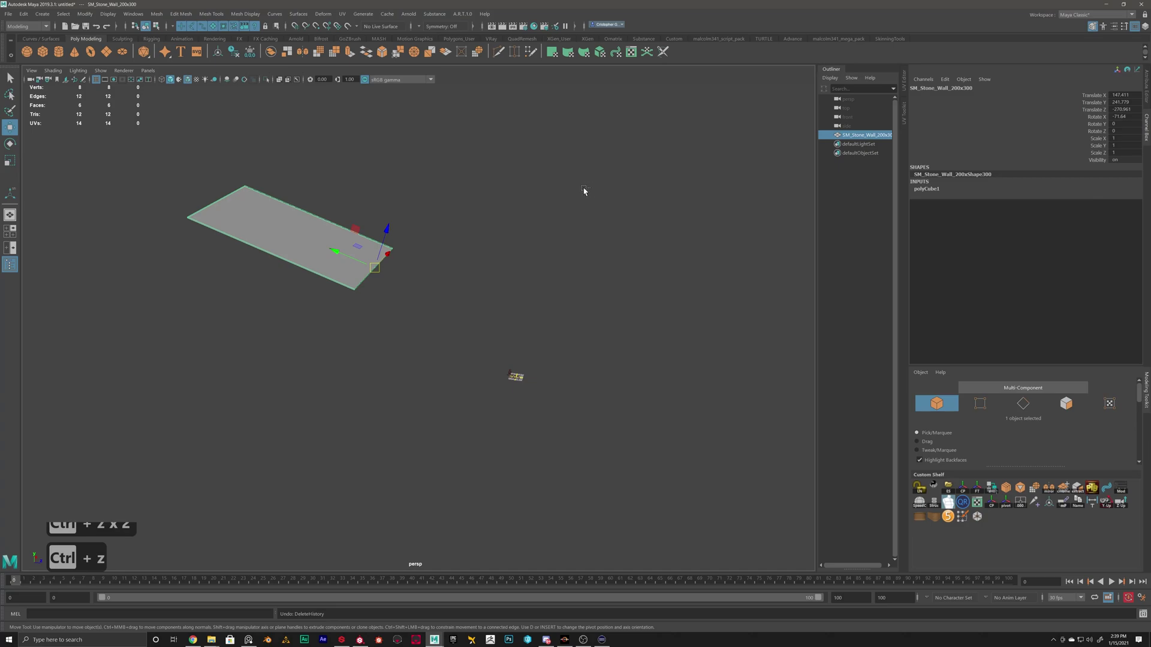
Step: Examine the wall's polyCube1 creation settings, and deselect and reselect the wall
left_click(941, 192)
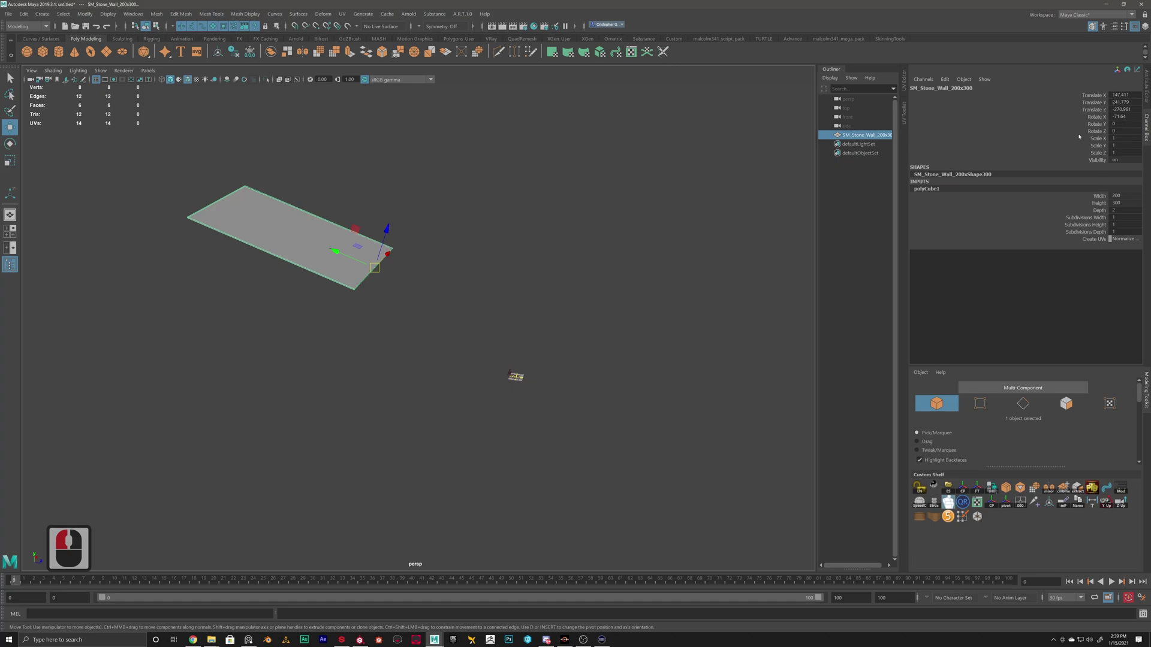
left_click(460, 188)
left_click(354, 258)
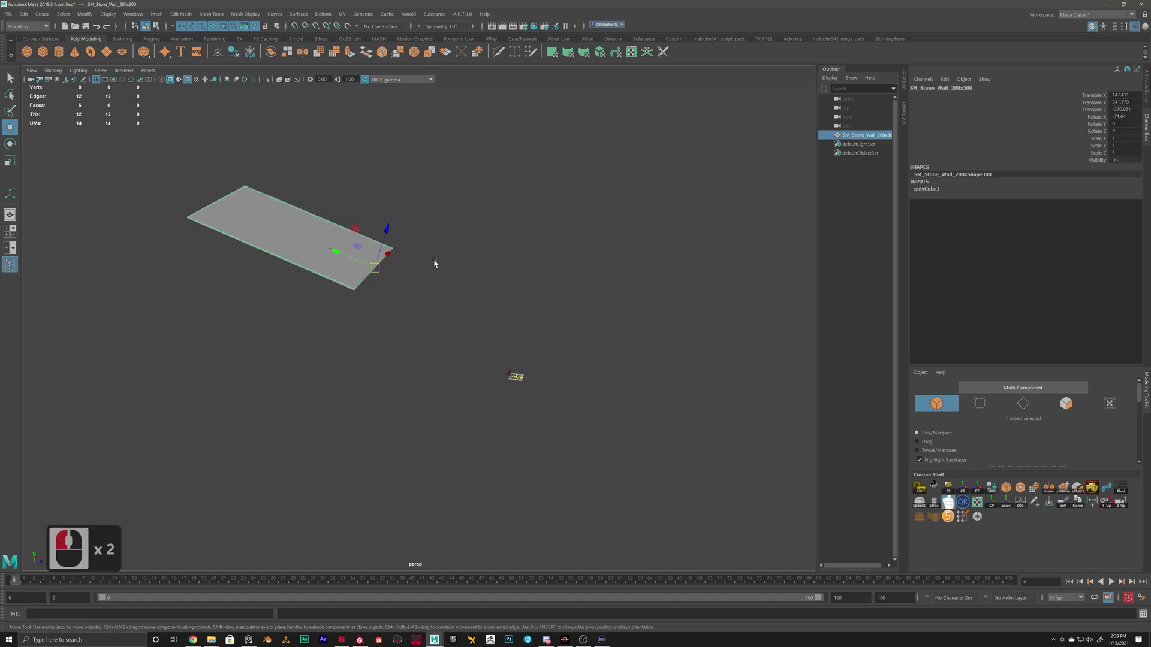
Step: Reset the wall's Translate X, Y, Z and Rotate X values to 0 together
left_click_drag(1130, 96, 1128, 116)
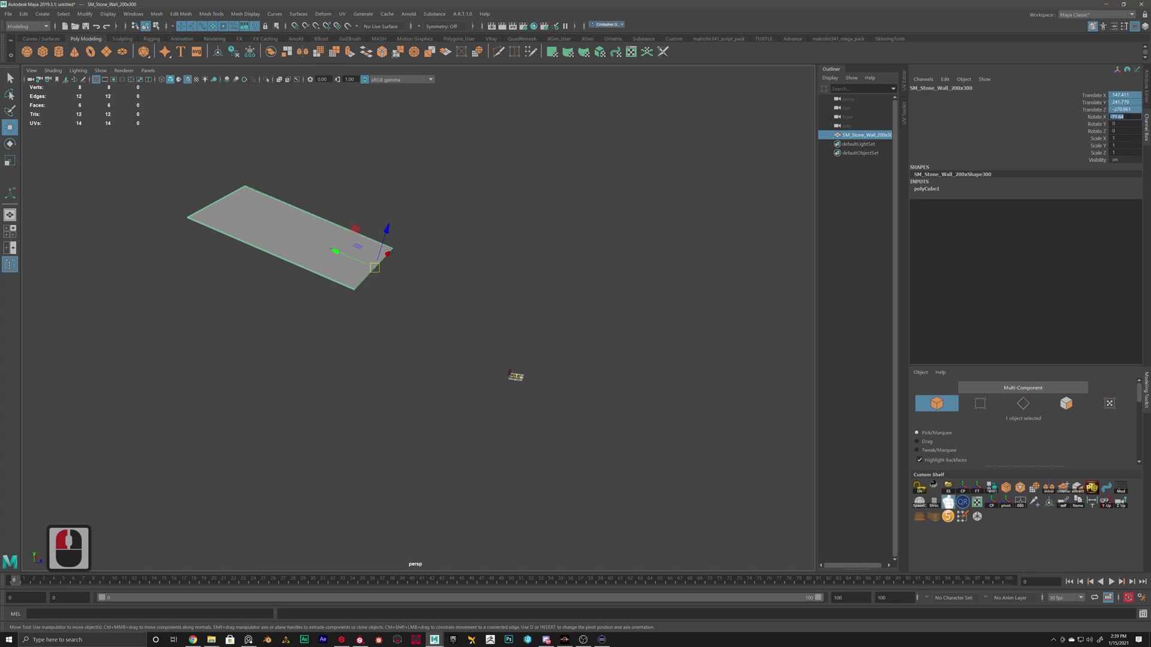
type("0")
key("Return")
left_click_drag(491, 367, 537, 400, "alt")
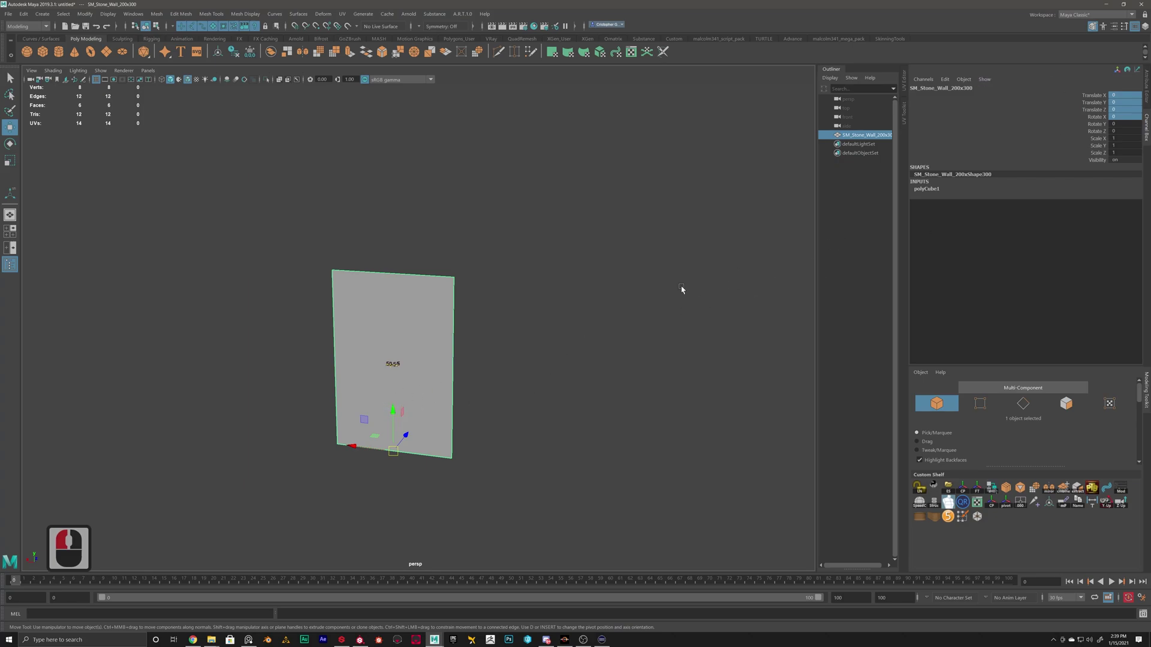
Step: Set the wall's Translate Y to 150 to raise its base to ground level
left_click(1112, 102)
type("150")
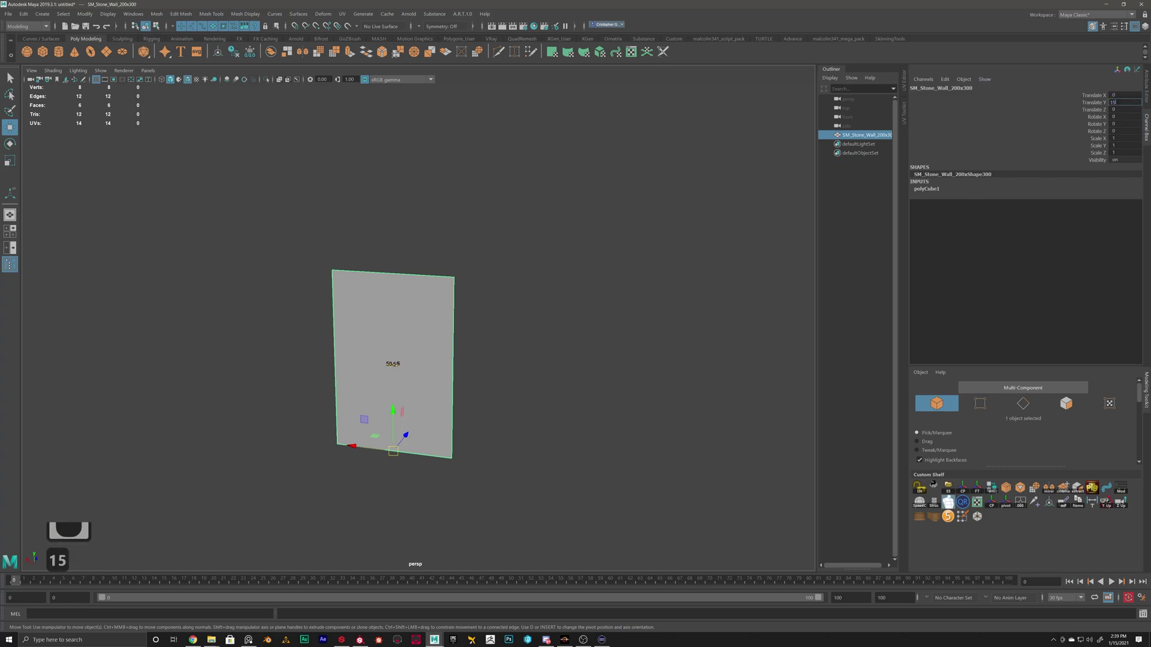
key("Return")
left_click_drag(575, 365, 576, 405, "alt")
middle_click_drag(576, 406, 498, 394, "alt")
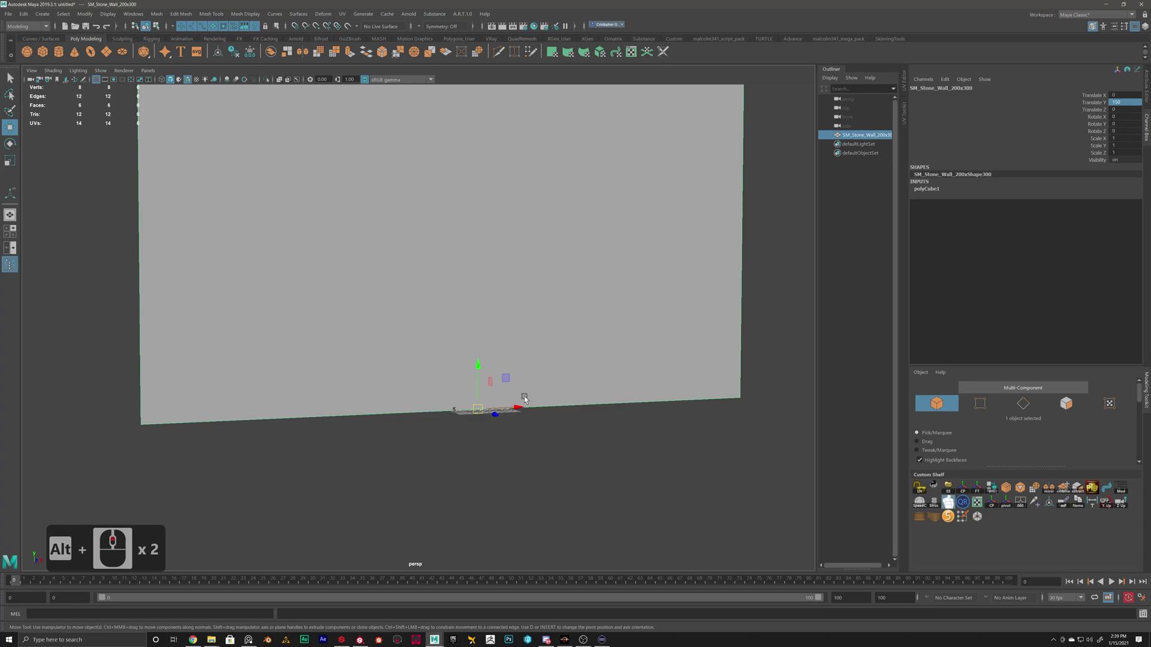
Step: Switch to the four-view layout and examine up close in the side view how the wall's base meets the ground line
key("space")
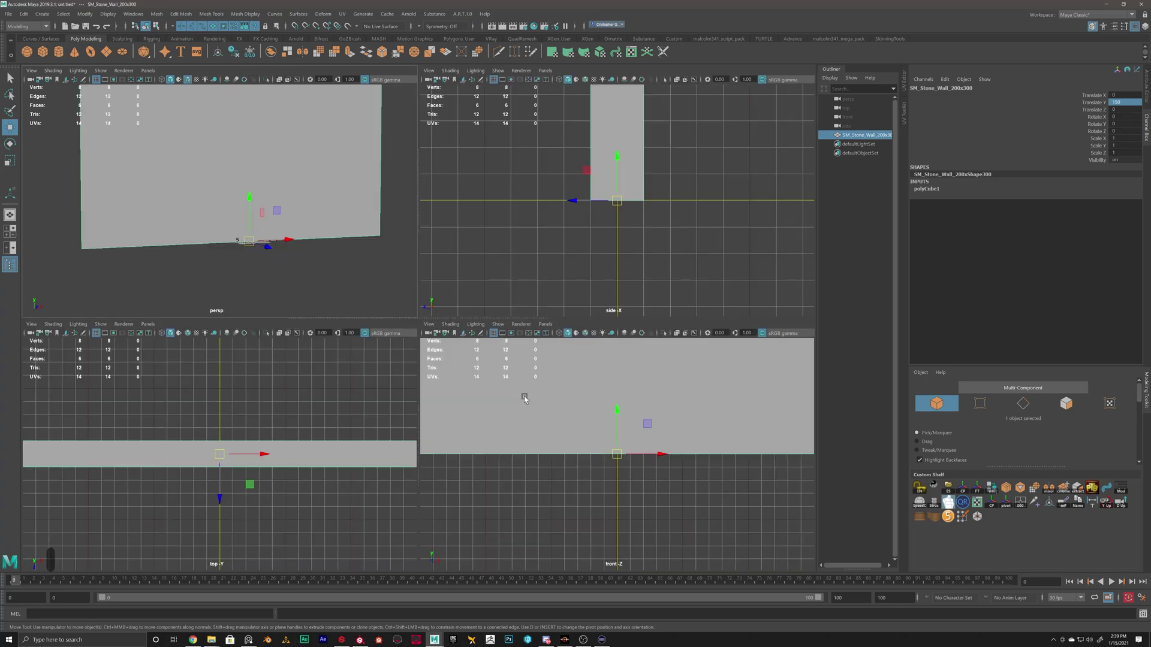
scroll(624, 203, "up", 12)
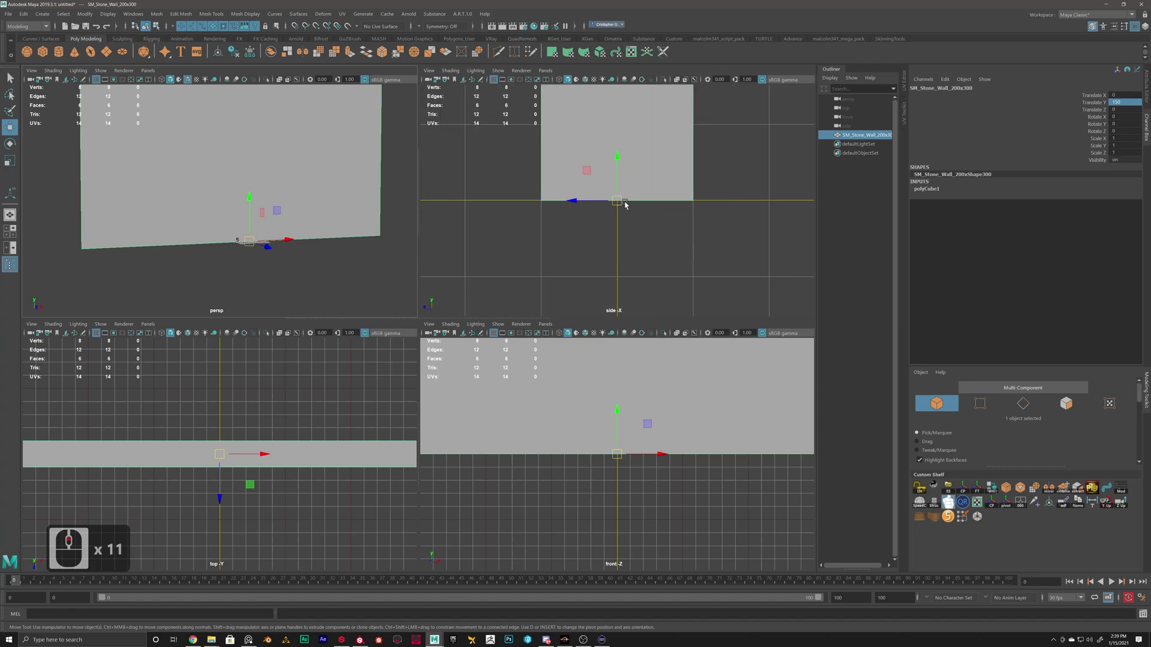
scroll(527, 201, "up", 12)
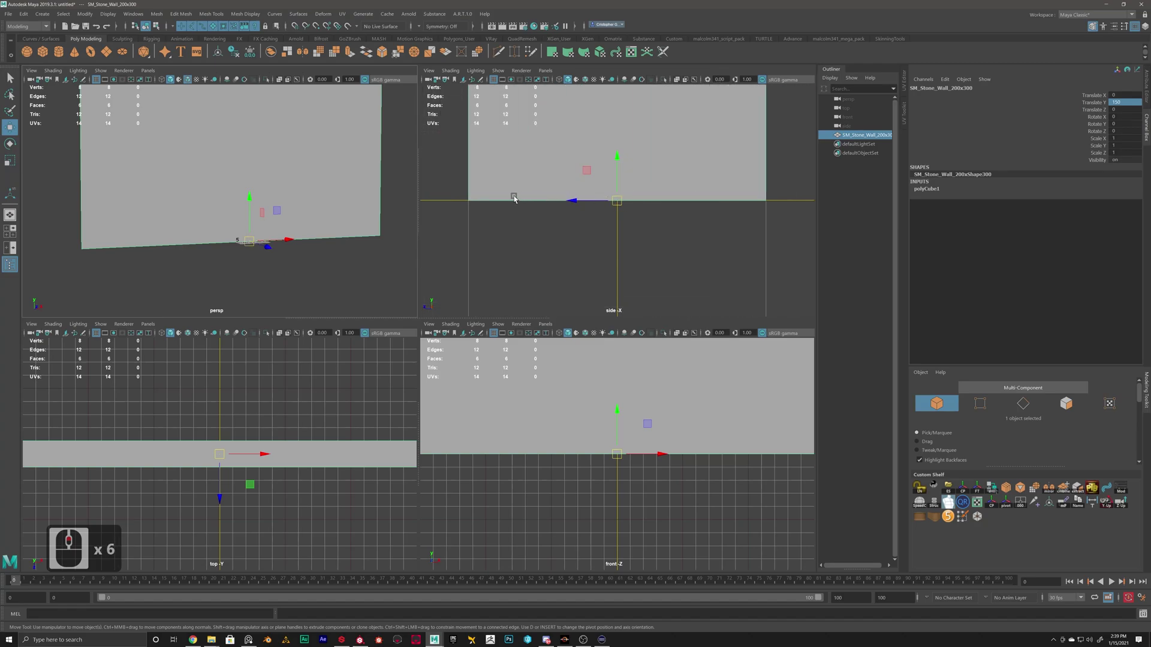
middle_click_drag(464, 206, 715, 235, "alt")
scroll(576, 235, "up", 4, "alt")
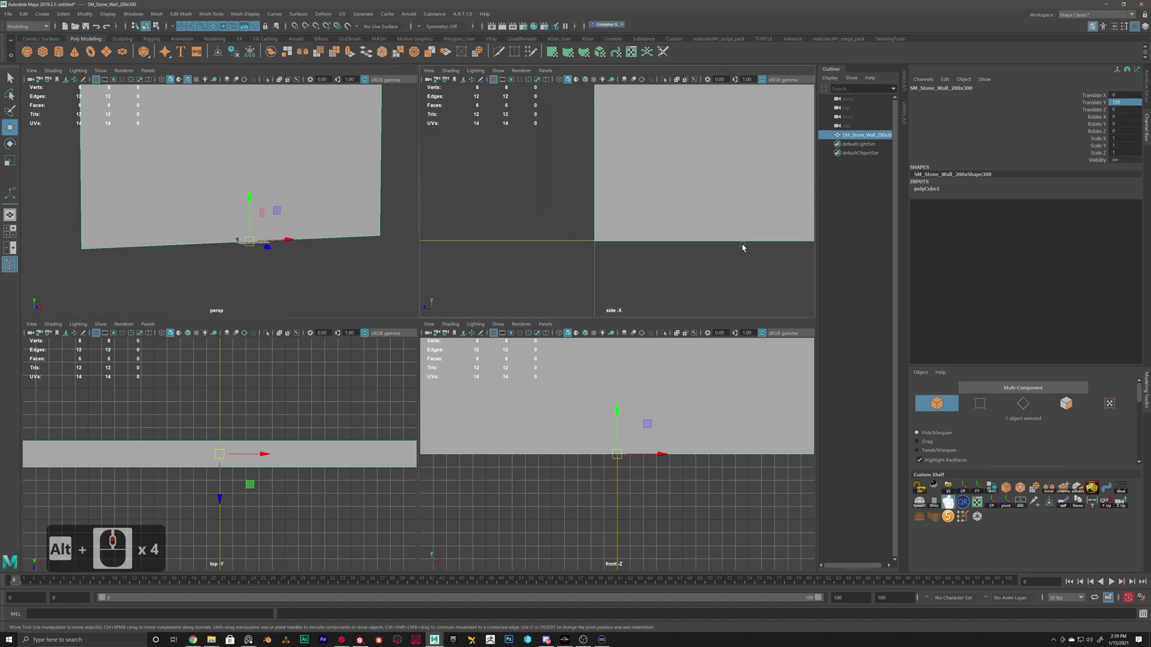
scroll(758, 240, "down", 3, "alt")
scroll(635, 161, "up", 4)
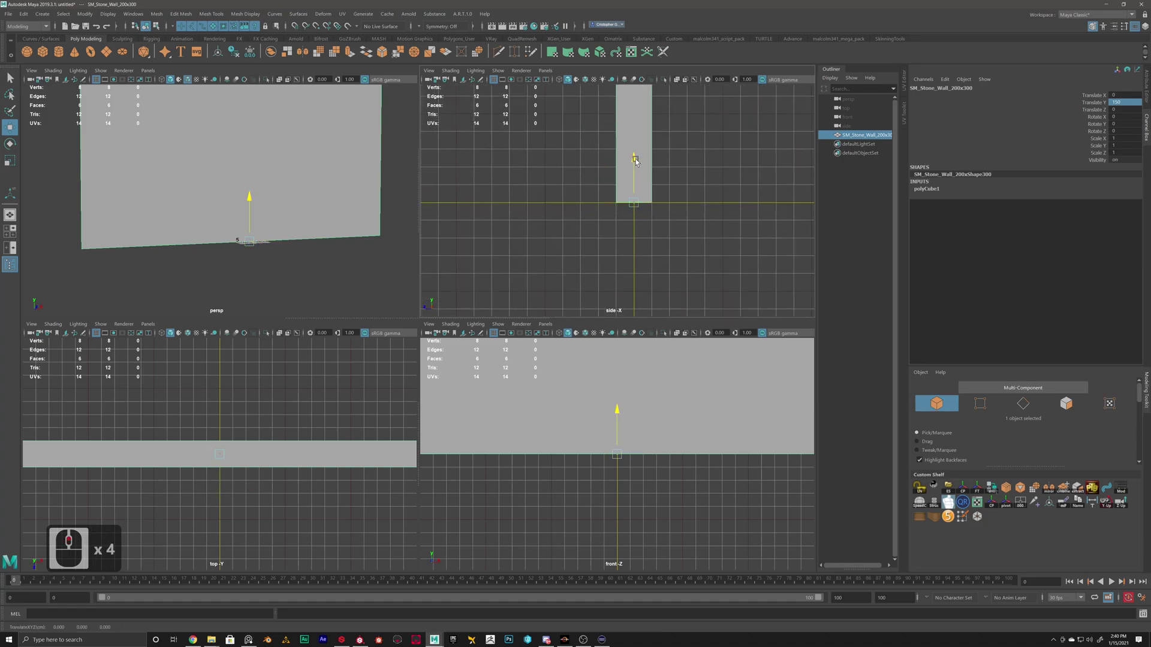
scroll(682, 208, "up", 20)
scroll(565, 239, "up", 17)
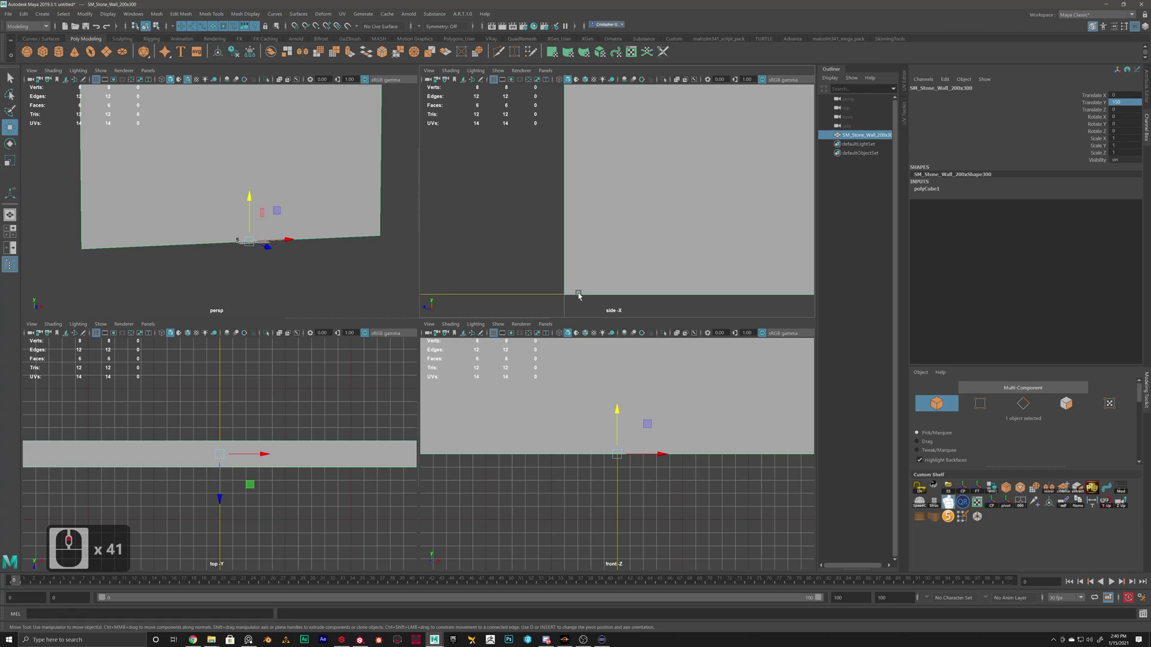
scroll(644, 273, "down", 7)
scroll(660, 267, "up", 5)
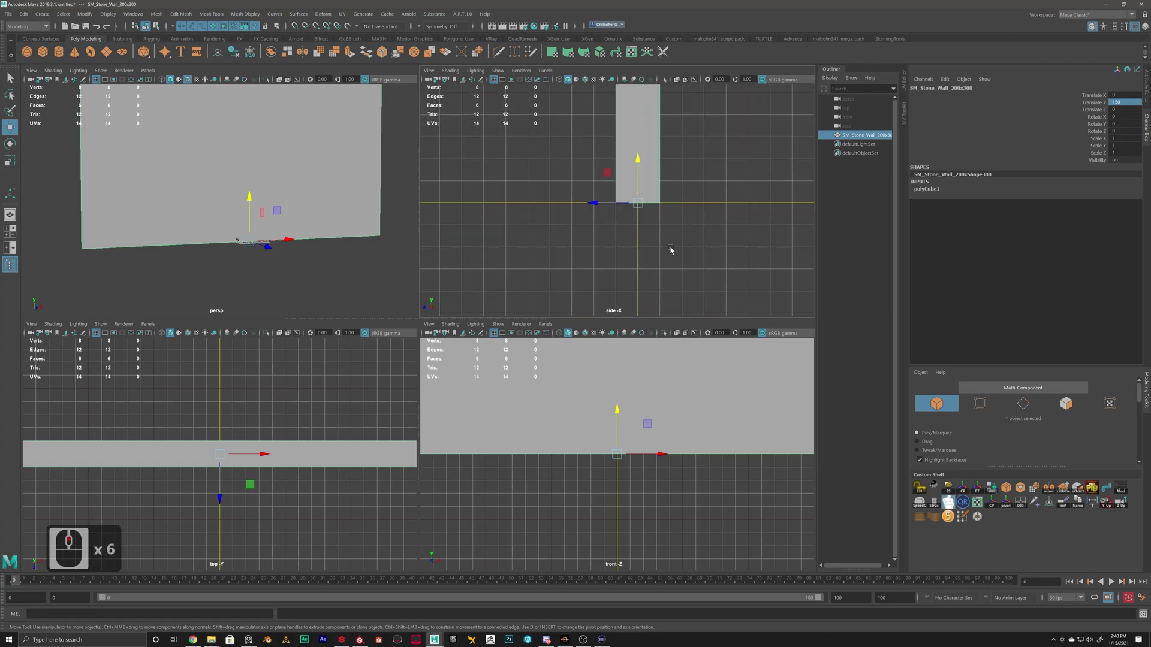
Step: In the side view, grid-snap the wall up along Y to 151 and back down to the ground line at 150
middle_click_drag(683, 240, 576, 238, "alt")
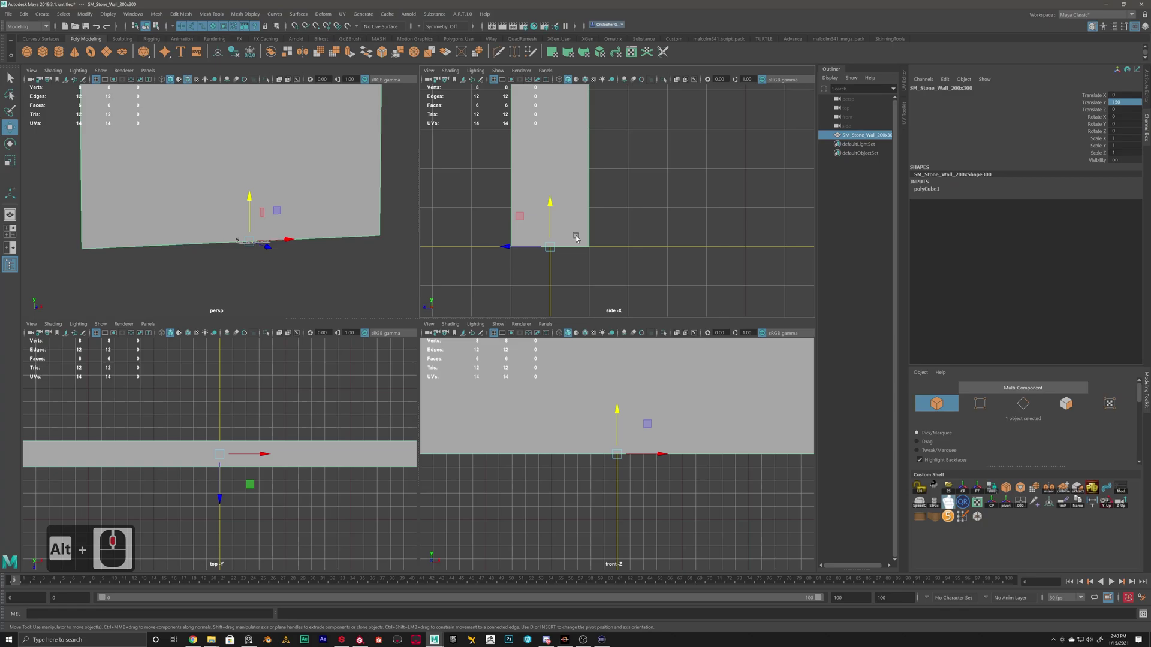
key("x")
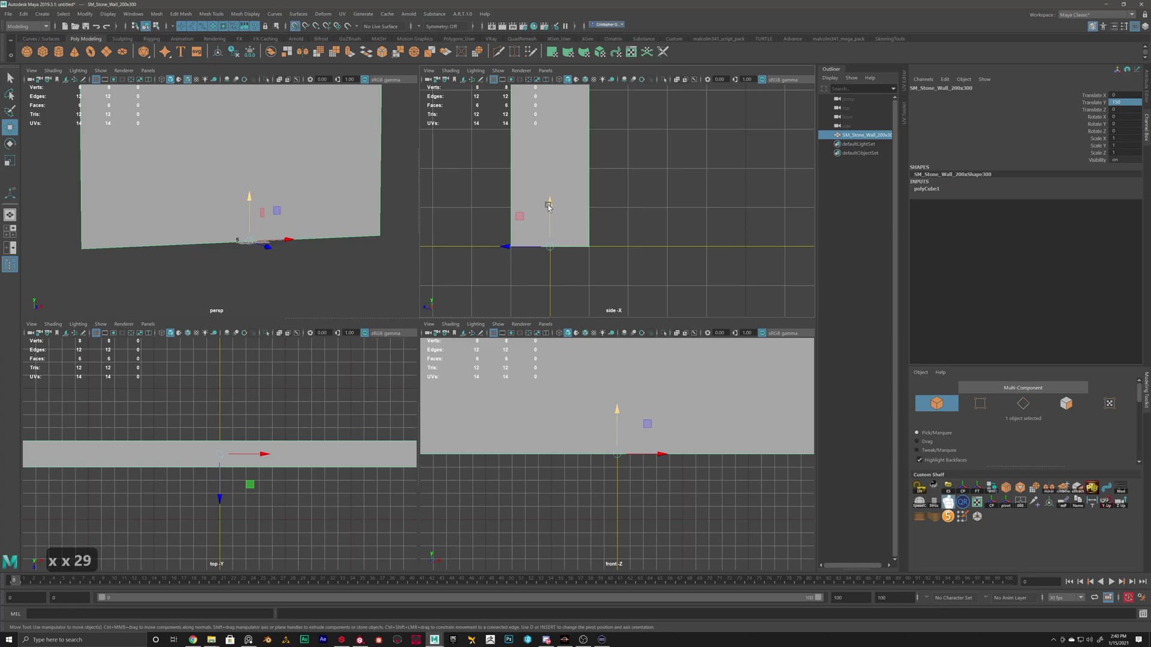
mouse_move(550, 207)
left_mouse_down()
mouse_move(549, 169)
mouse_move(550, 246)
mouse_move(549, 160)
mouse_move(548, 210)
left_mouse_up()
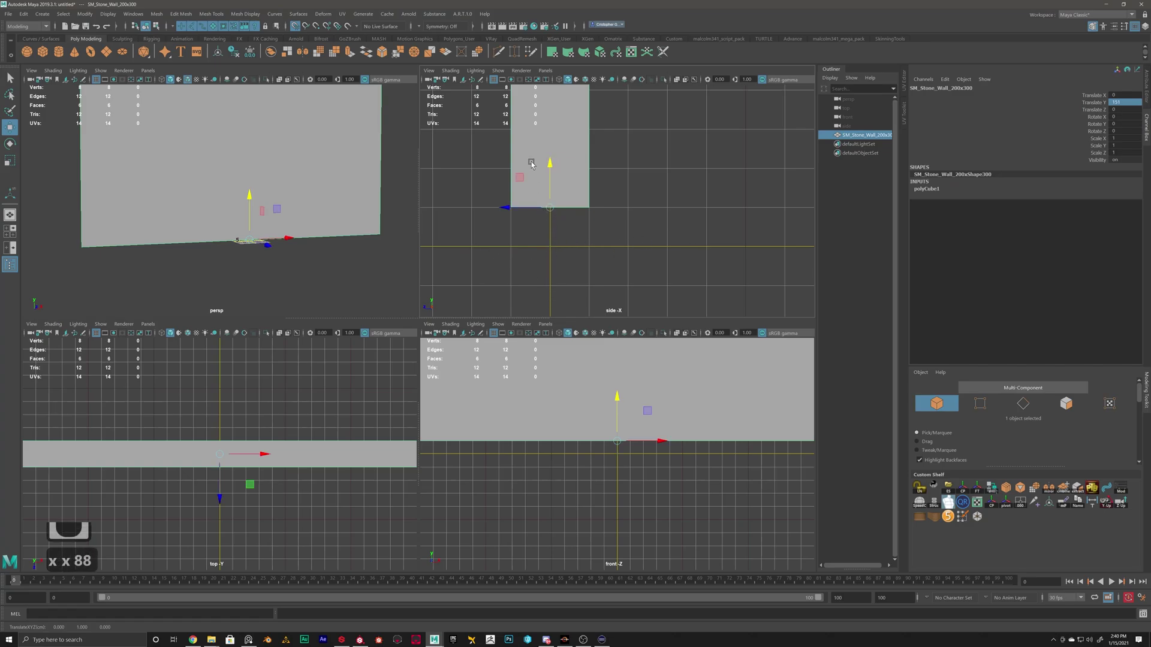
left_click_drag(550, 165, 547, 245)
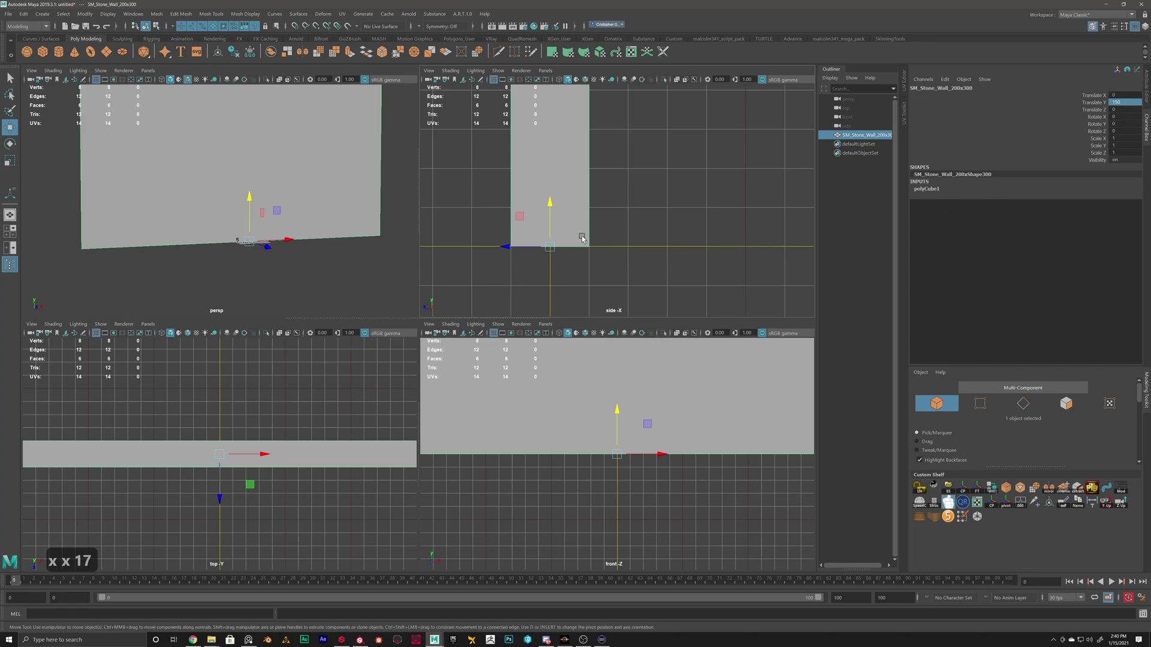
Step: Return to the full-size perspective view and freeze the wall's transformations
scroll(617, 204, "down", 11)
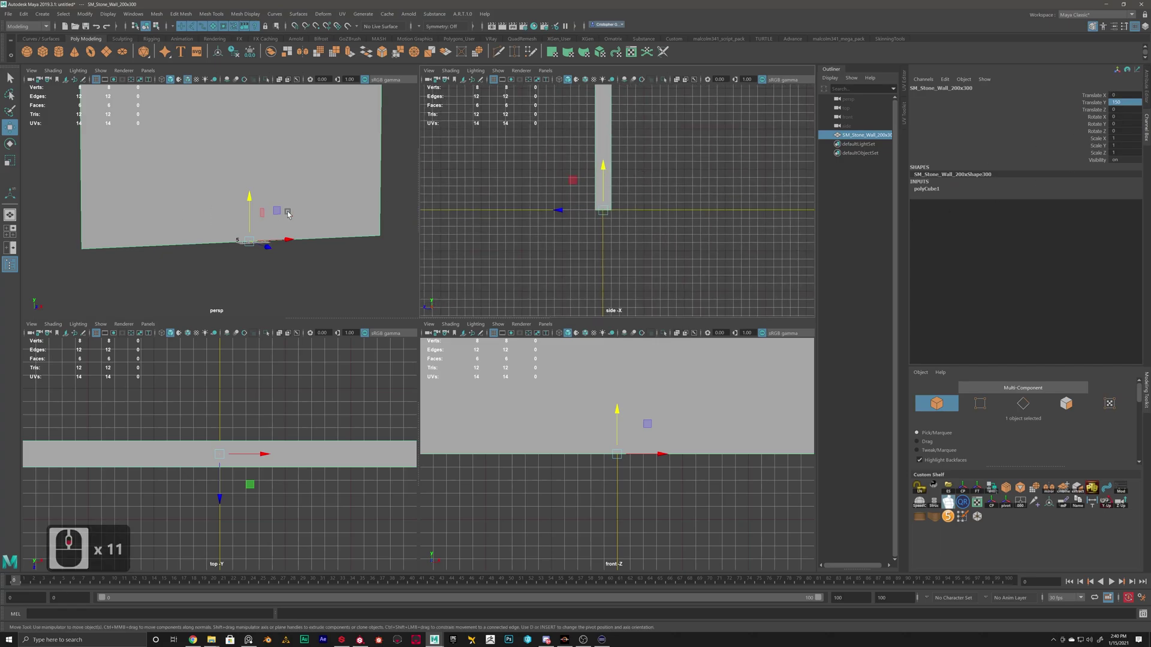
key("space")
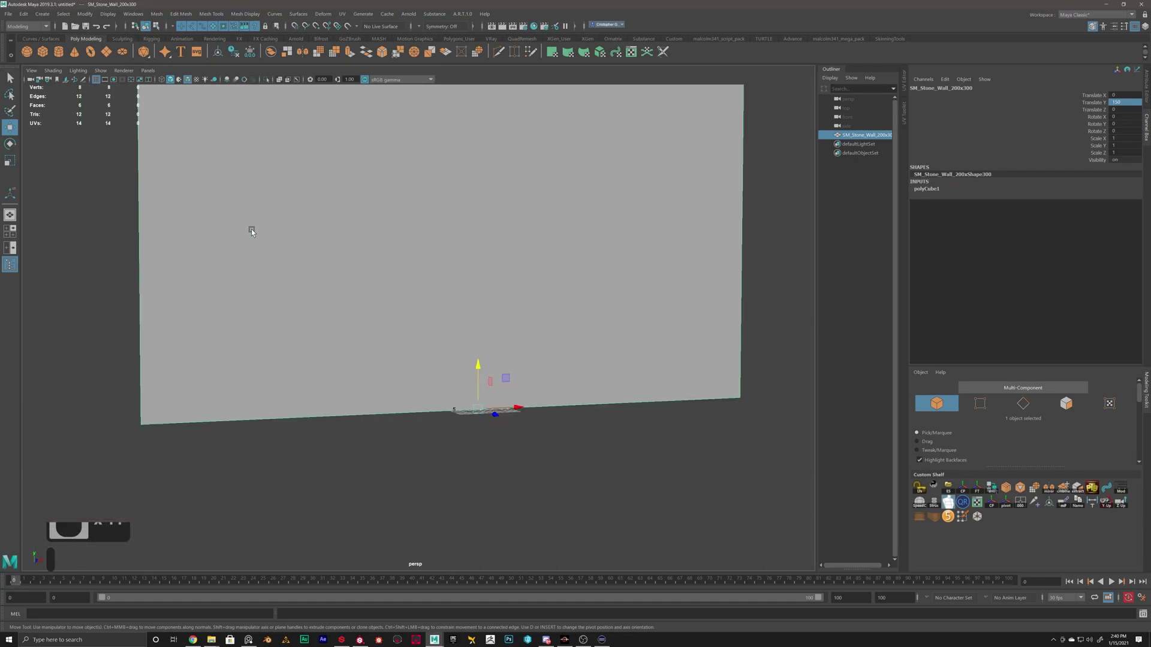
scroll(380, 252, "down", 12)
left_click_drag(562, 214, 430, 388, "alt")
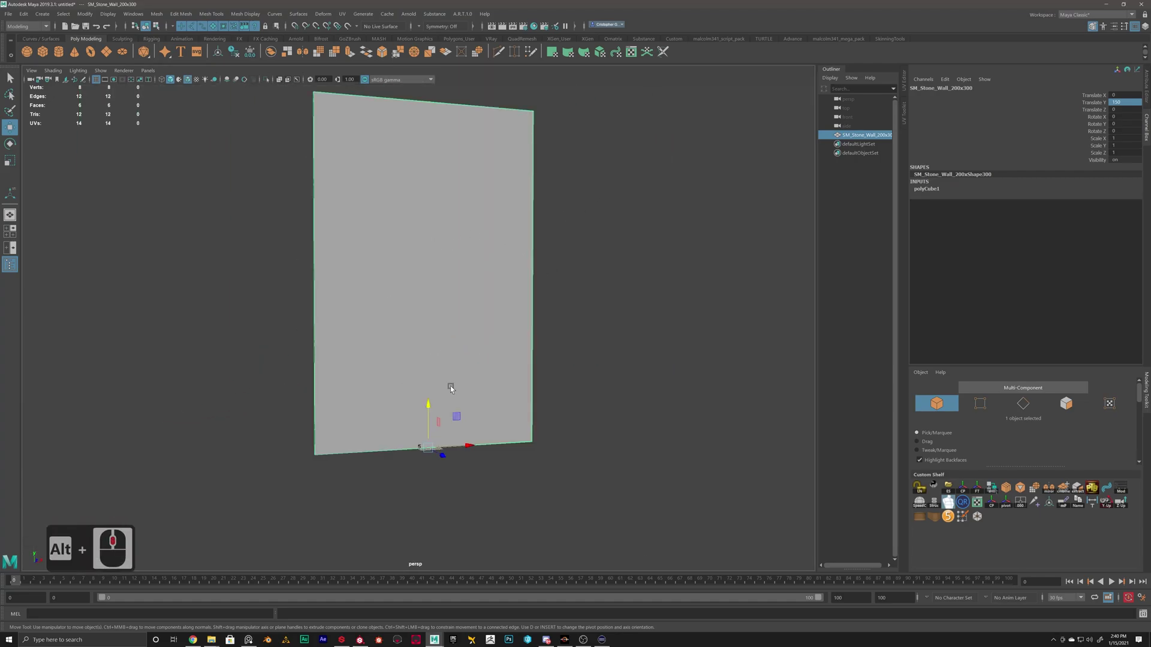
left_click(85, 13)
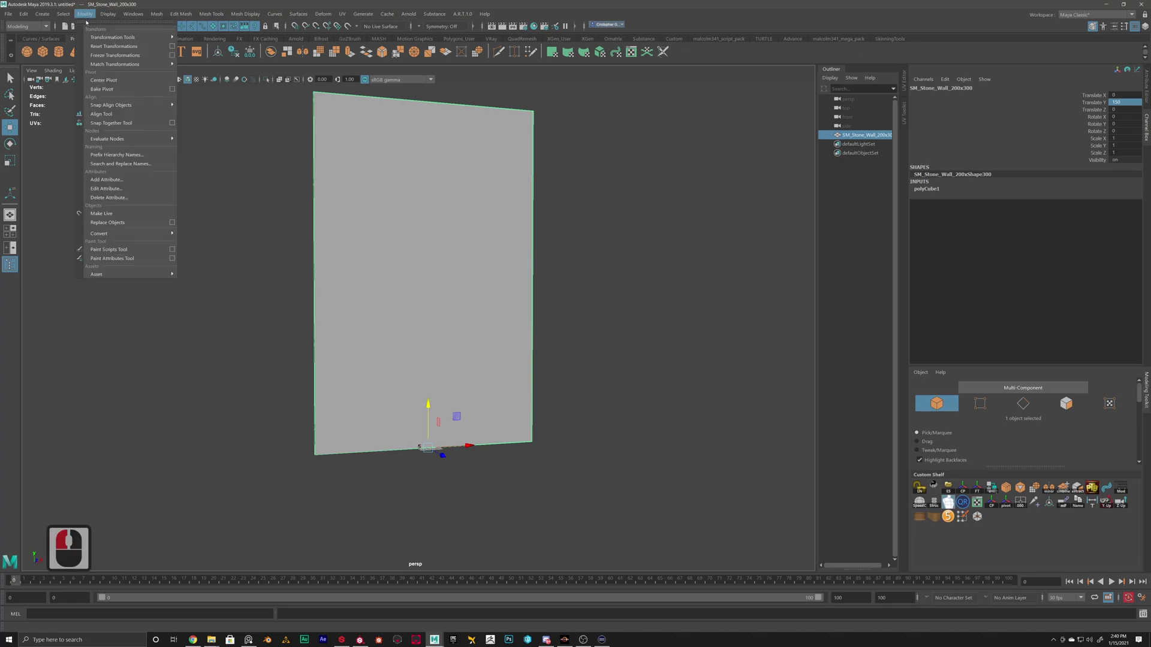
left_click(114, 55)
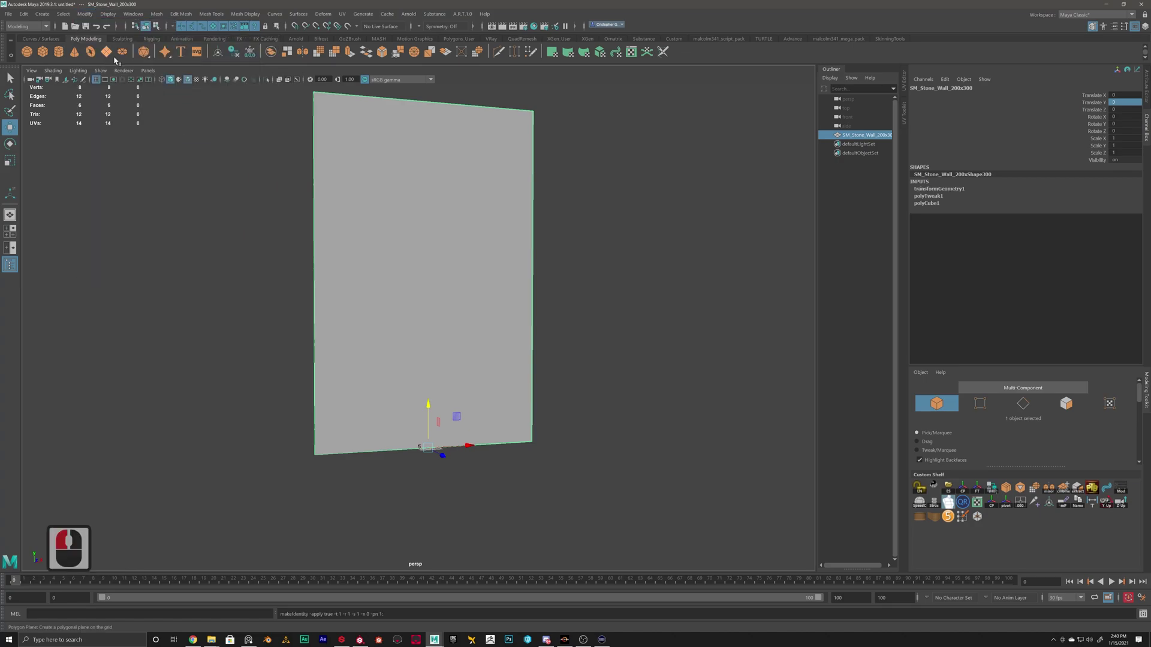
Step: Delete the wall's construction history, and deselect and reselect the wall to check its cleared inputs
left_click_drag(662, 213, 916, 228, "alt")
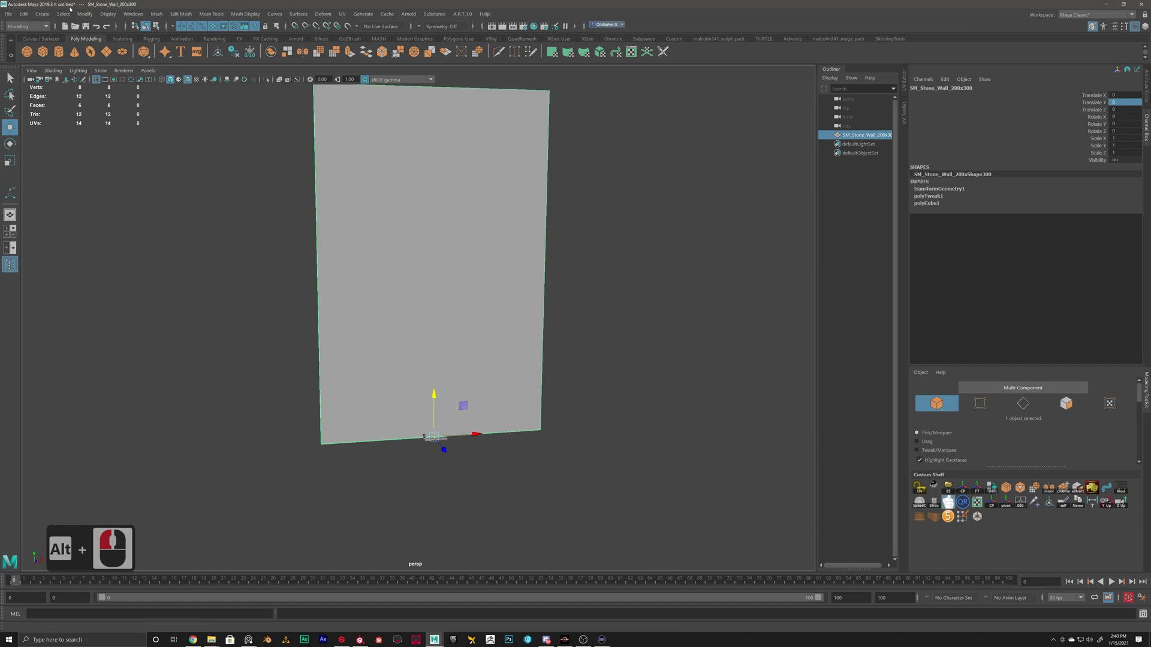
left_click(25, 14)
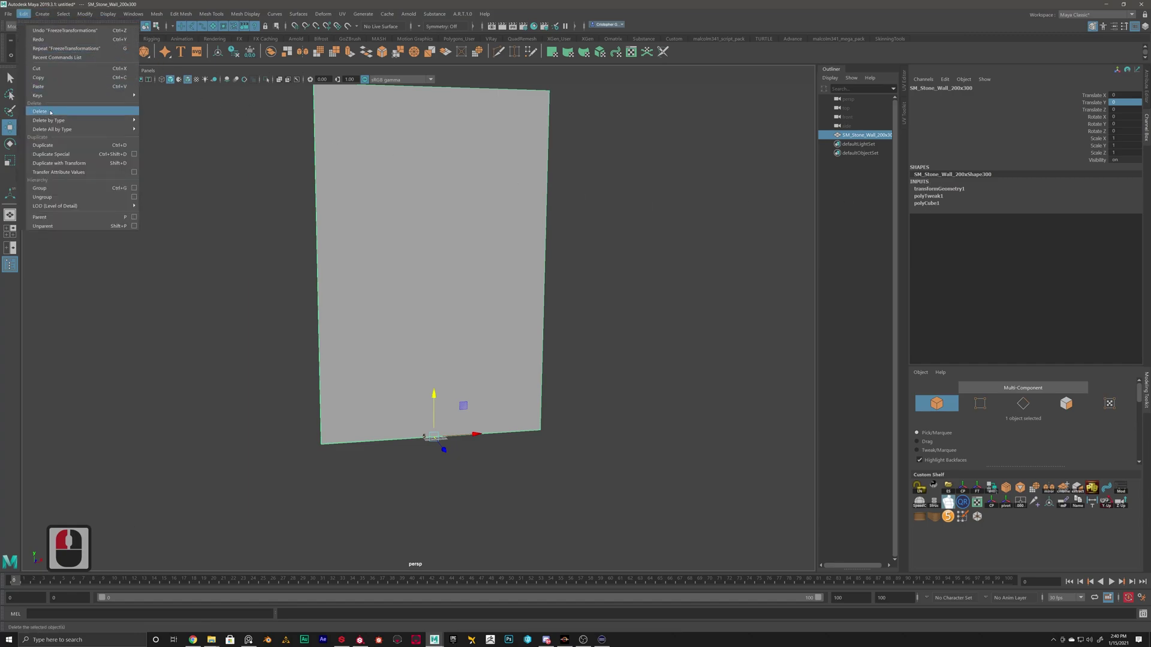
mouse_move(52, 123)
left_click(162, 128)
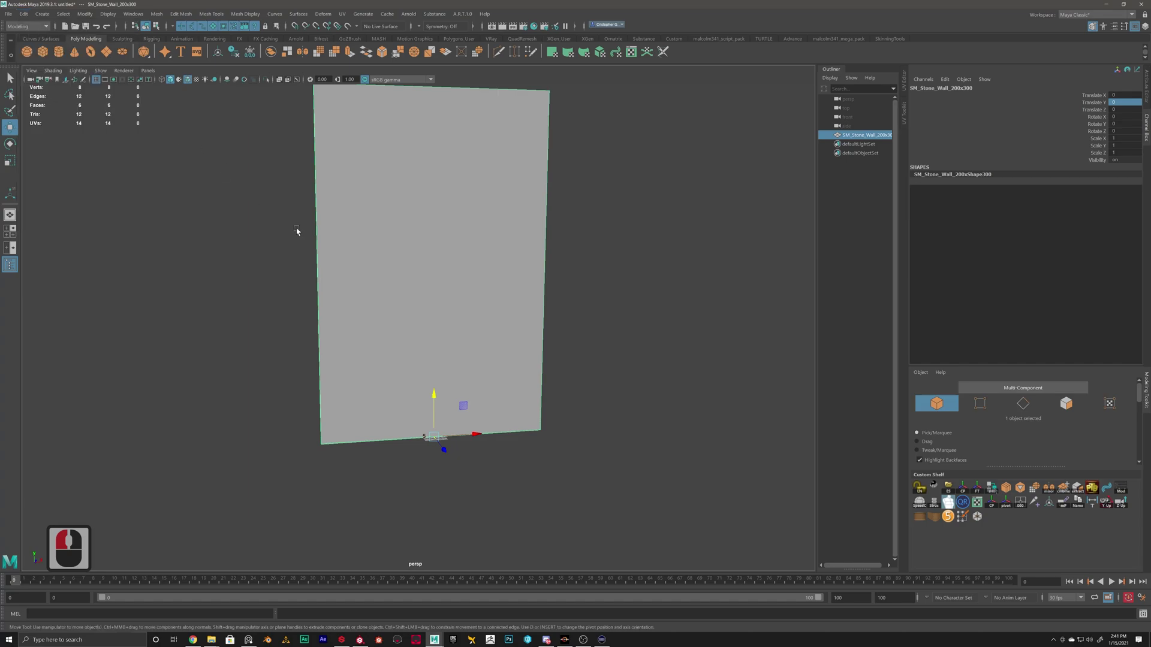
left_click(708, 300)
left_click(529, 401)
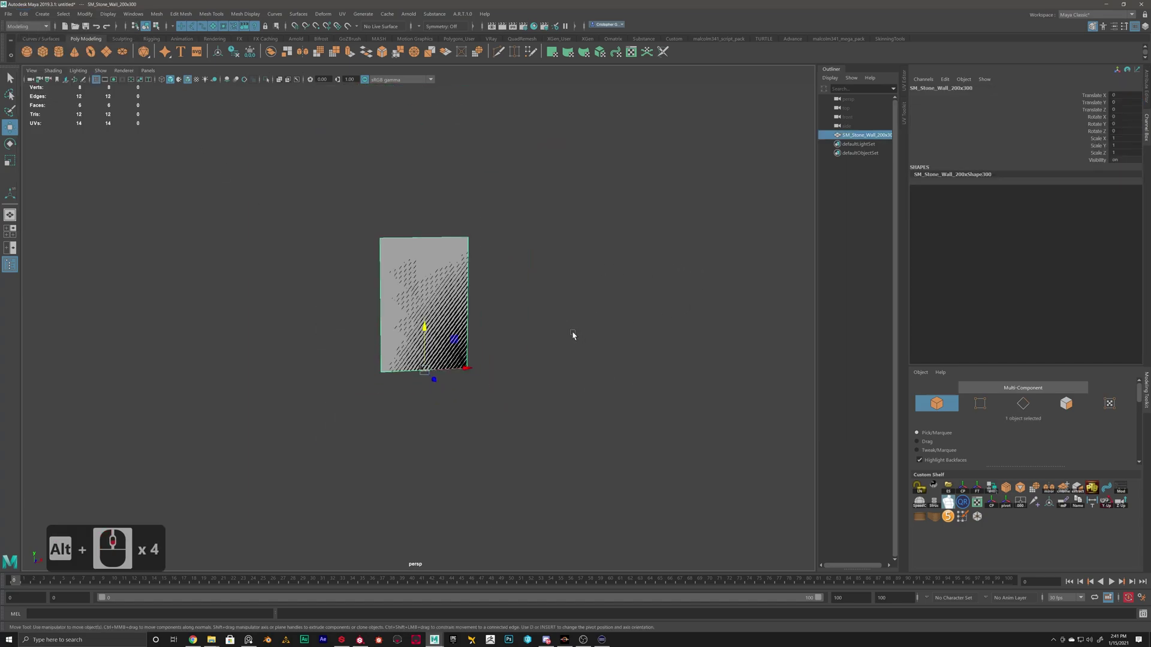